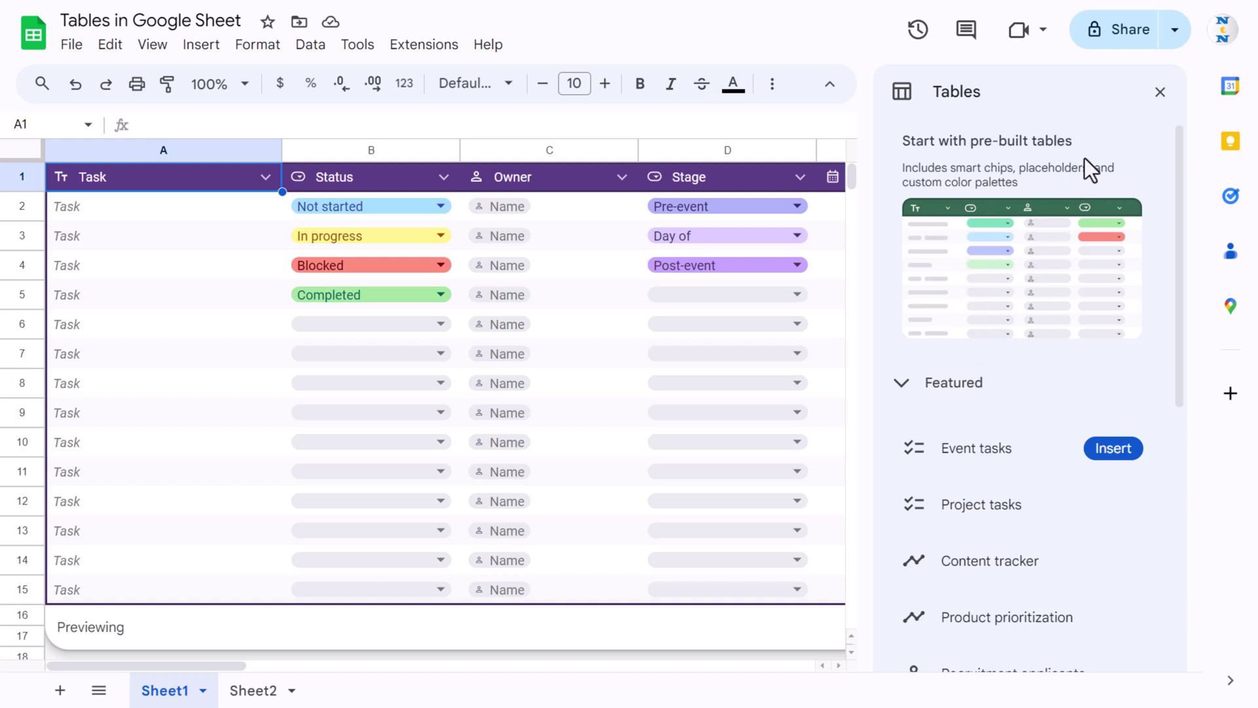
- Insert the pre-built Project tasks table from the Project management category, closing the table templates and the column-type tip
left_click_drag(1179, 249, 1178, 348)
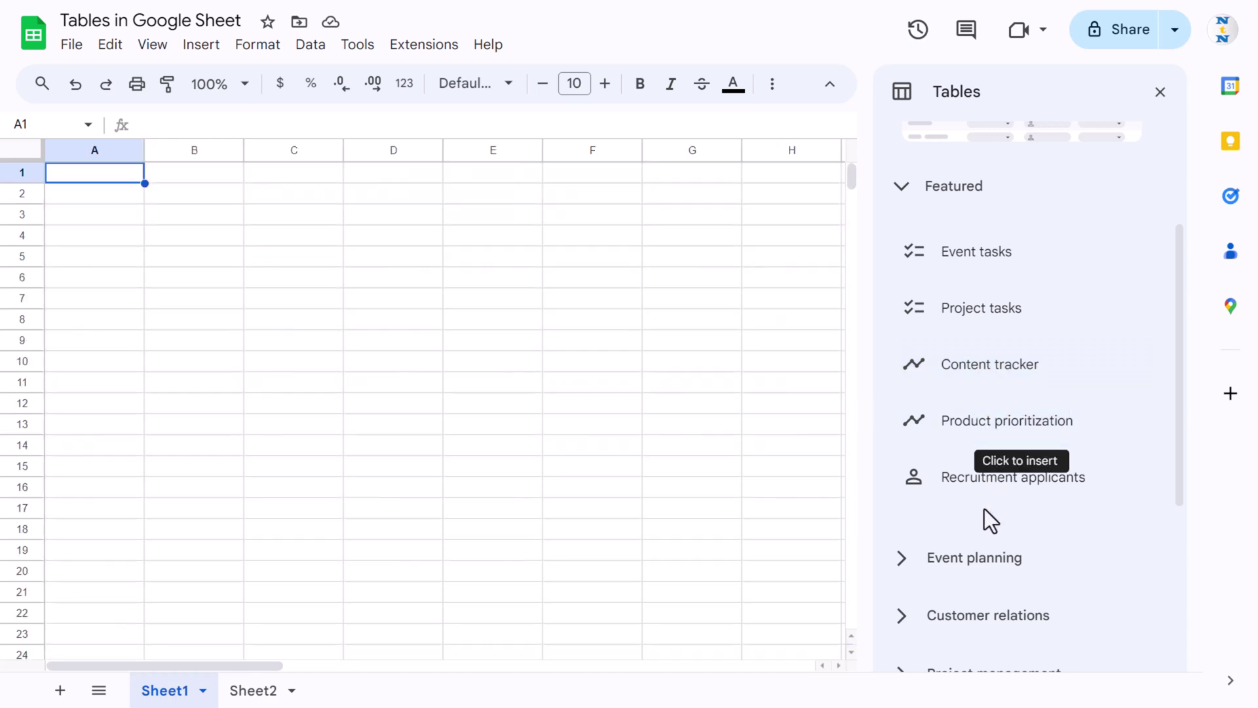
scroll(1048, 459, "down", 3)
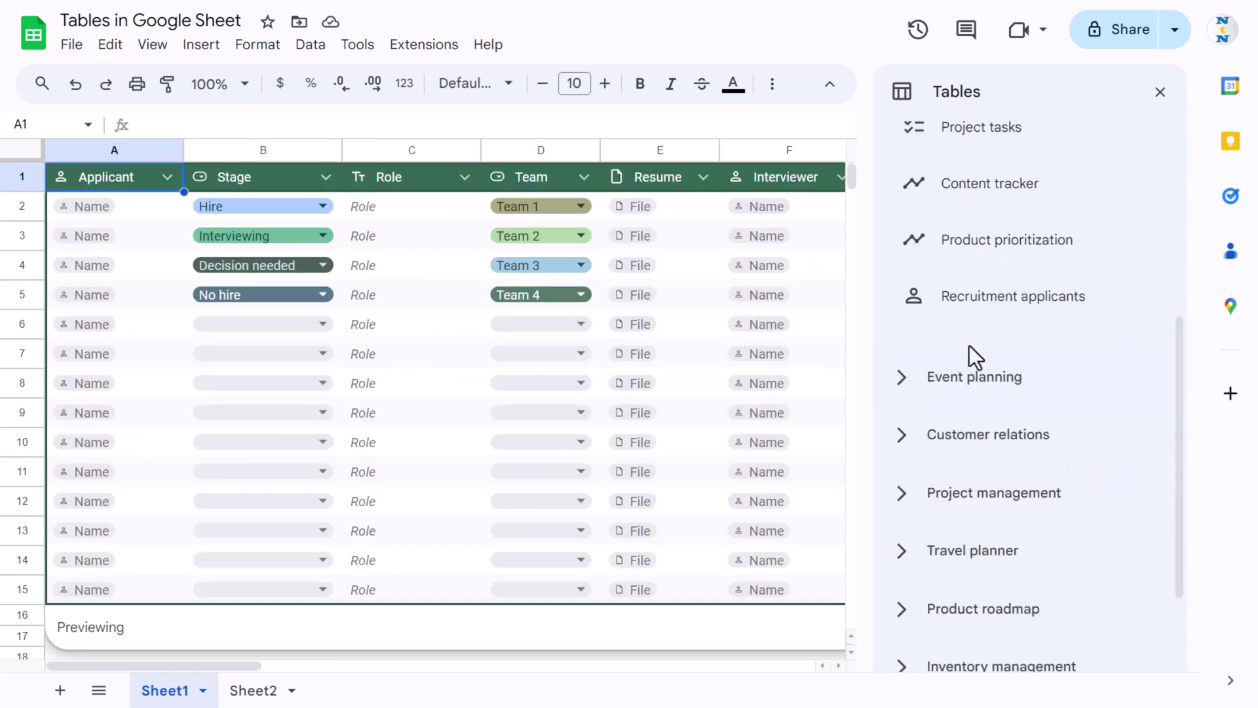
left_click(903, 383)
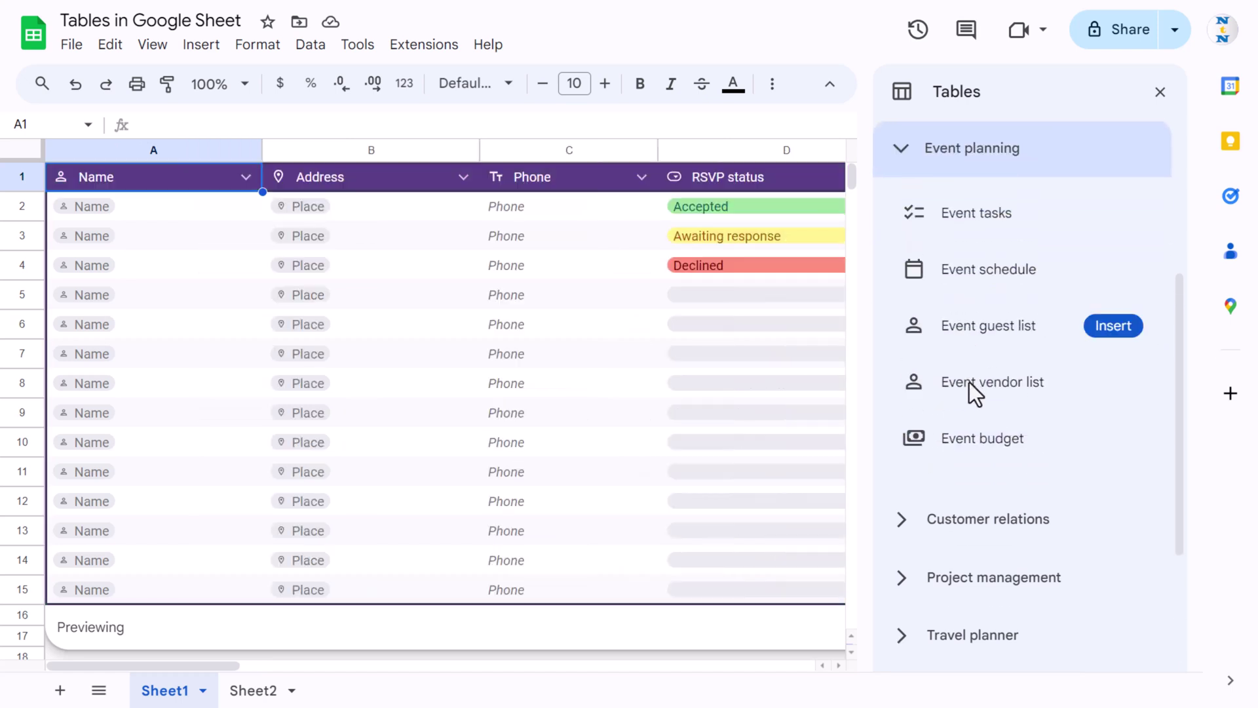
scroll(936, 557, "down", 3)
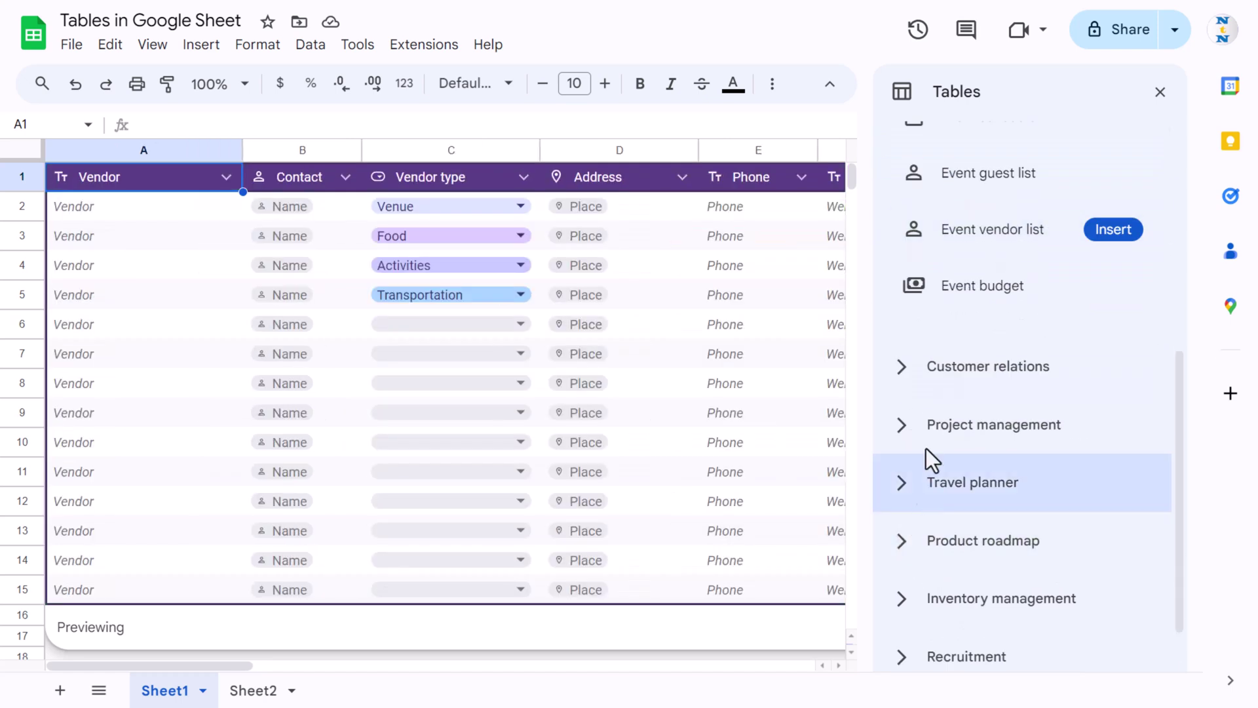
left_click(906, 384)
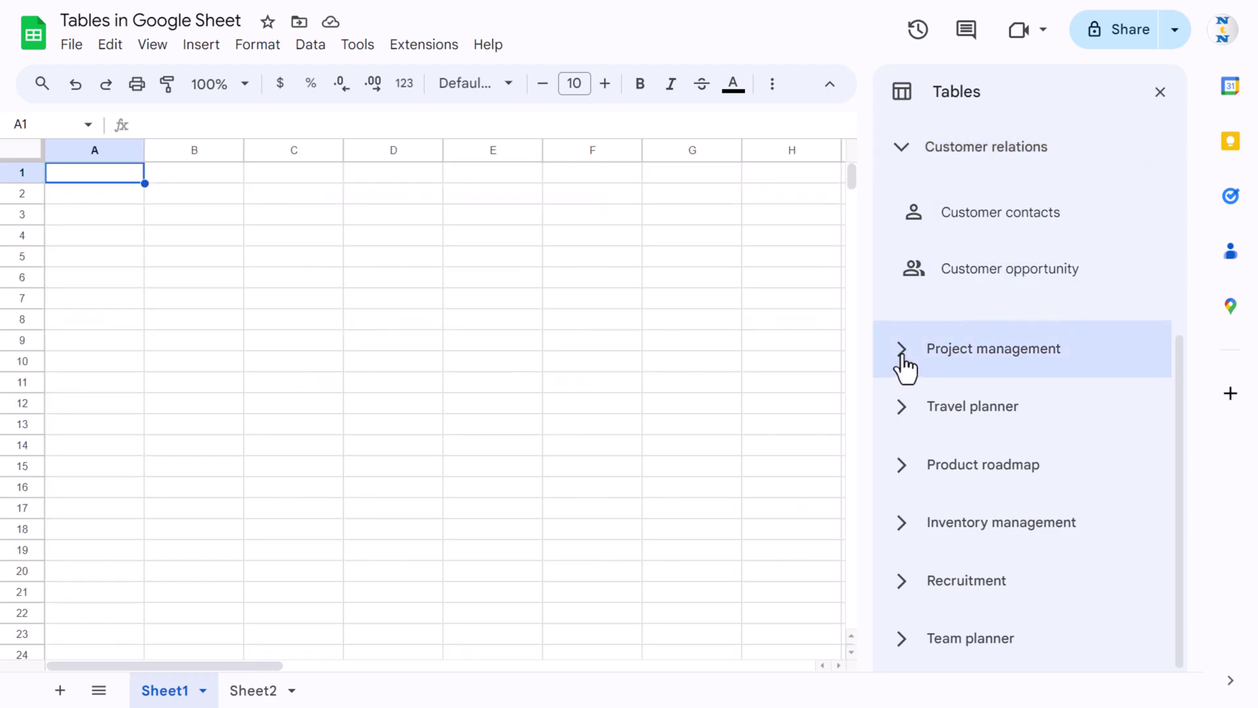
left_click(905, 354)
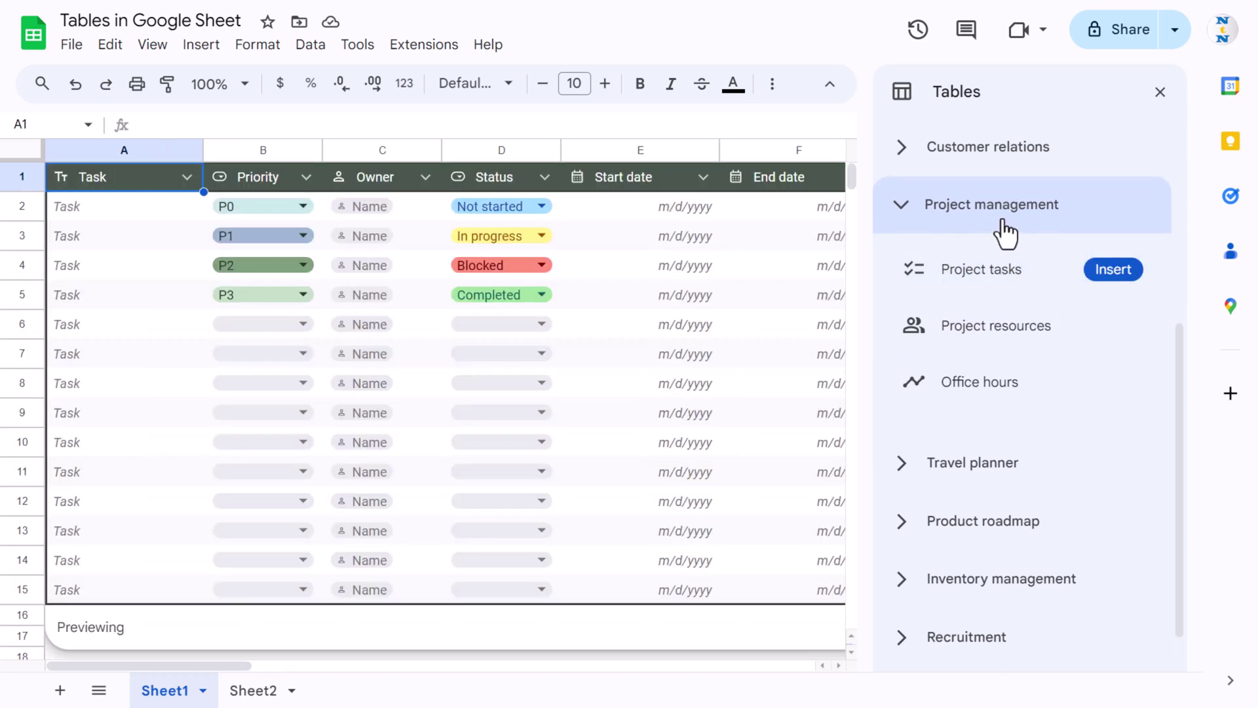
left_click(989, 274)
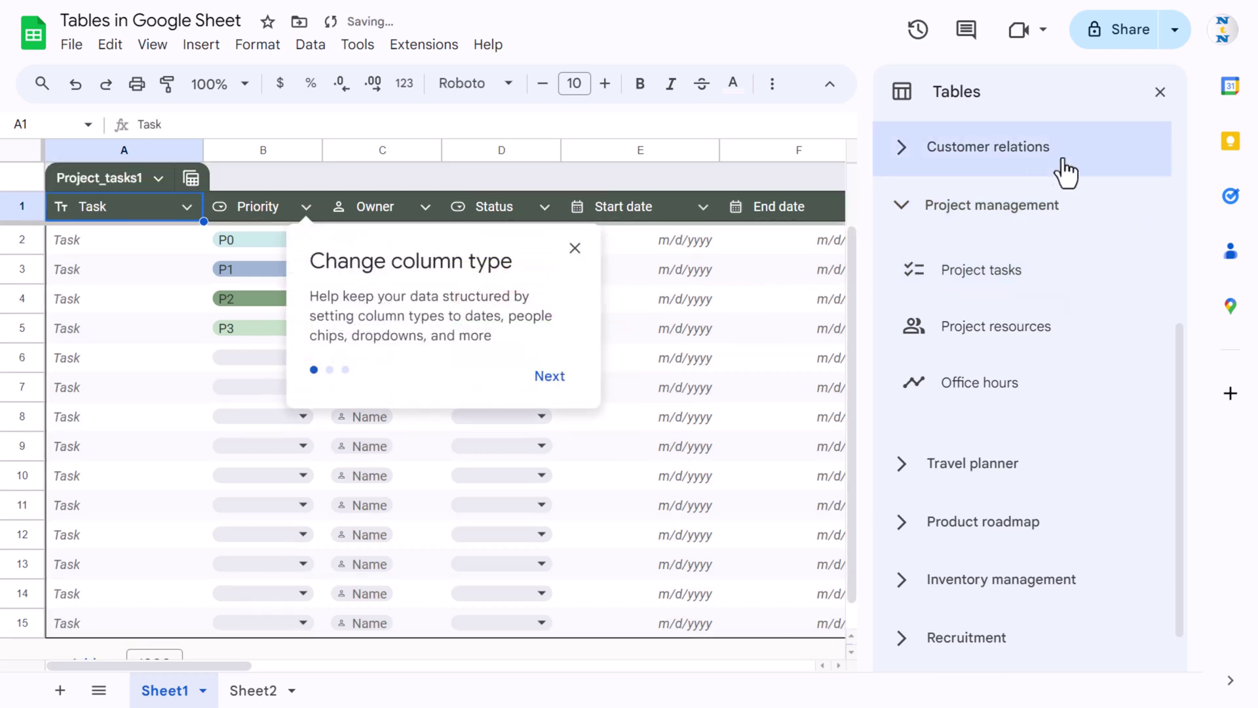
left_click(1160, 92)
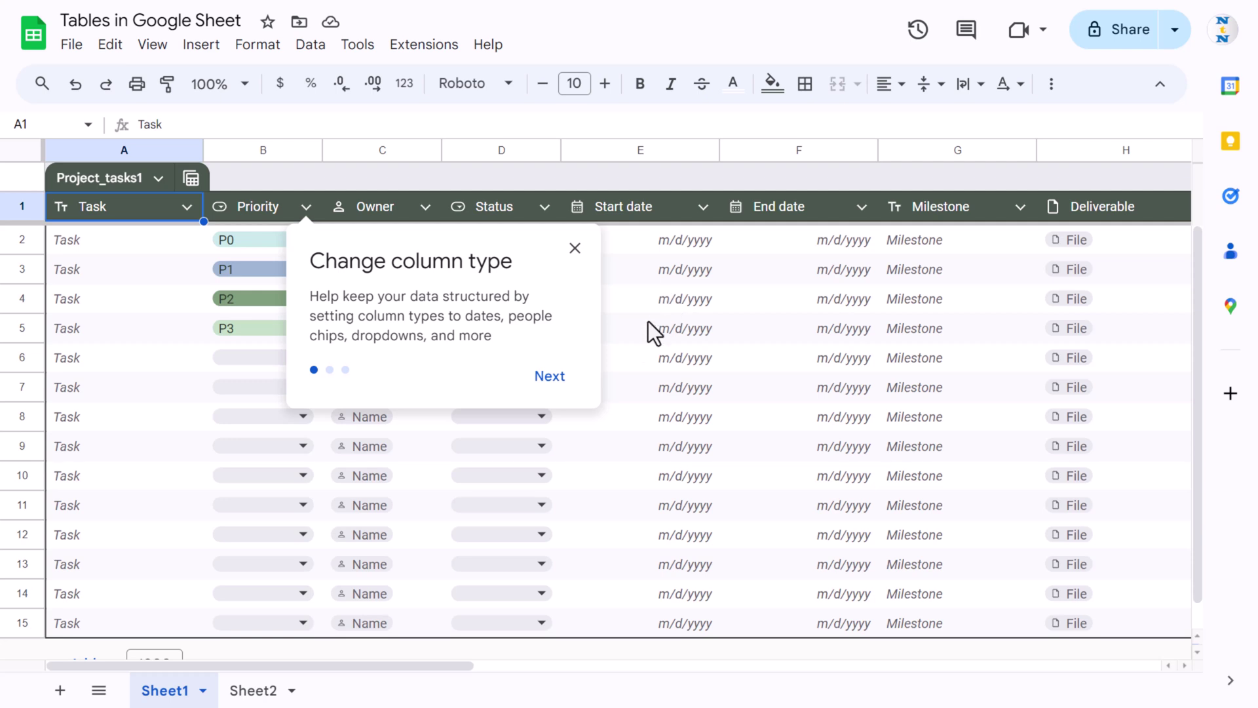
left_click(575, 248)
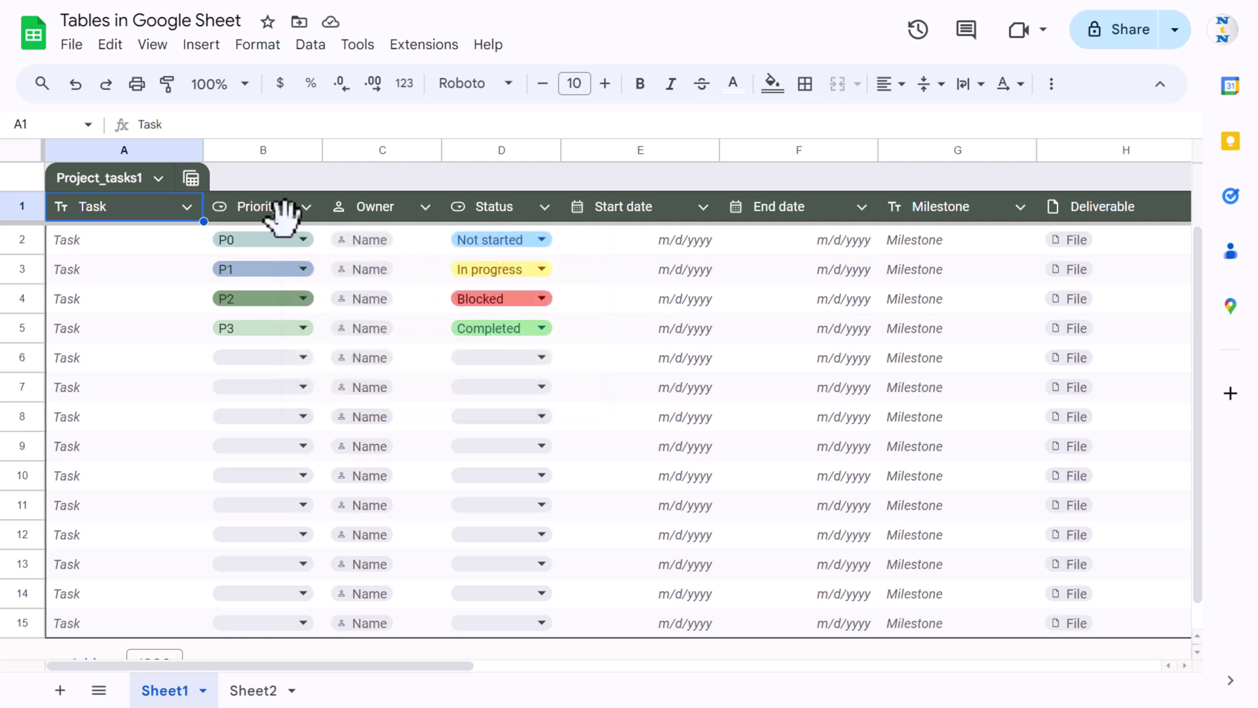
- Review the column types available for the Priority column, including number, text, date and checkbox
left_click(307, 207)
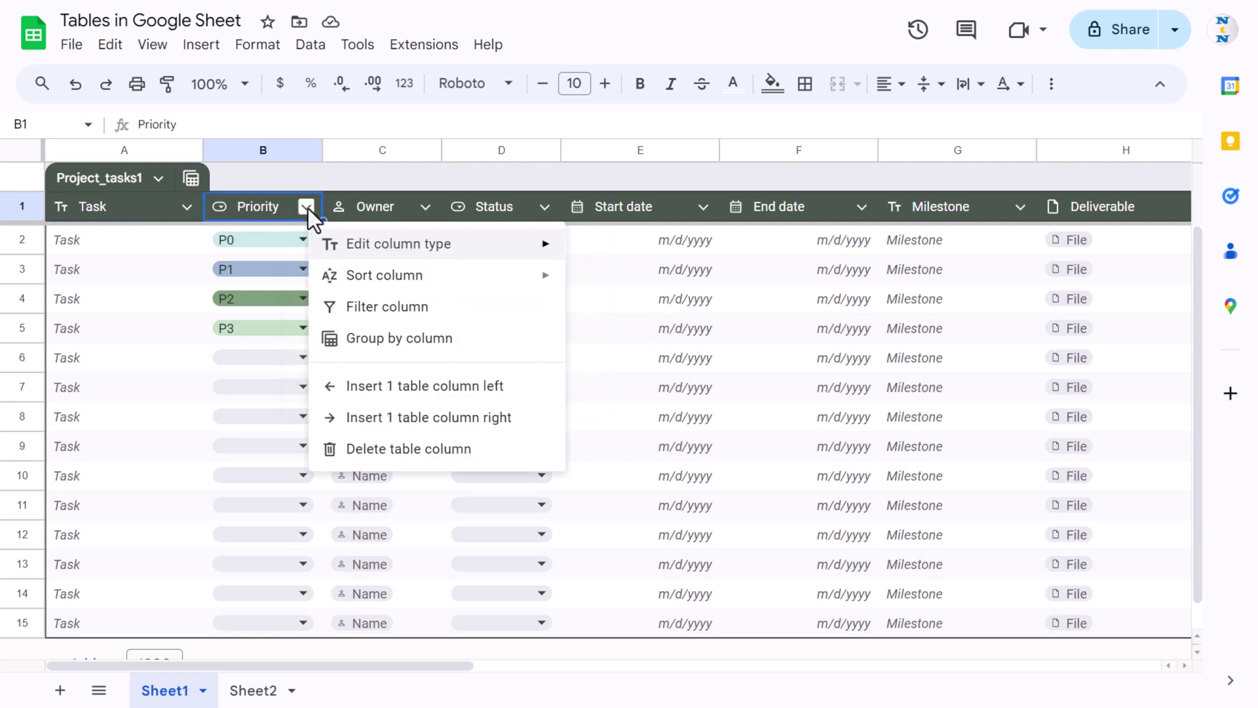
mouse_move(393, 247)
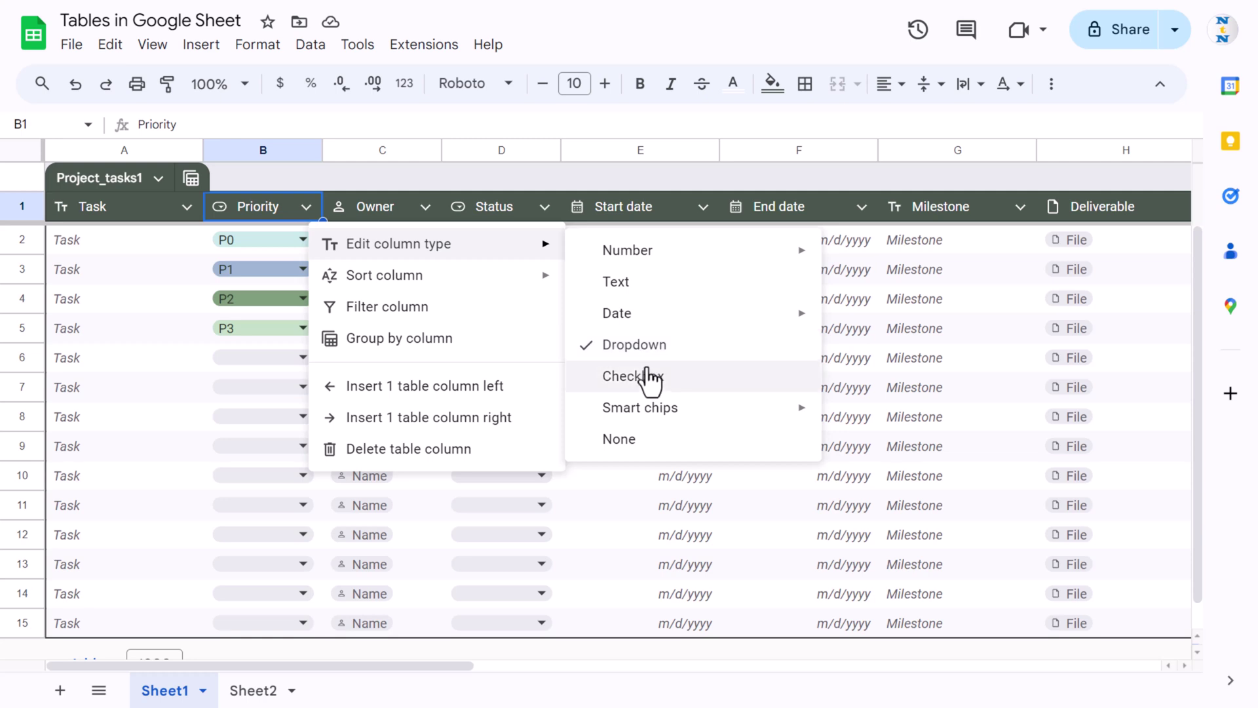
mouse_move(643, 321)
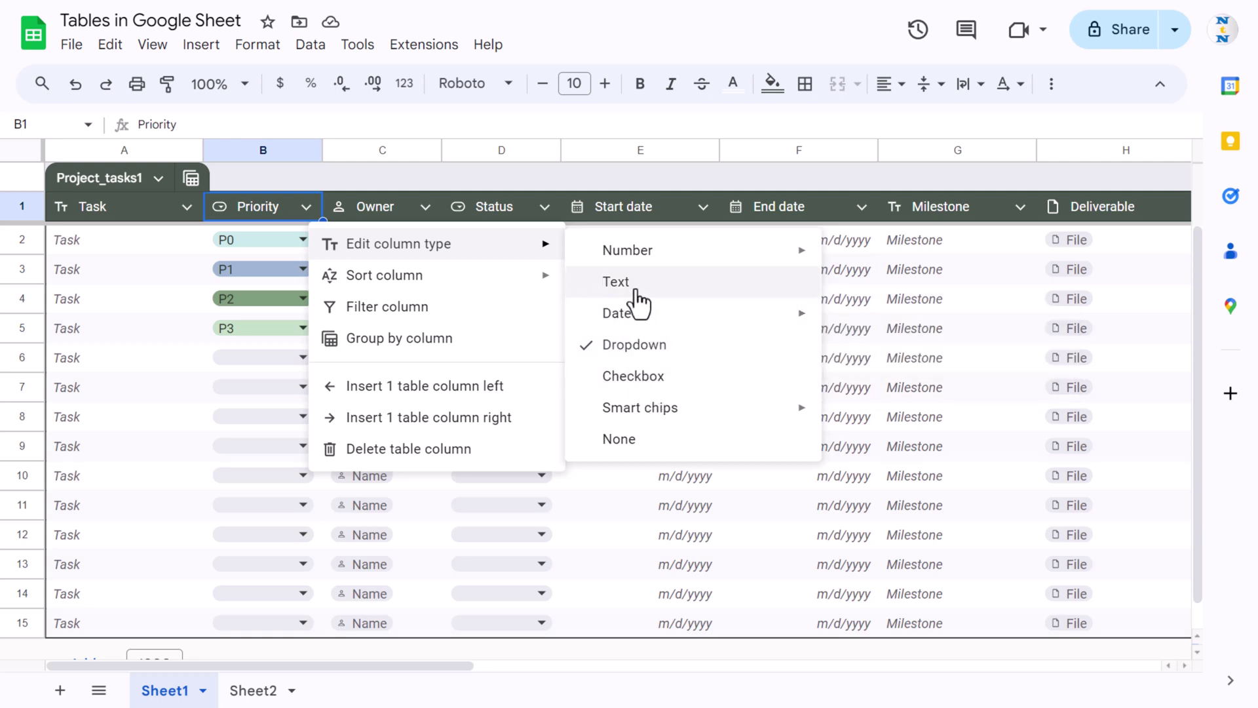
mouse_move(645, 256)
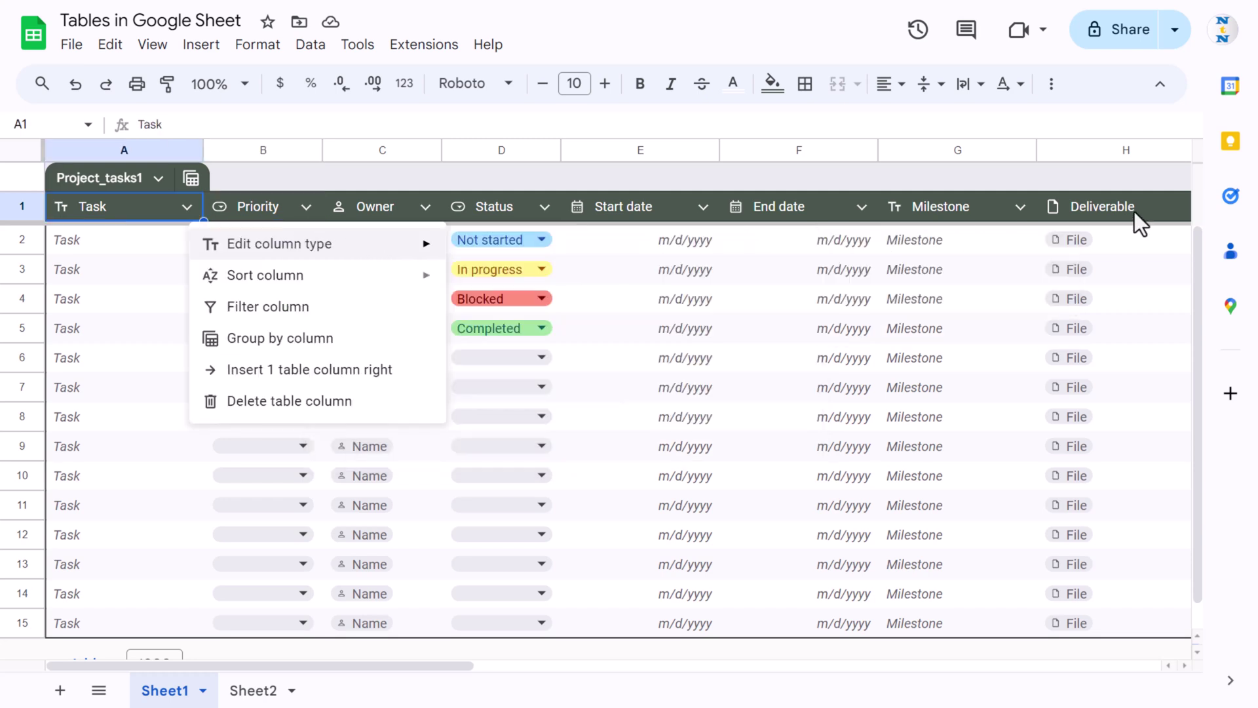
left_click(1134, 211)
- Insert one new column directly before the Milestone column of the project tasks table
left_click(931, 149)
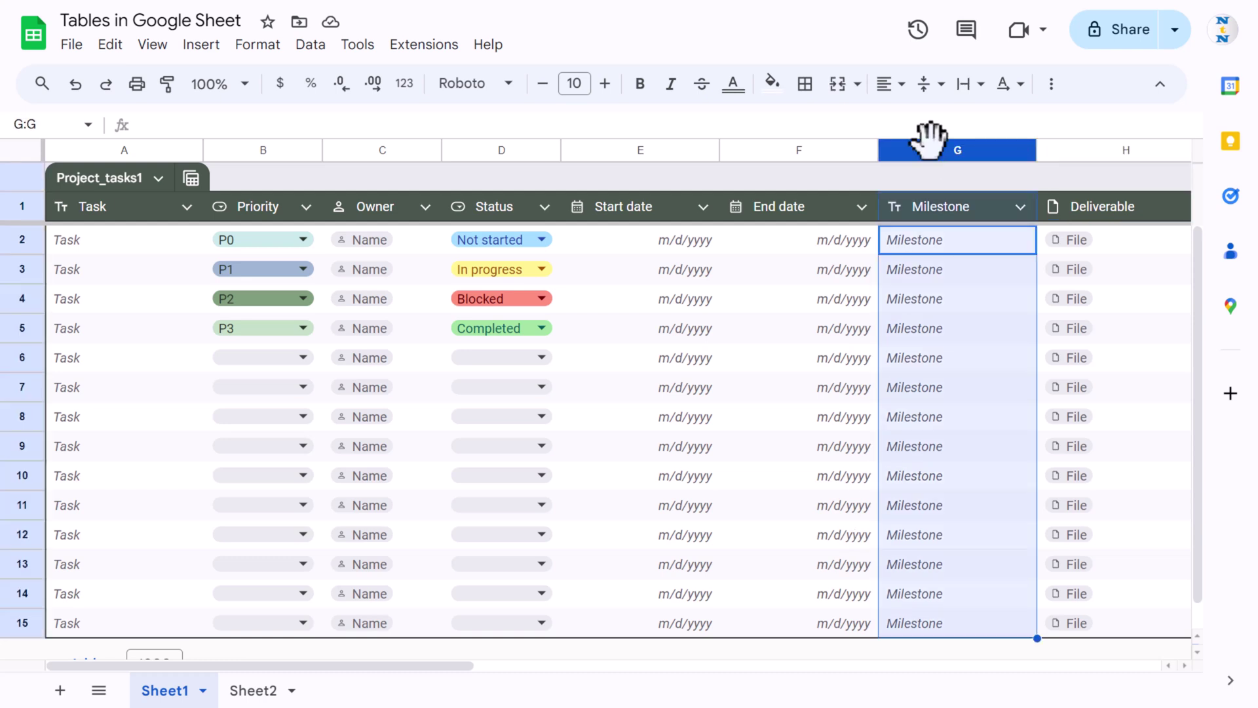
right_click(932, 150)
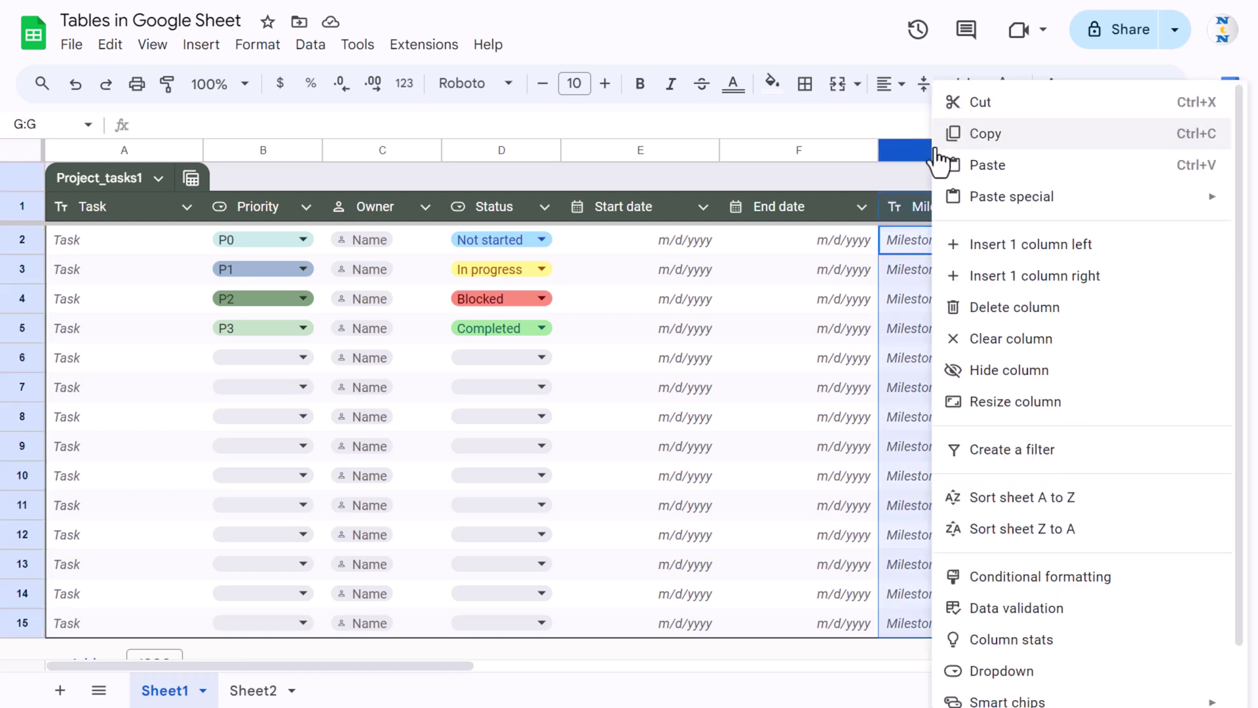
left_click(1002, 255)
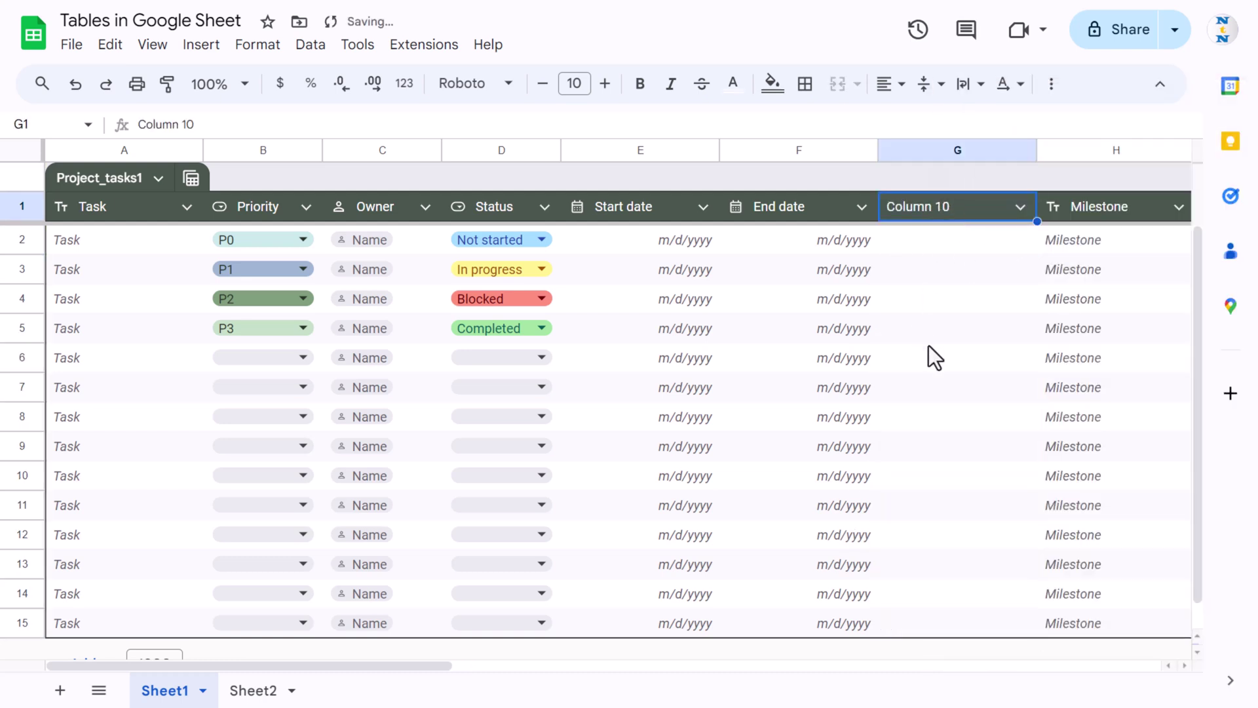
left_click(928, 249)
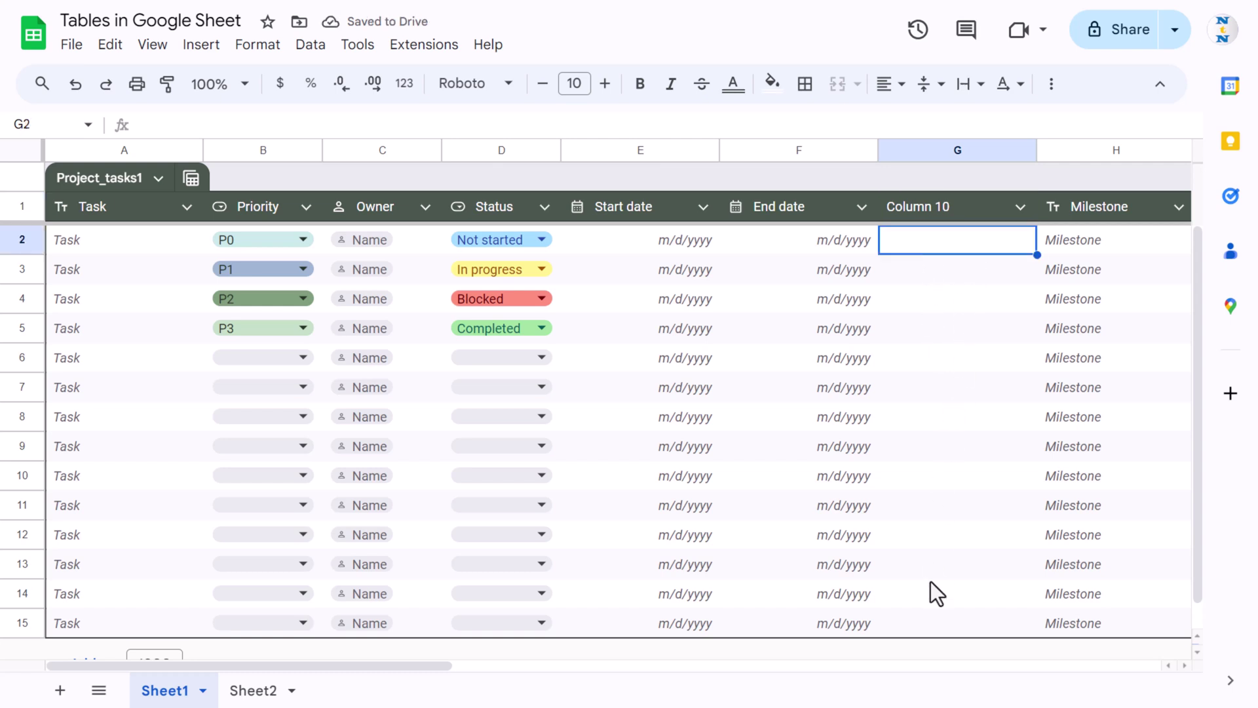
scroll(931, 581, "down", 2)
scroll(931, 579, "up", 2)
- Open the table's alternating colors and try the red and purple default styles before reapplying the dark green one
left_click(261, 46)
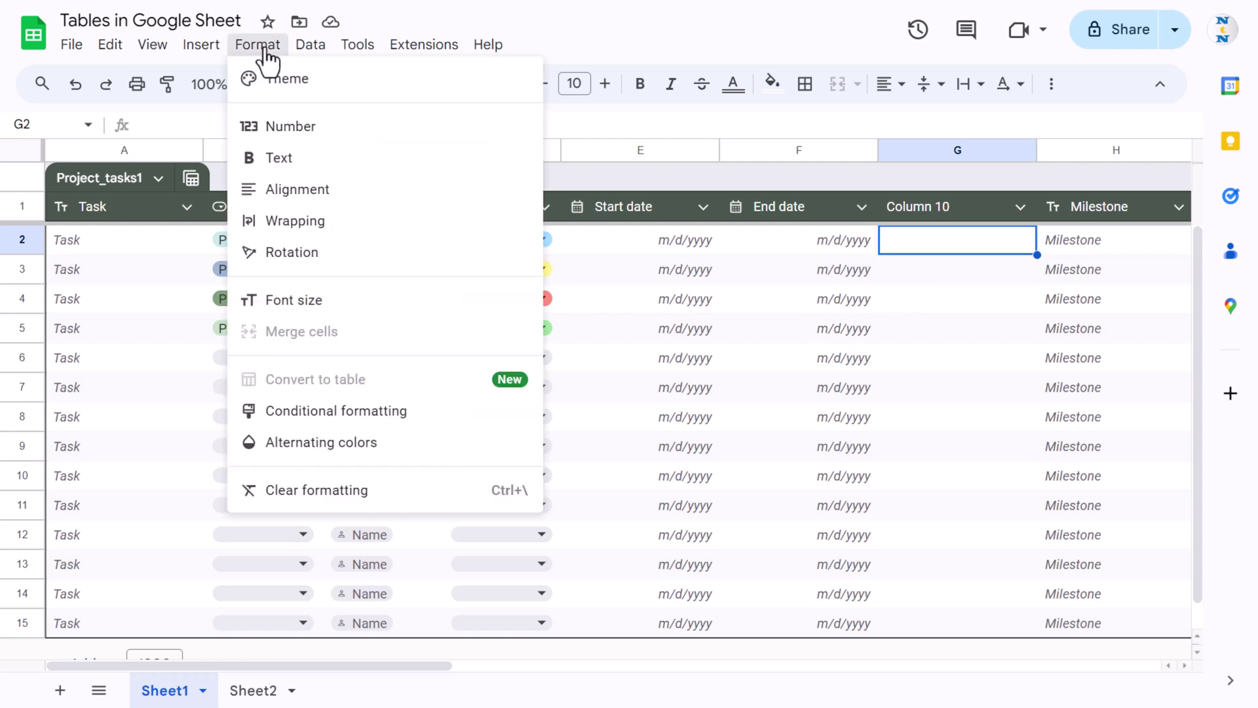
left_click(316, 444)
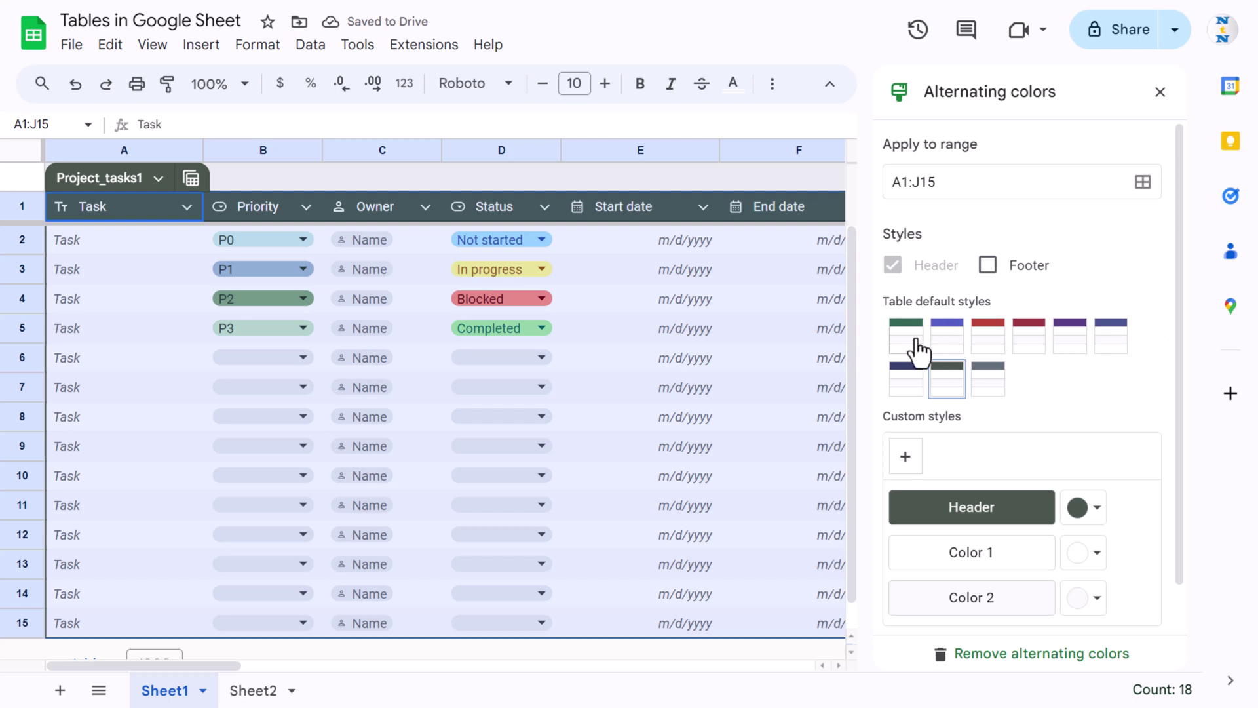
left_click(989, 347)
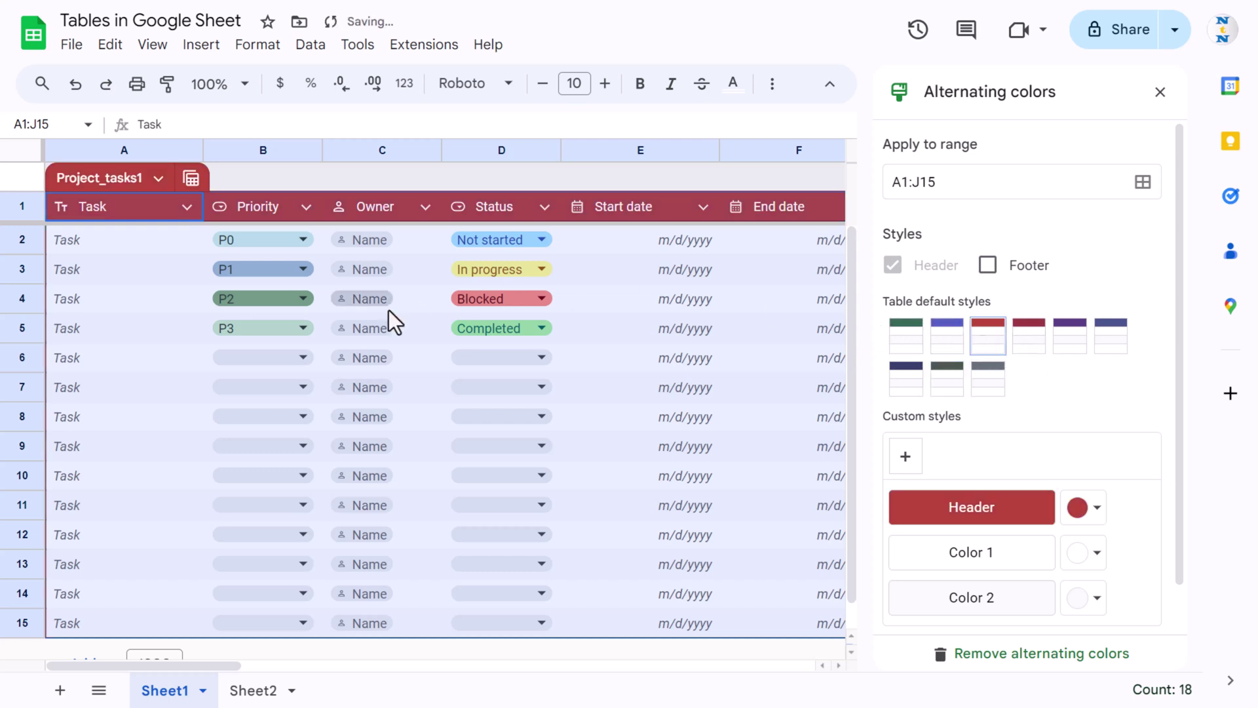
left_click(1072, 345)
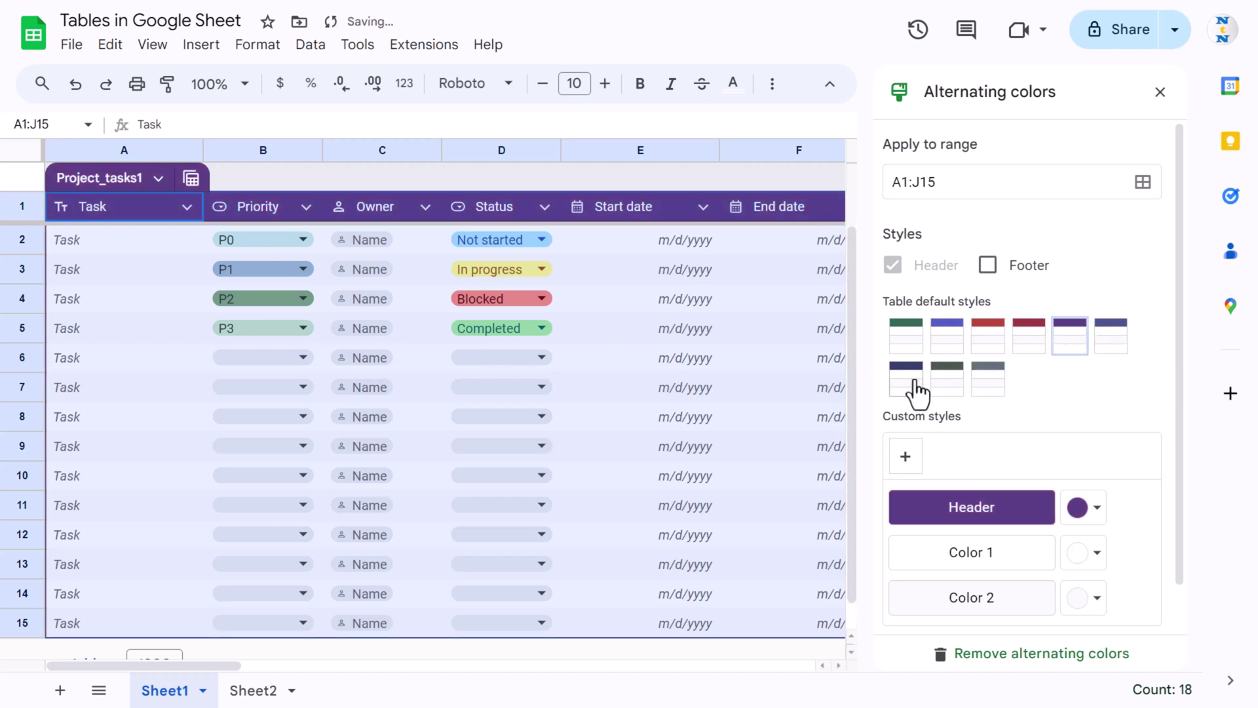
left_click(948, 381)
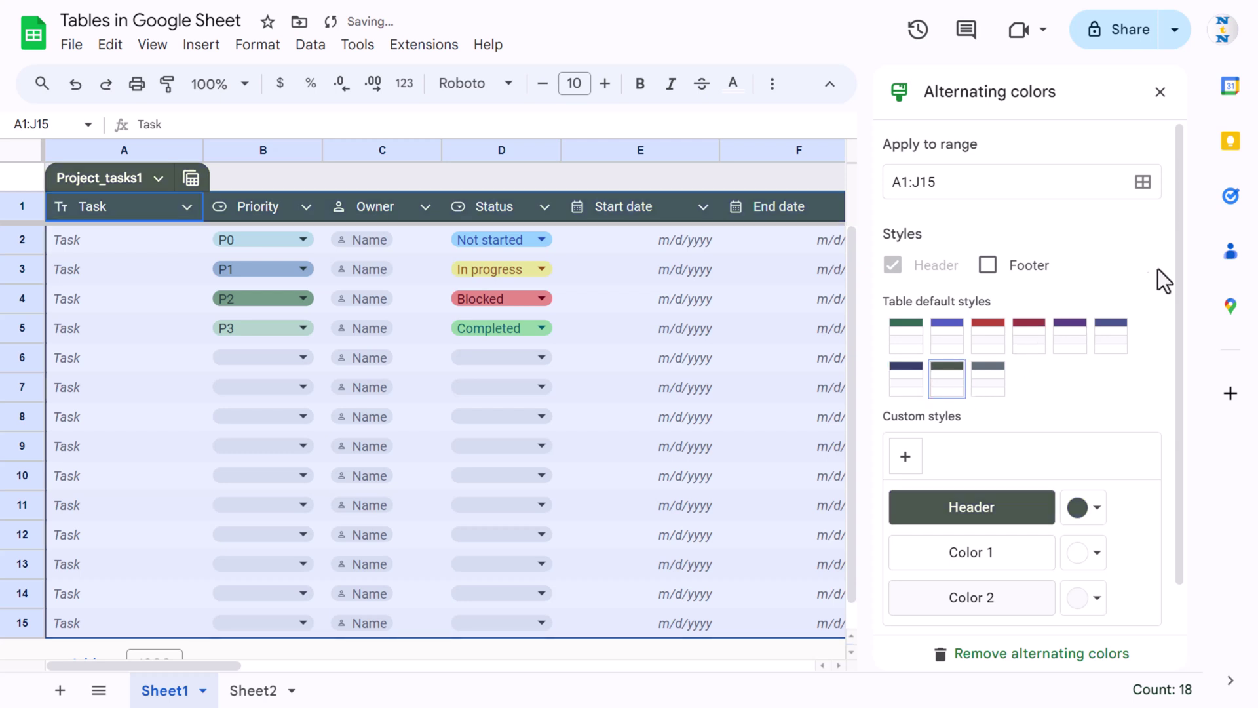
- Customize the table's alternating colors with an orange header, light green for Color 1 and light red for Color 2
scroll(1179, 276, "down", 1)
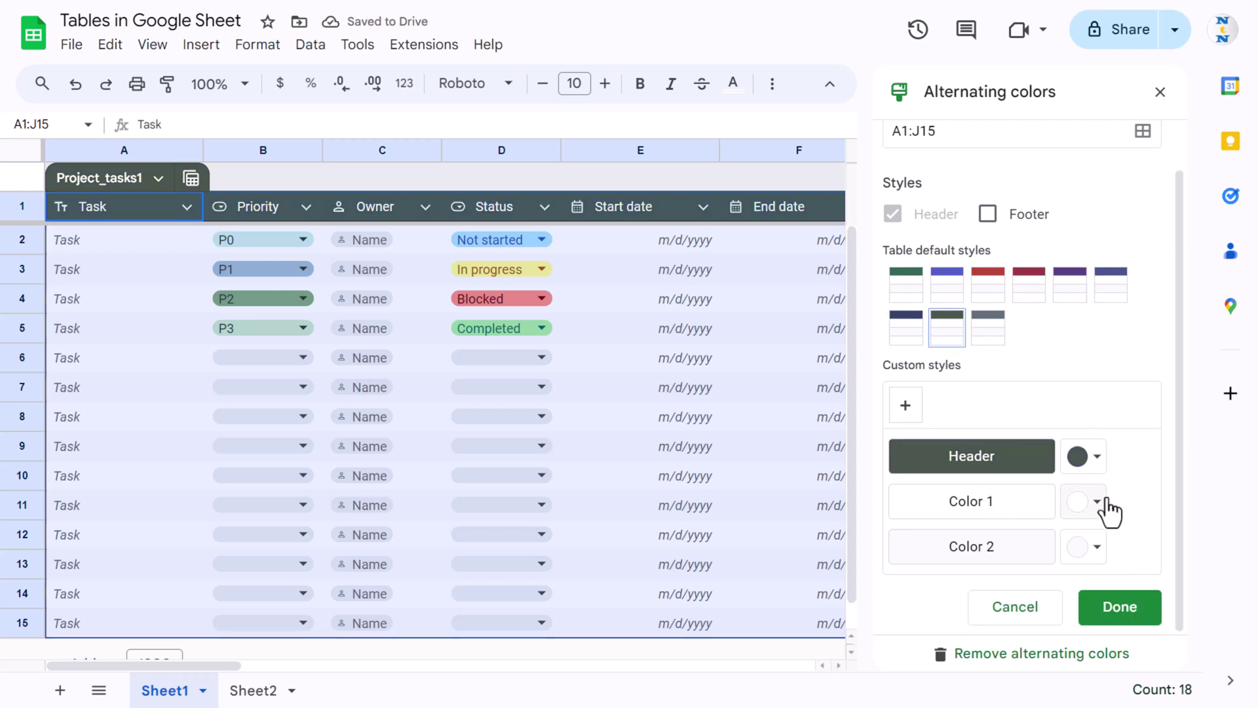
left_click(1099, 467)
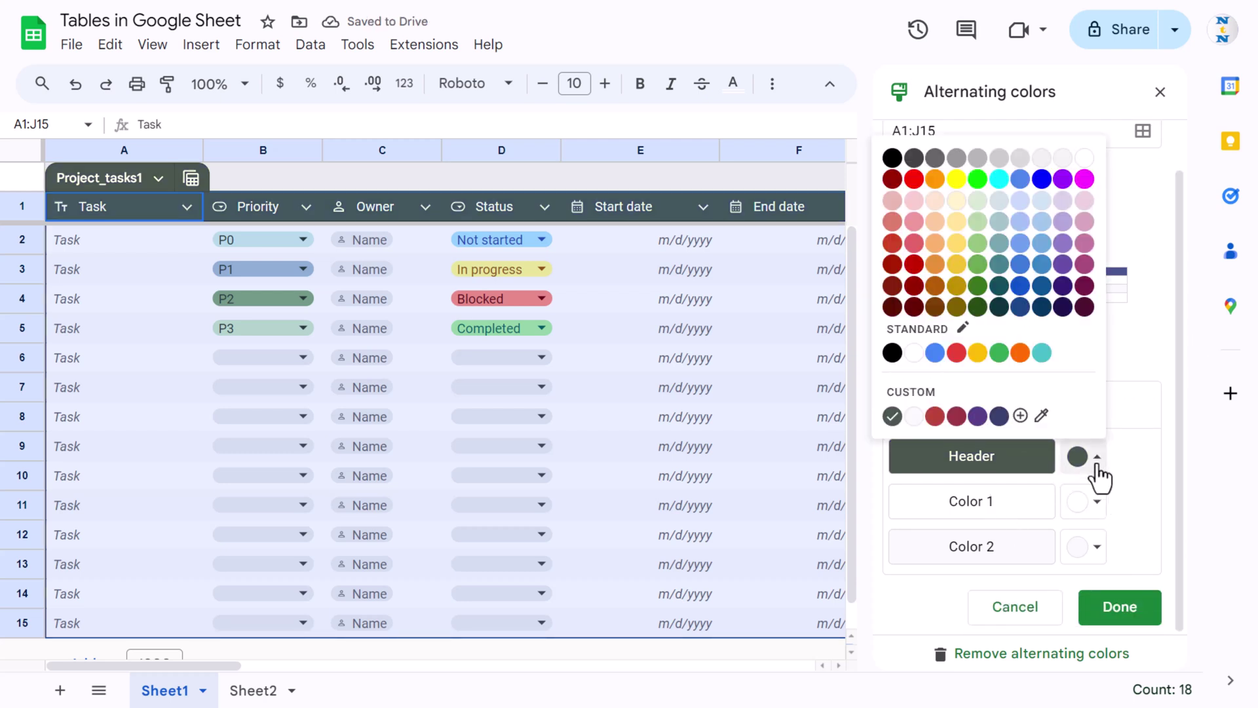
left_click(1021, 354)
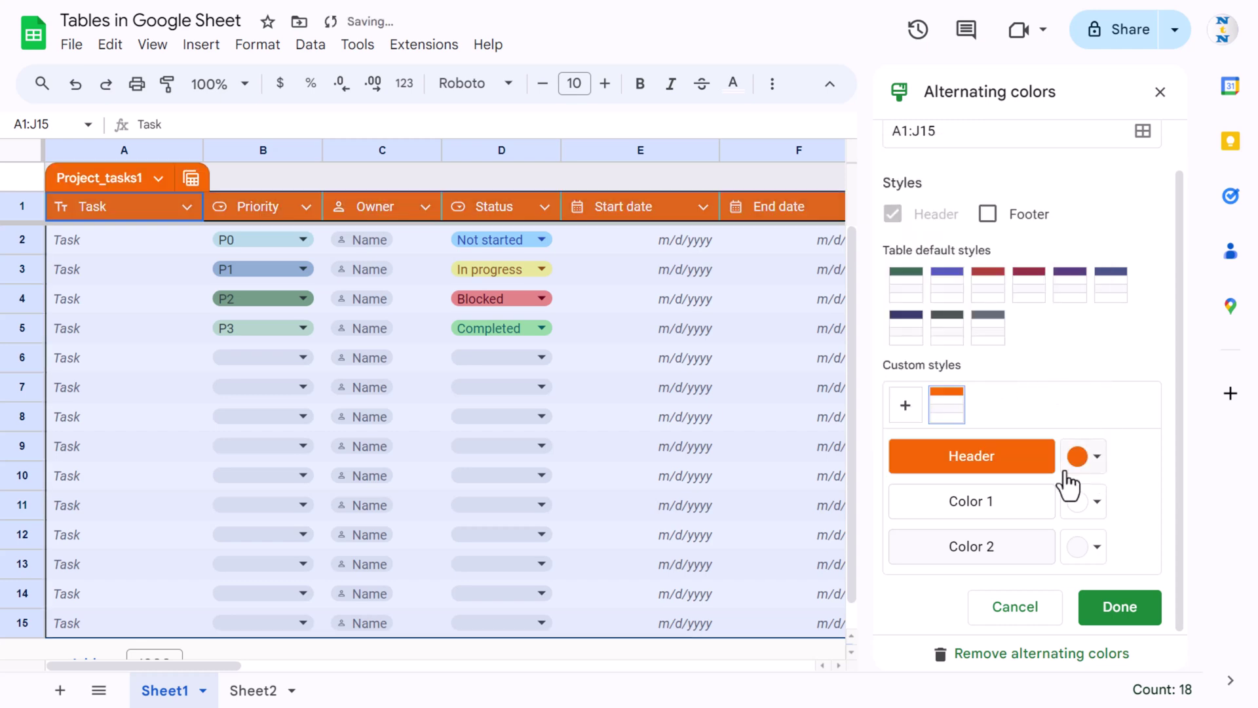
left_click(1098, 512)
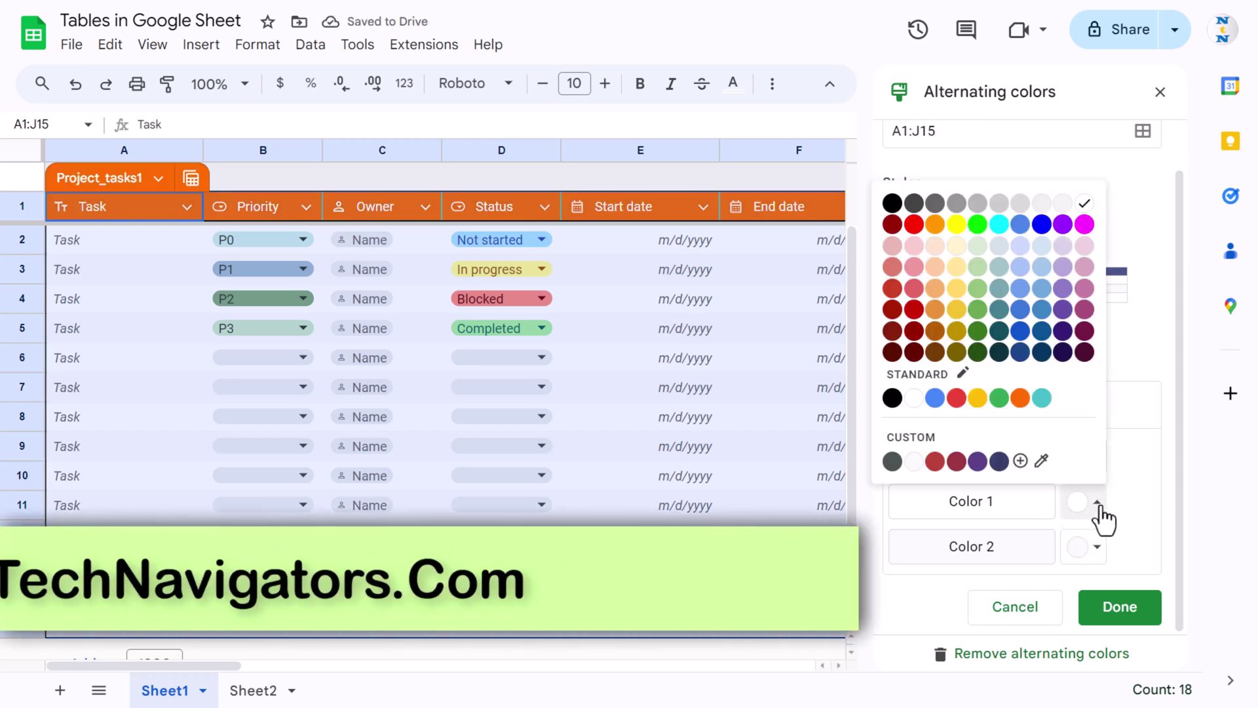
left_click(978, 268)
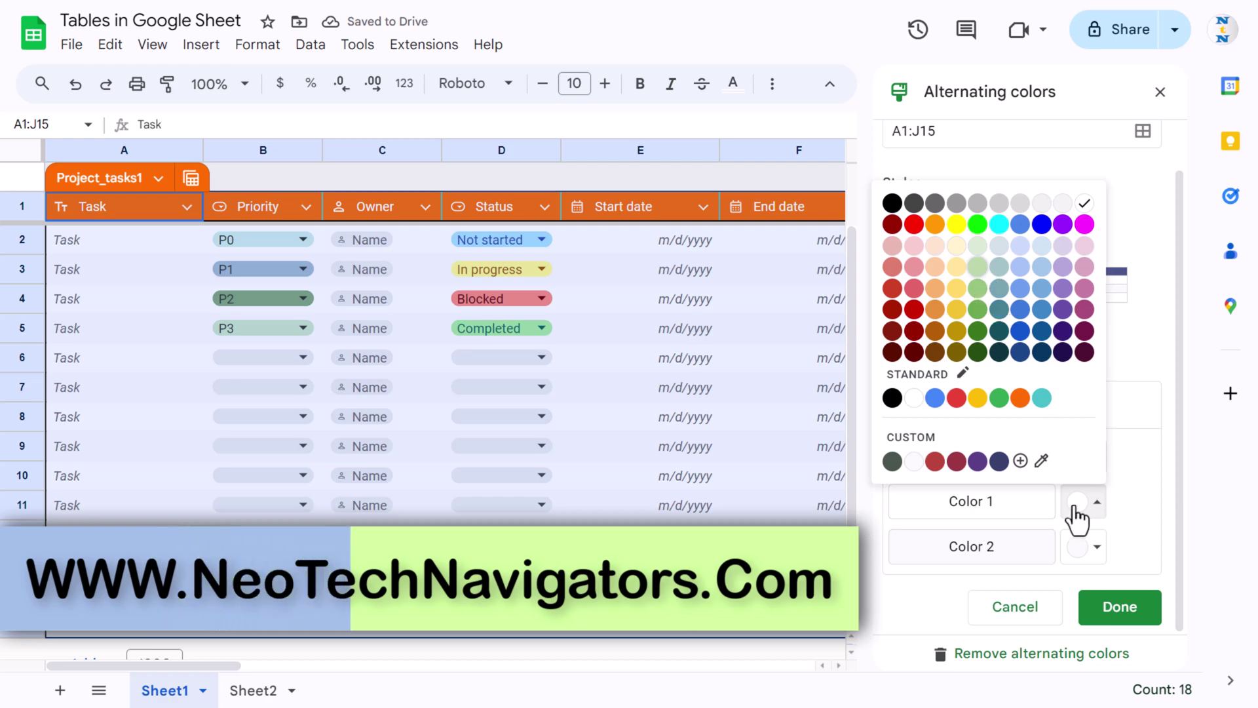
left_click(1096, 547)
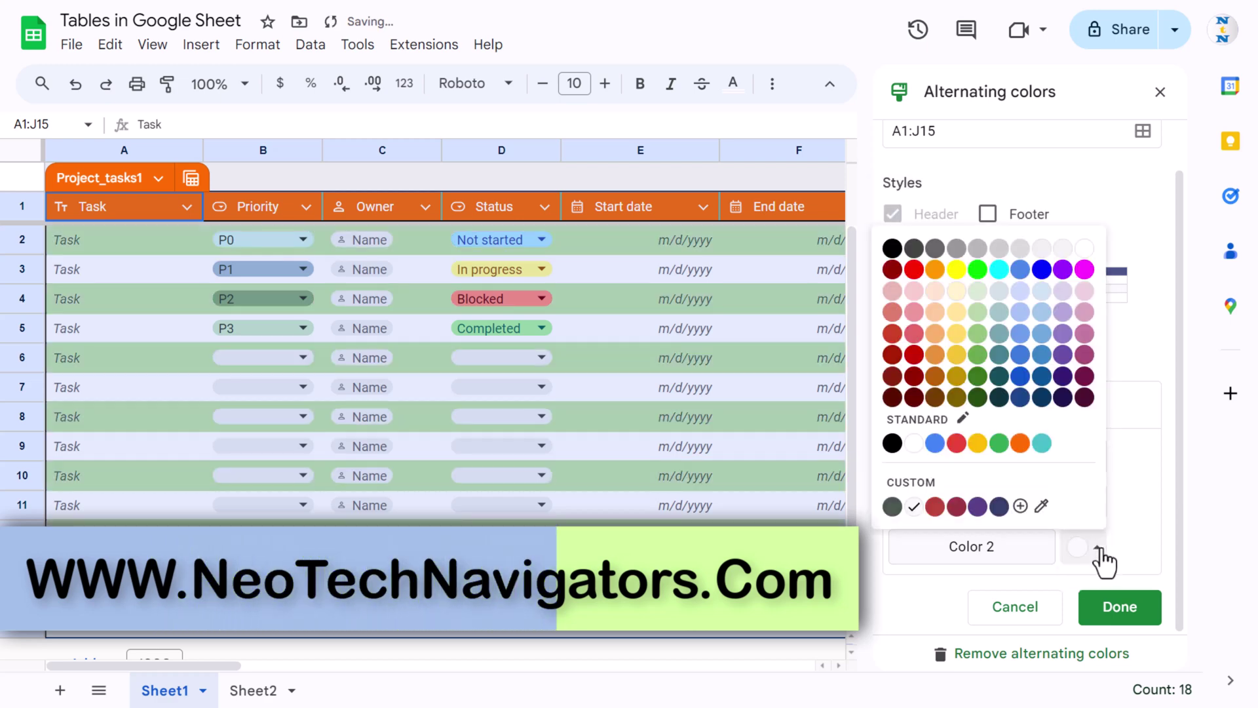
left_click(915, 313)
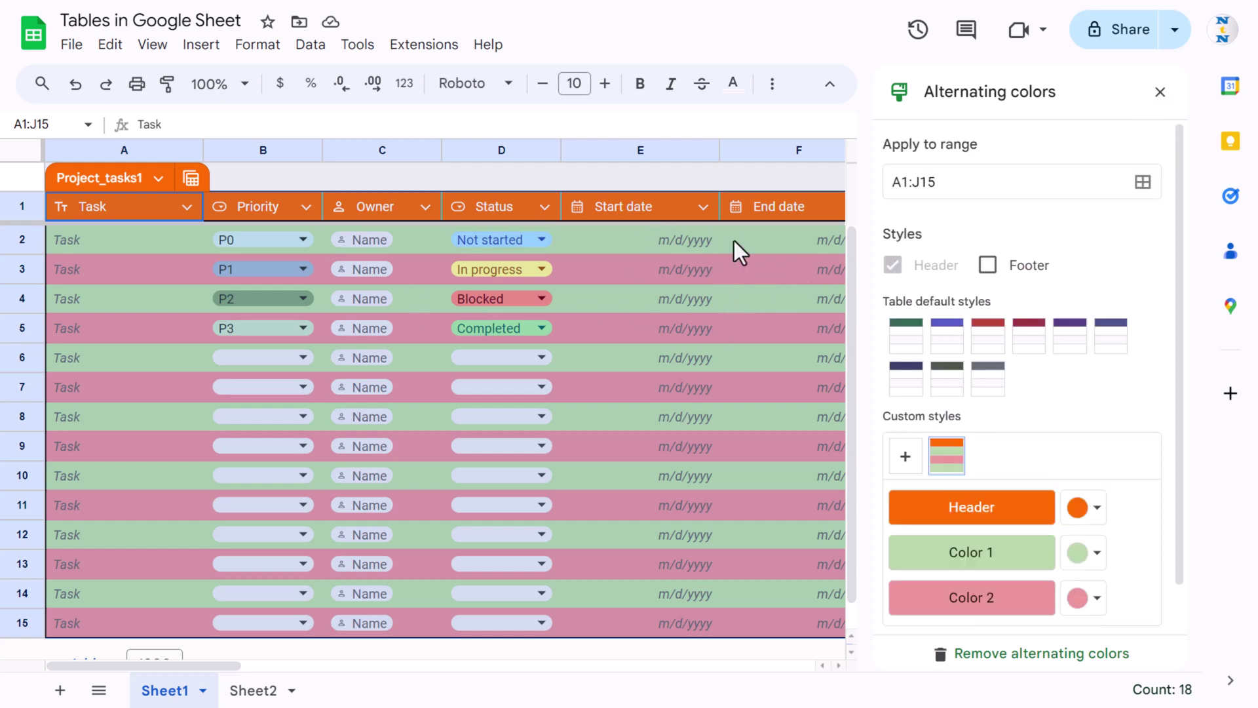
left_click(713, 268)
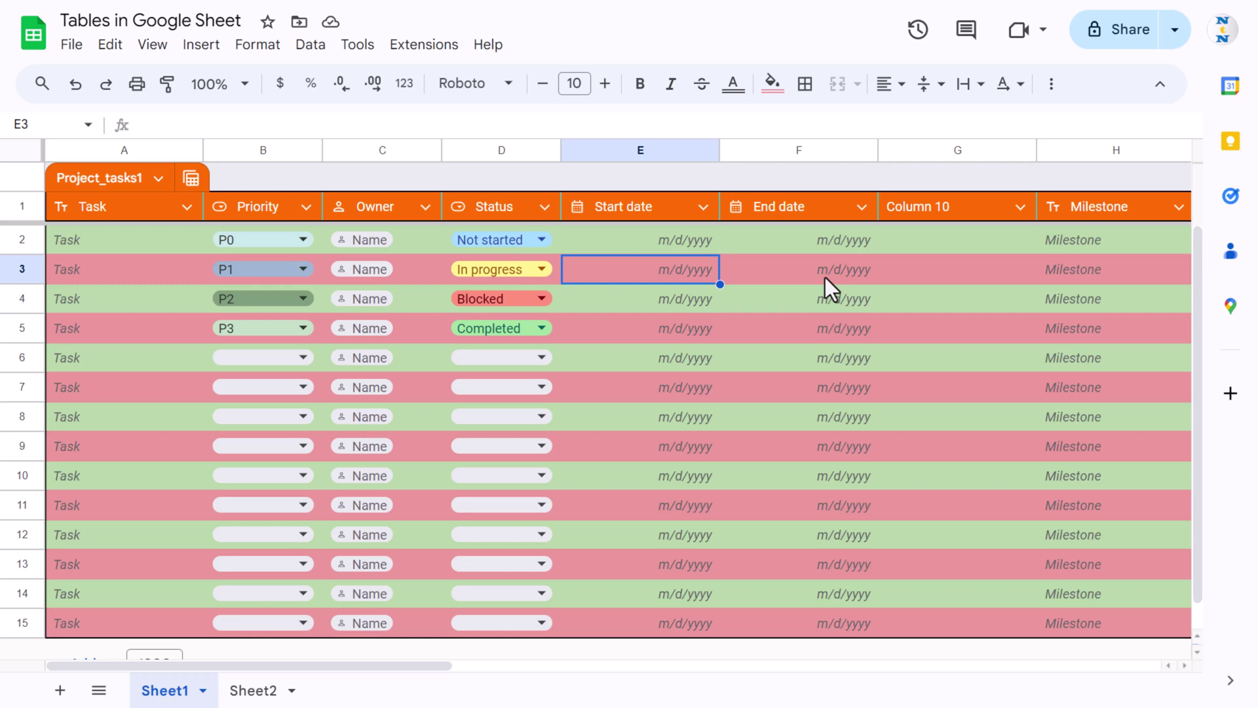
key("ctrl+a")
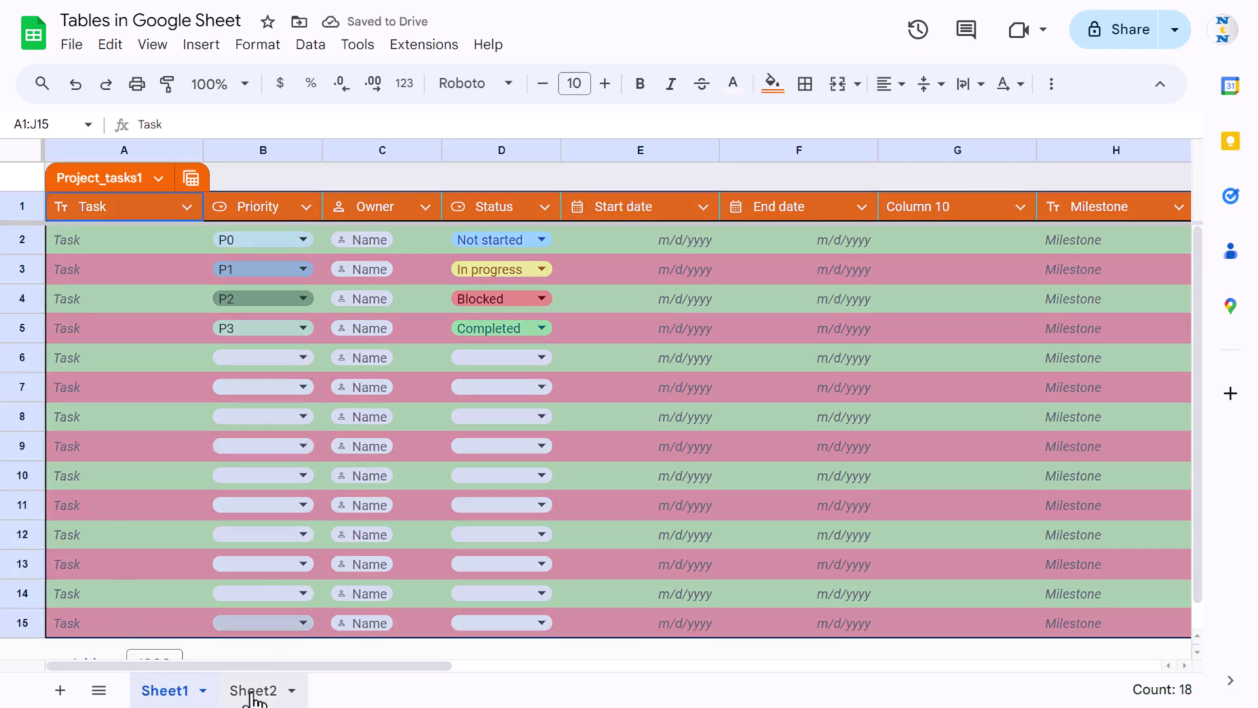
- Open Sheet2 and look over the Name, Date, Sales and Target columns of the sales data
left_click(262, 693)
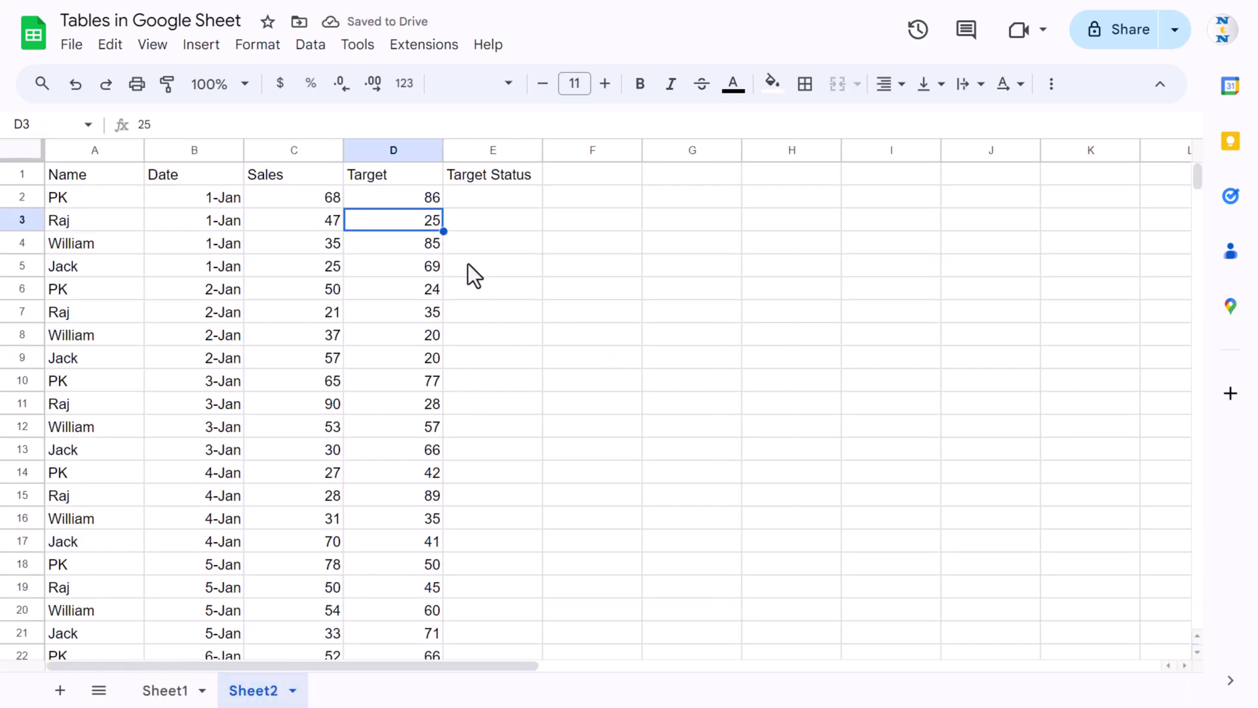
left_click(492, 197)
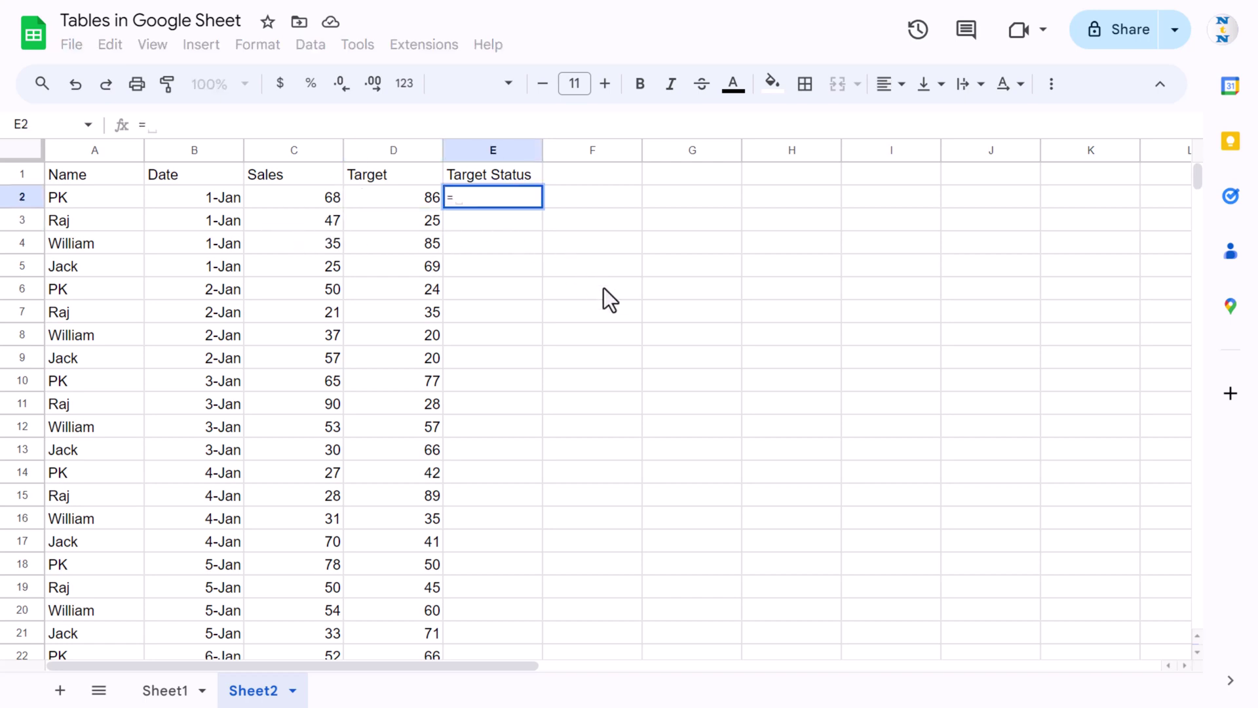
left_click(73, 196)
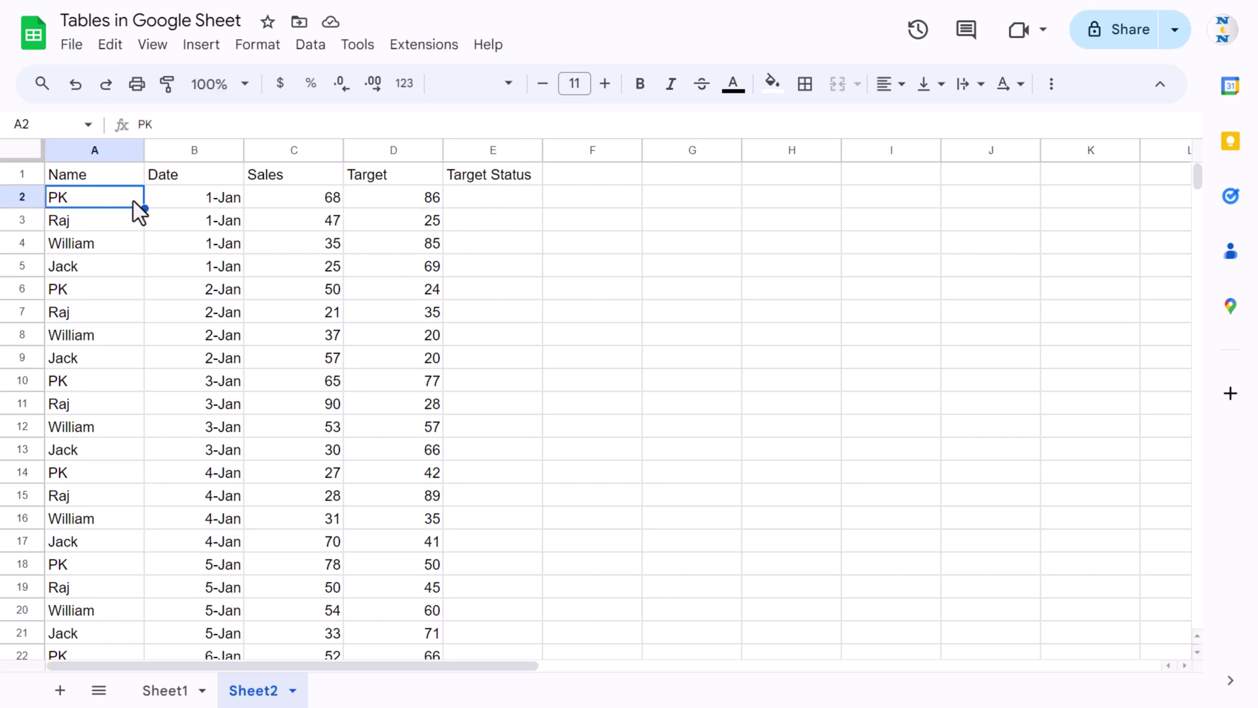
left_click(197, 175)
left_click(295, 176)
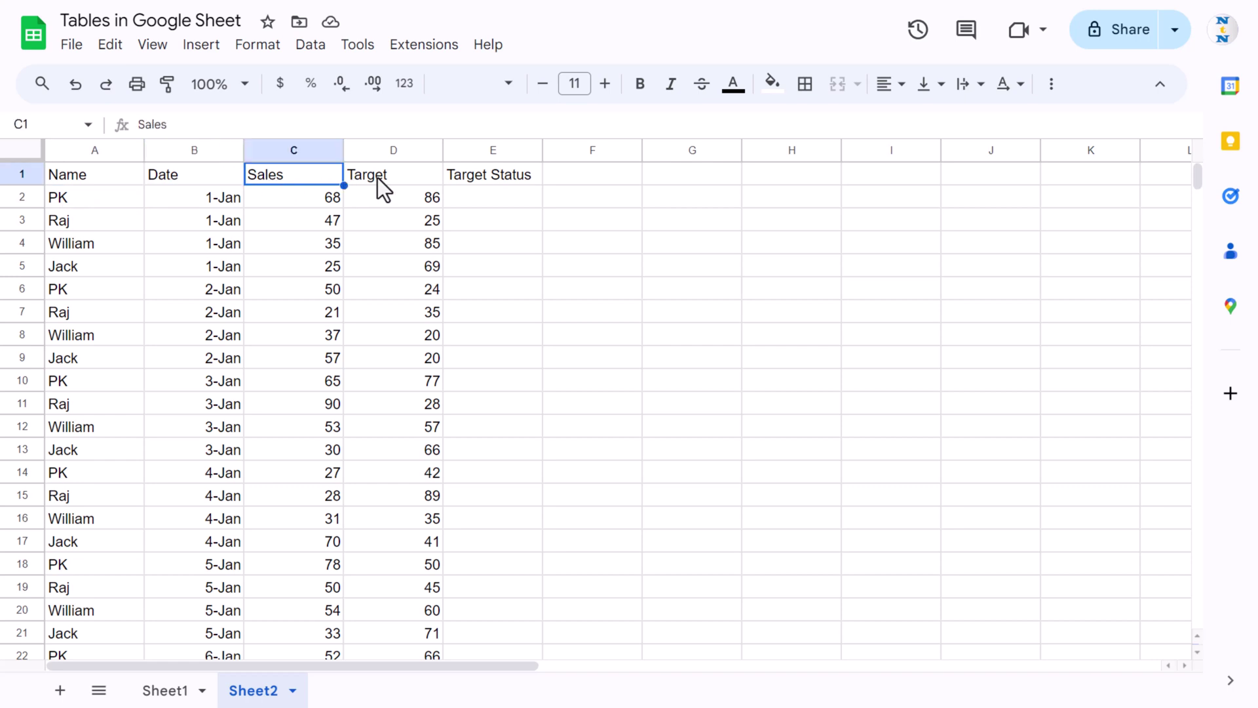
left_click(394, 176)
- Enter =IF(C2>=D2,"Met","Not Met") in cell E2 and accept the suggested autofill for the rest of the Target Status column
left_click(516, 196)
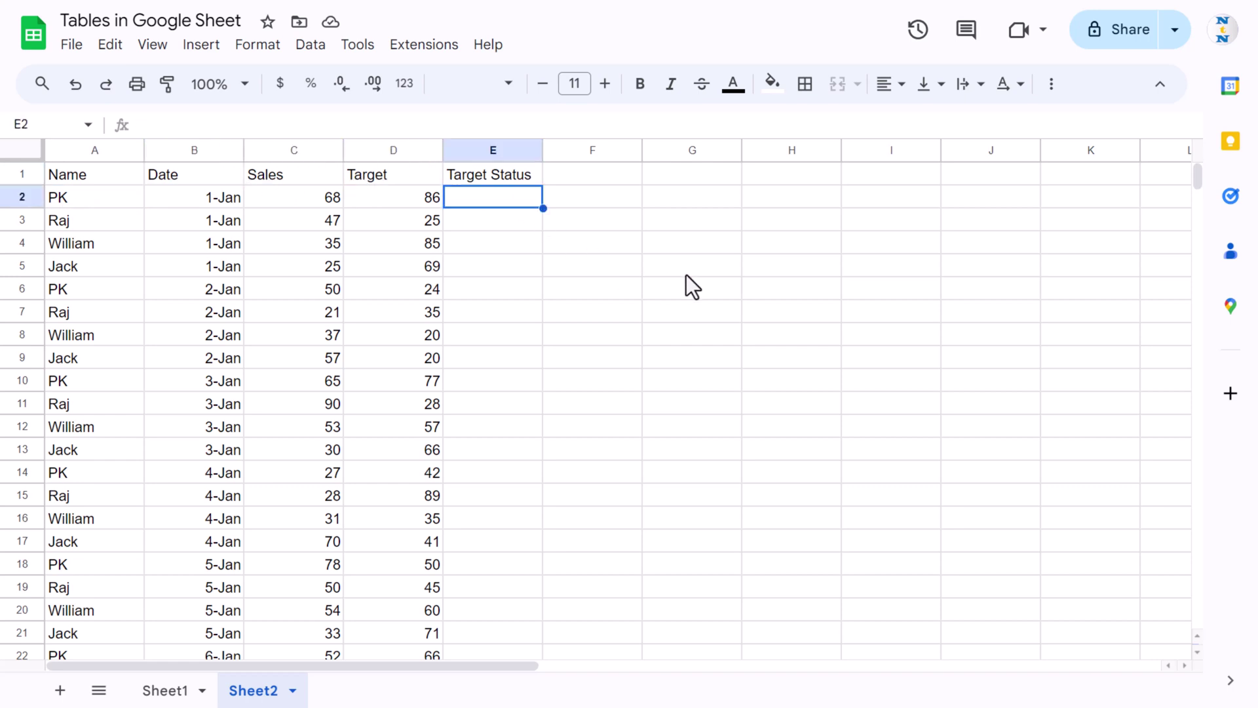
type("=IF(C2")
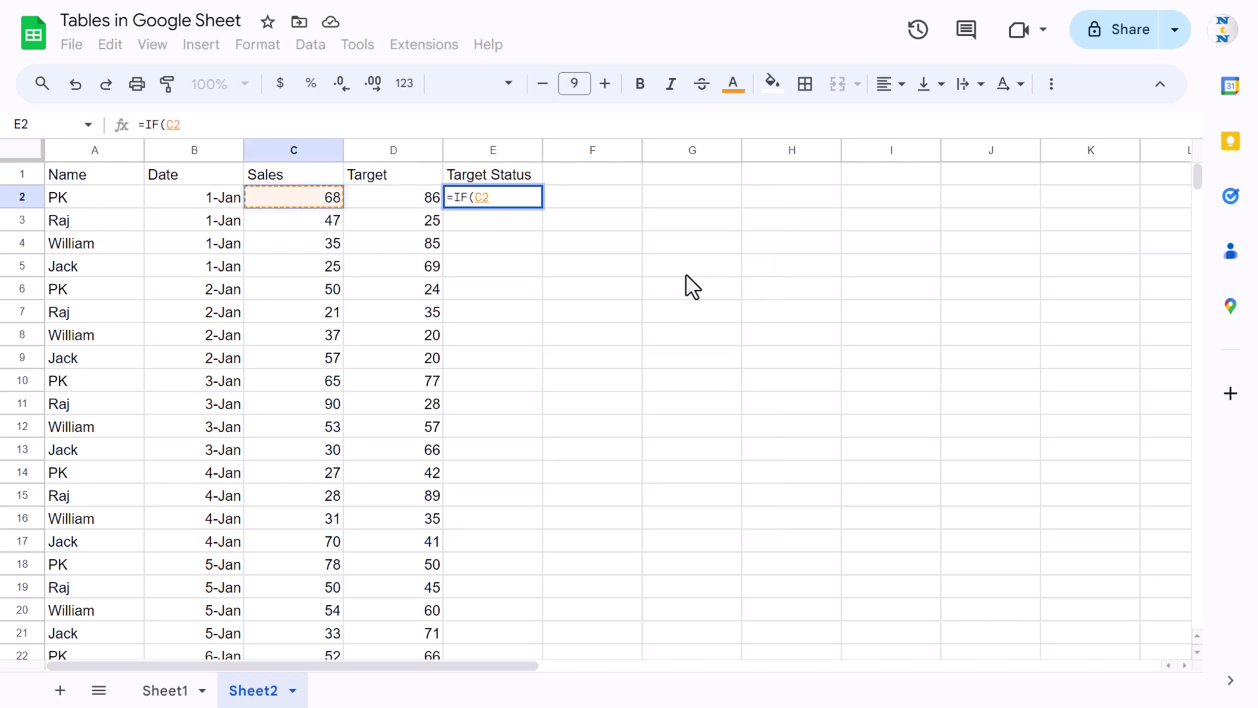
type(">=D2,")
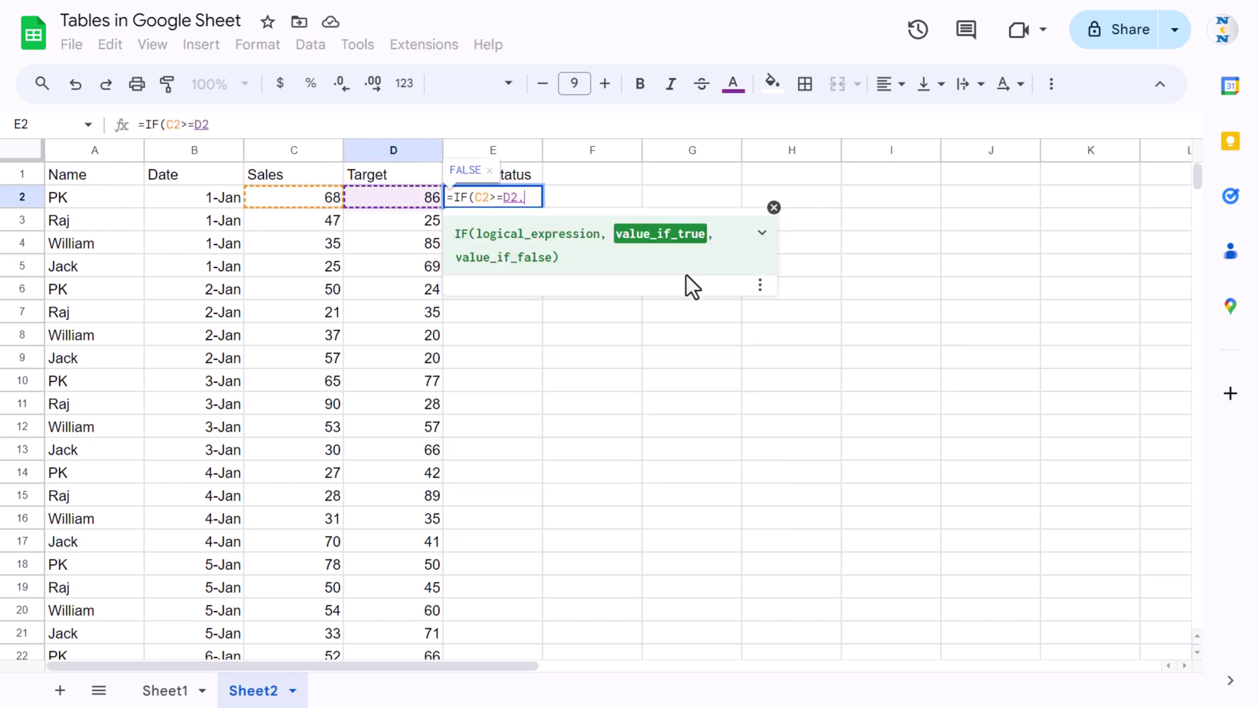
type("\"Met\",")
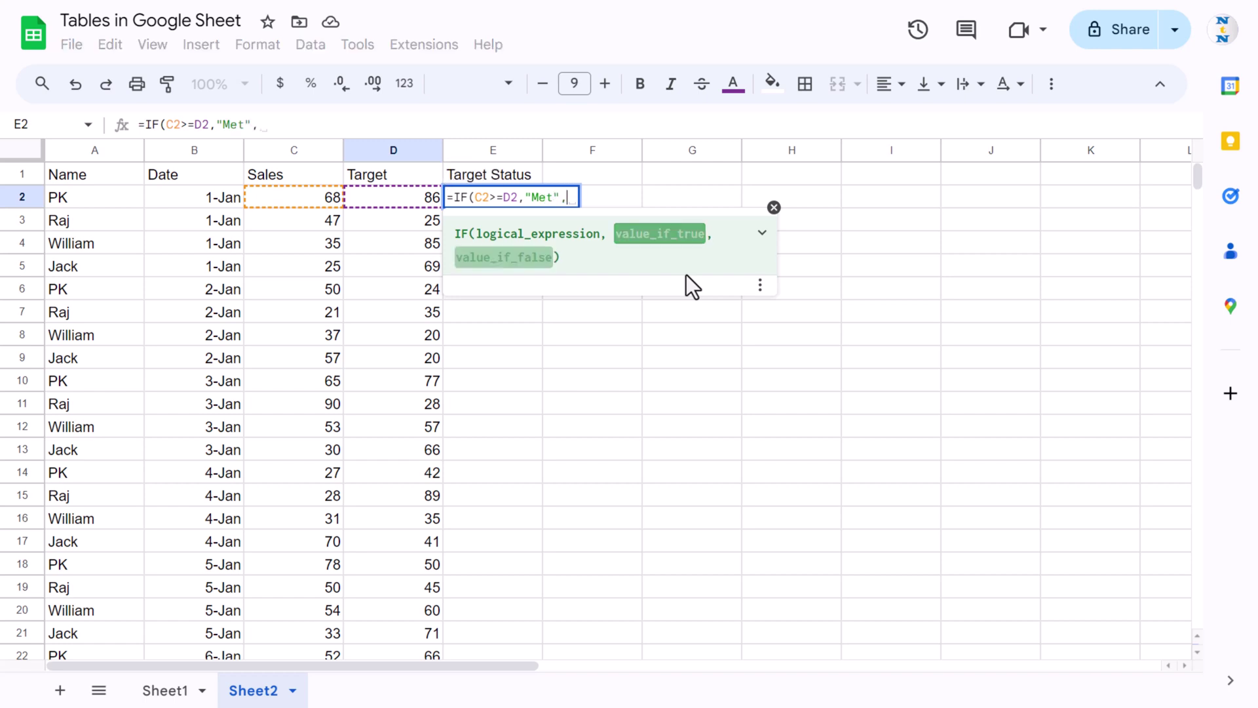
type("\"Not ")
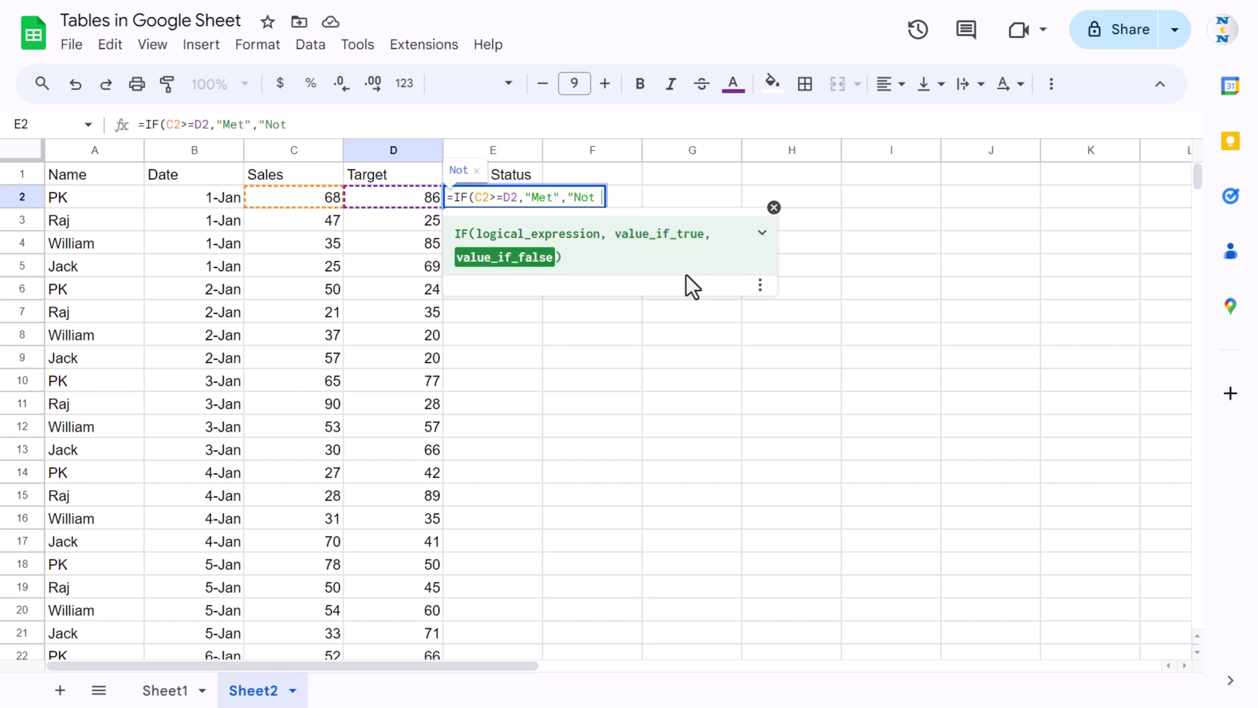
type("Met\")")
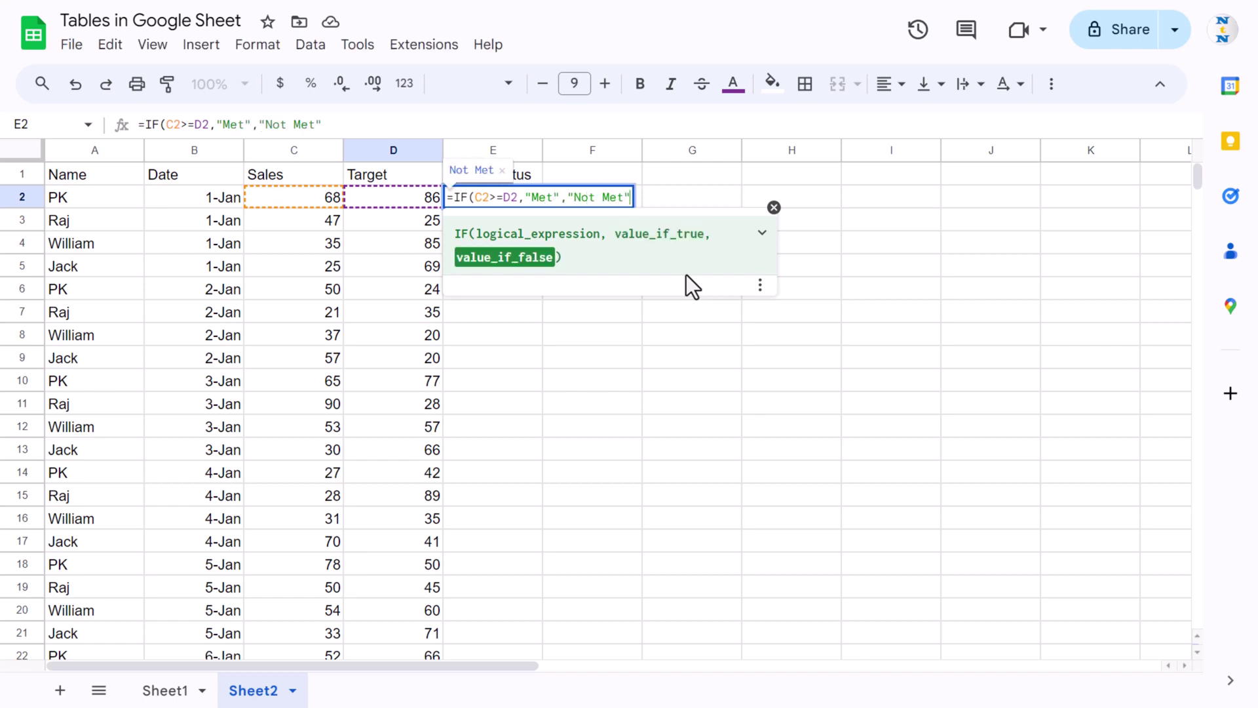
key("Return")
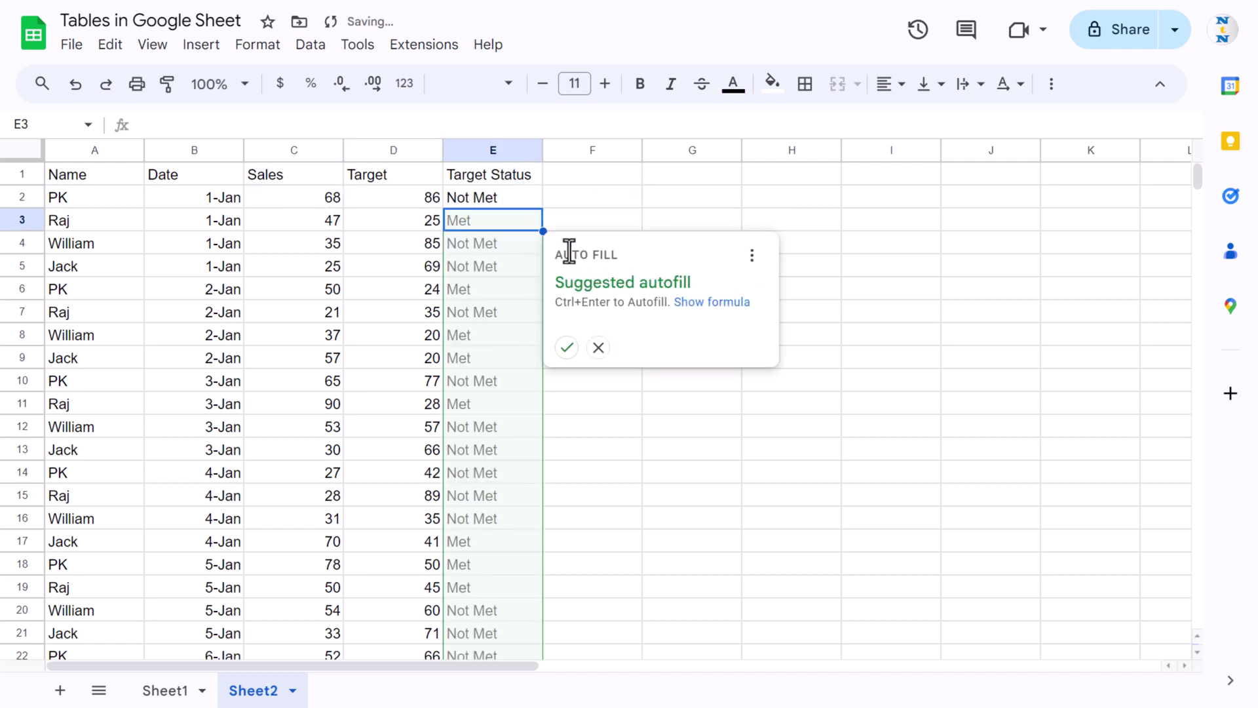
left_click(568, 349)
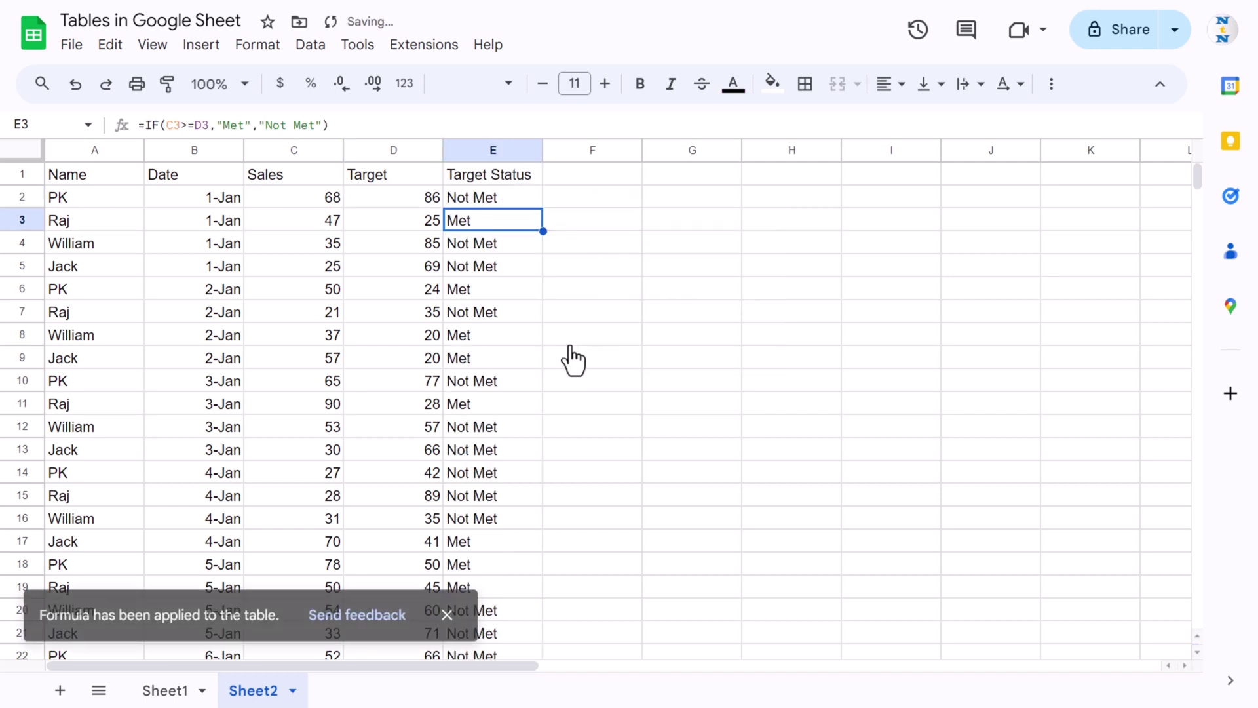
- Convert the whole sales data range A1:E29 to a table and dismiss the column type tip
left_click(505, 292)
left_click(255, 202)
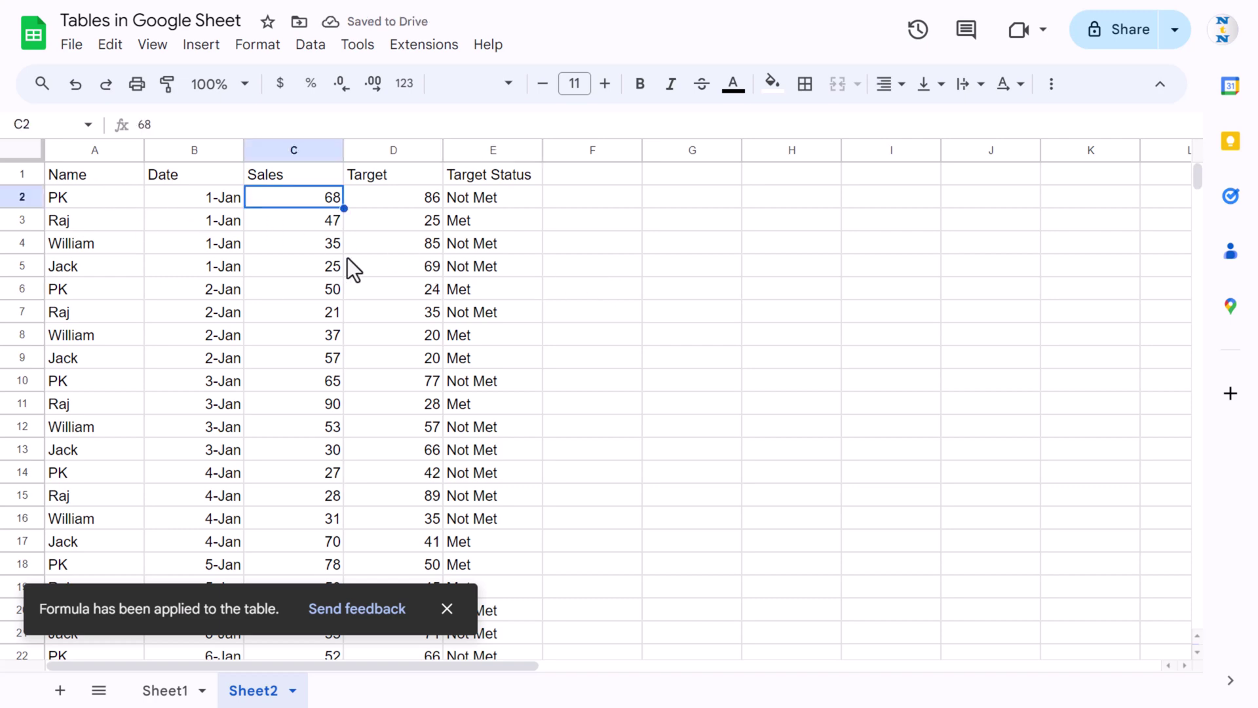
left_click(108, 177)
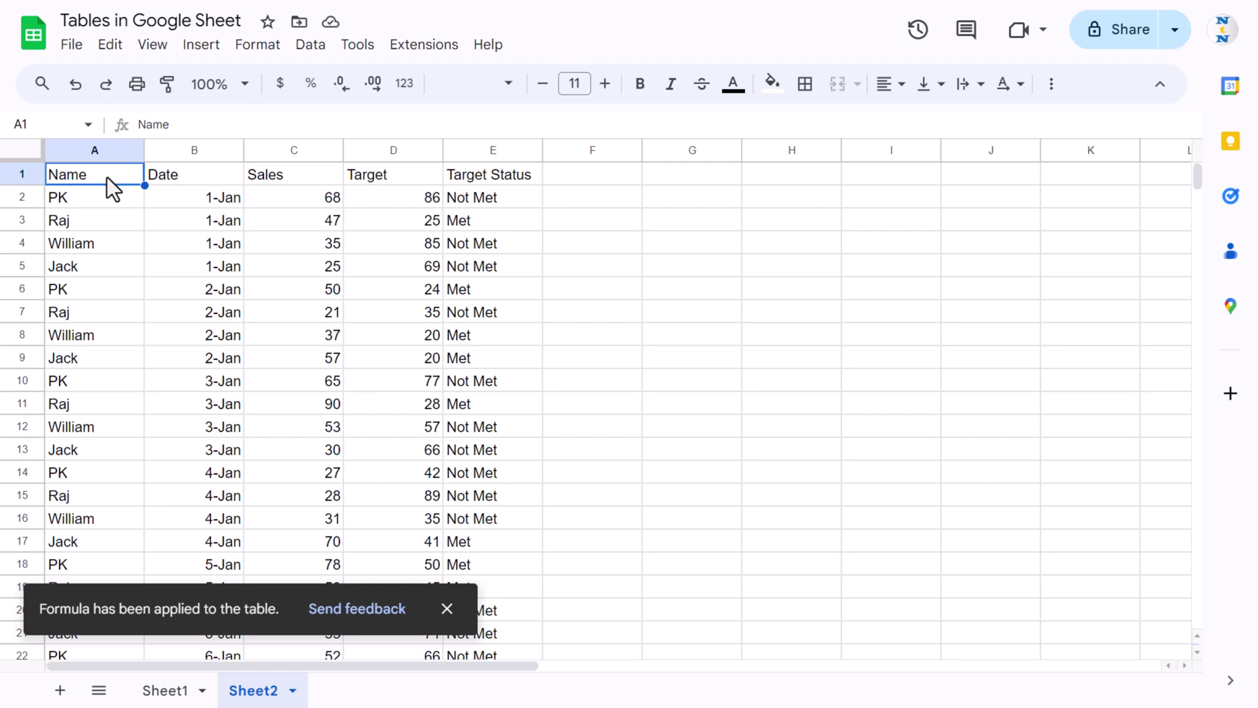
key("ctrl+a")
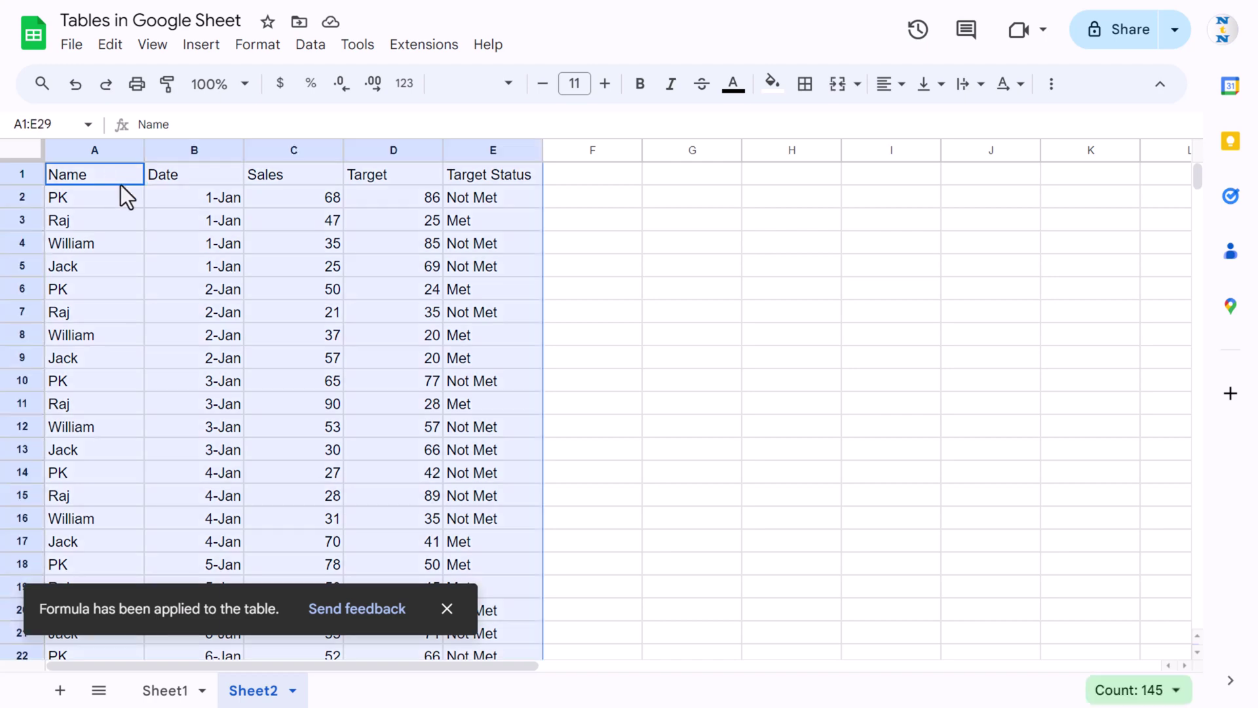
left_click(271, 46)
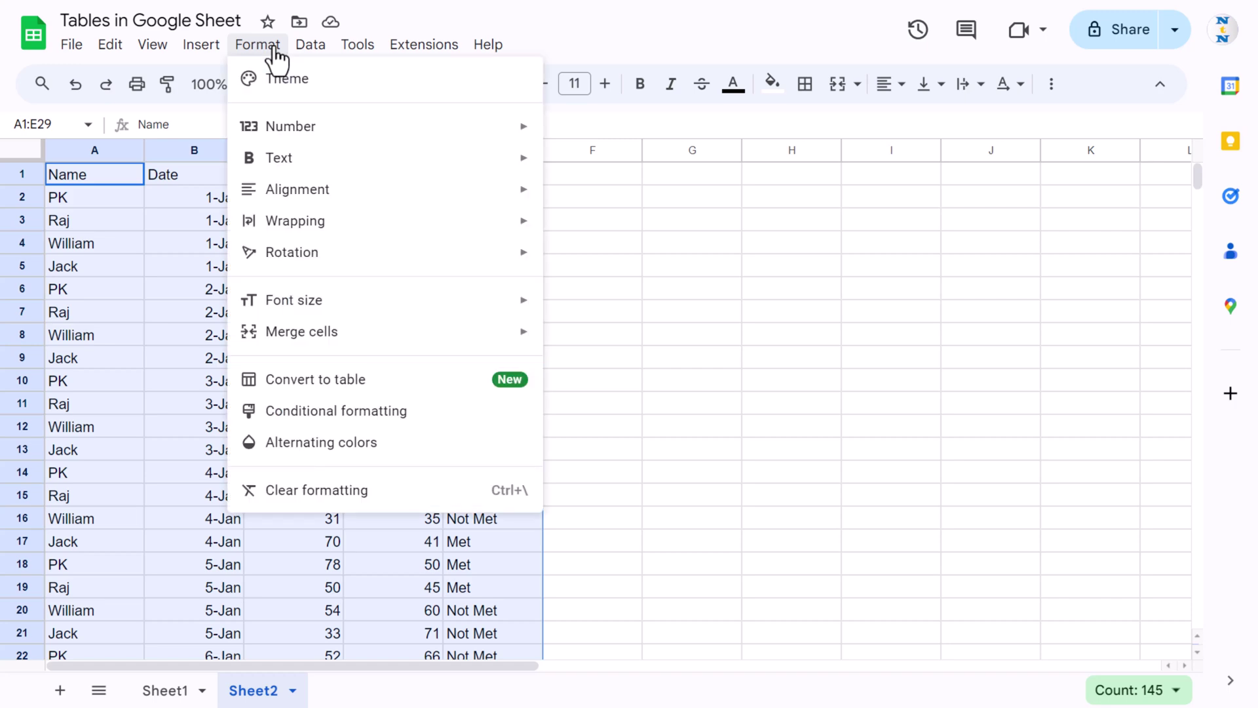
left_click(357, 390)
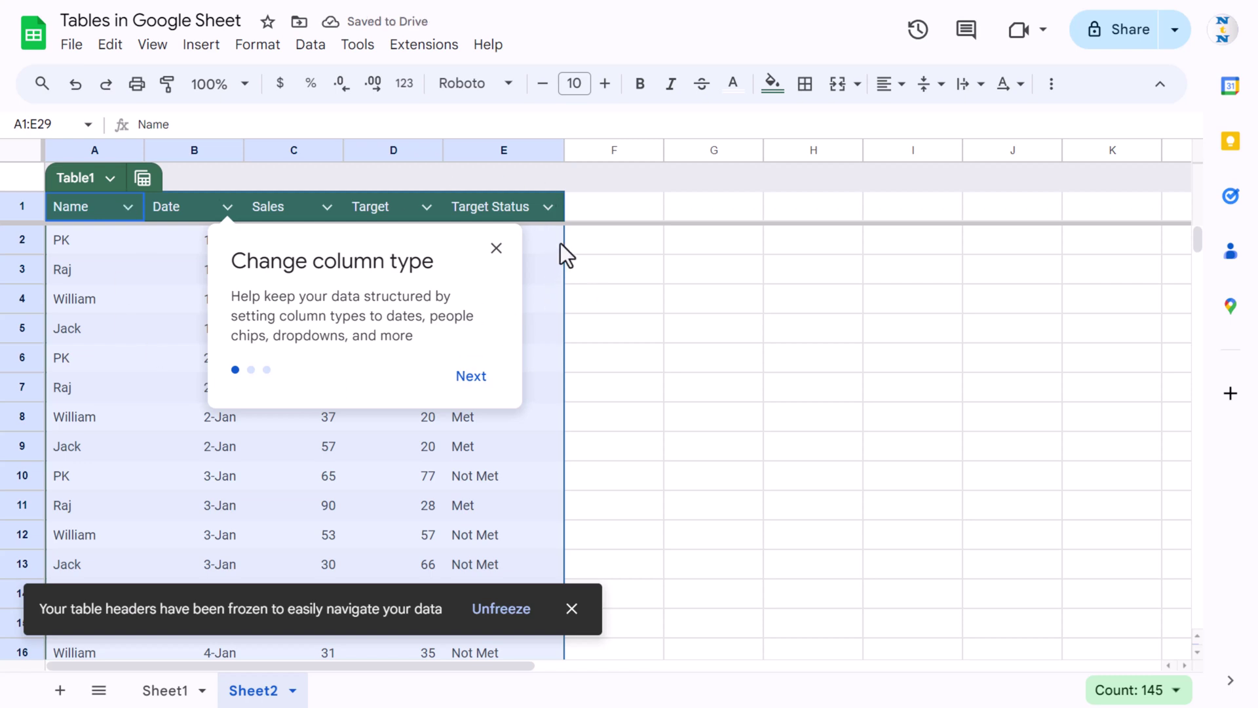
key("Escape")
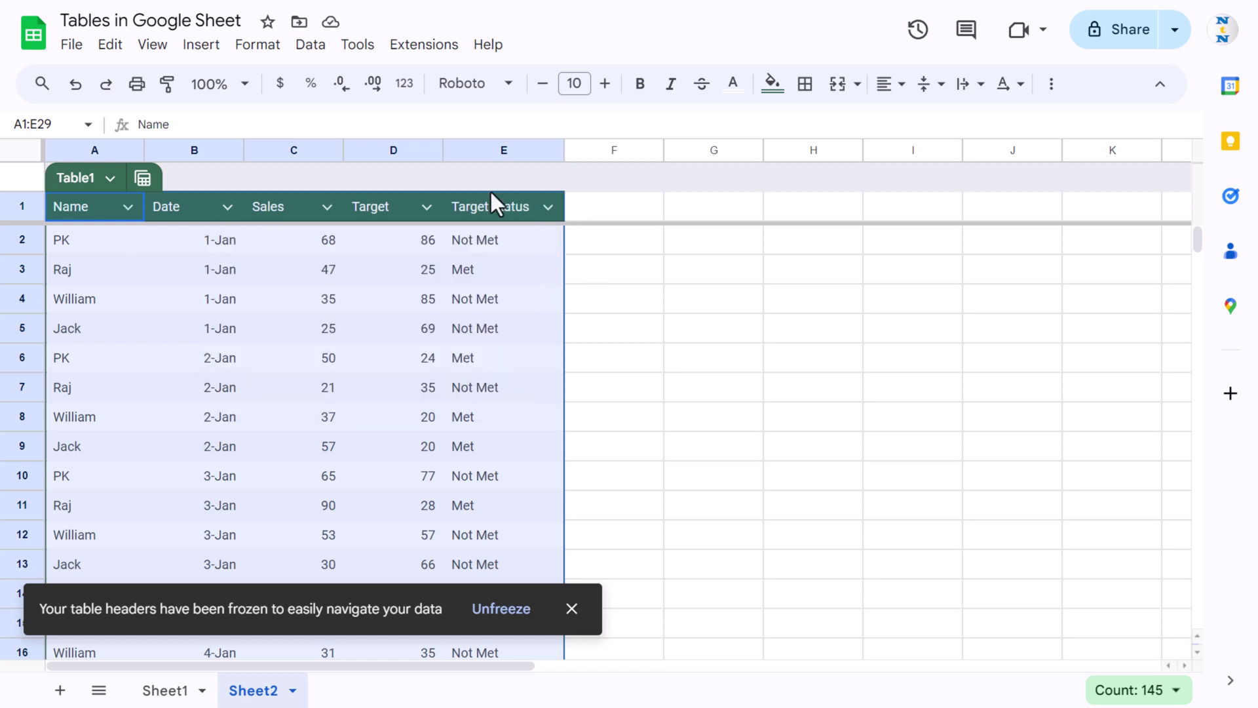
- Set the Name column's type to Text and the Date column's type to Date
left_click(128, 207)
mouse_move(327, 249)
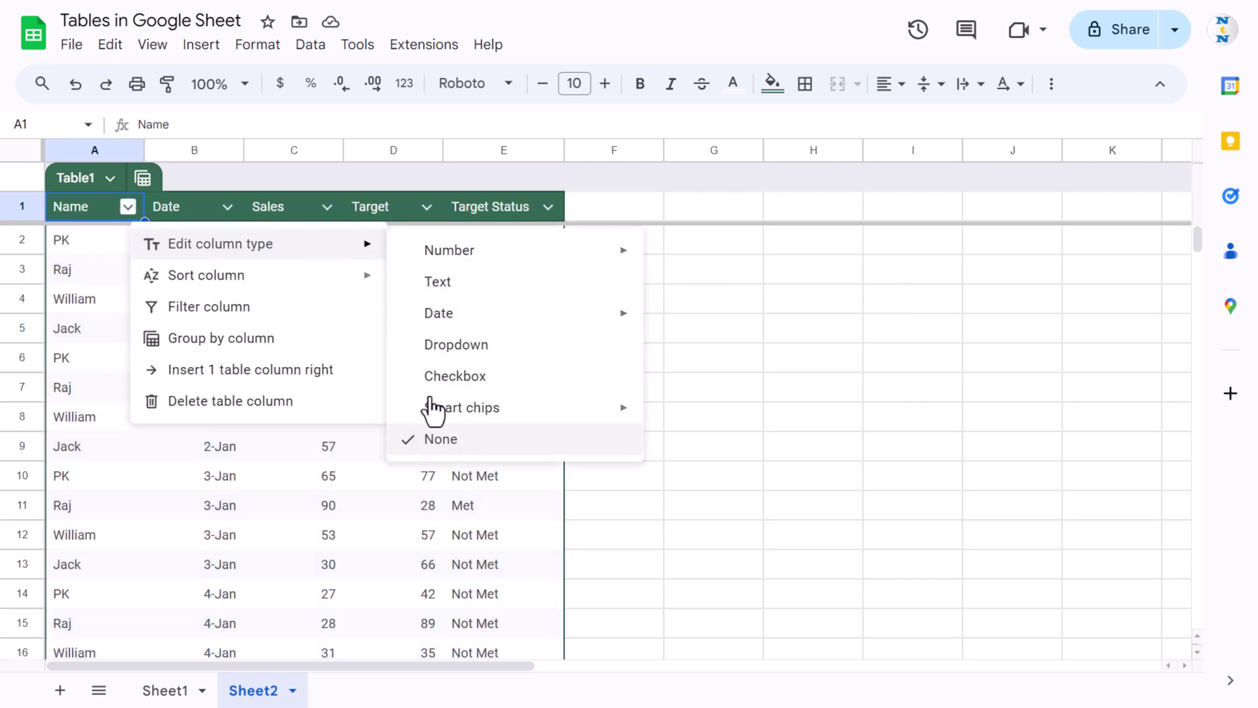
left_click(455, 288)
left_click(230, 208)
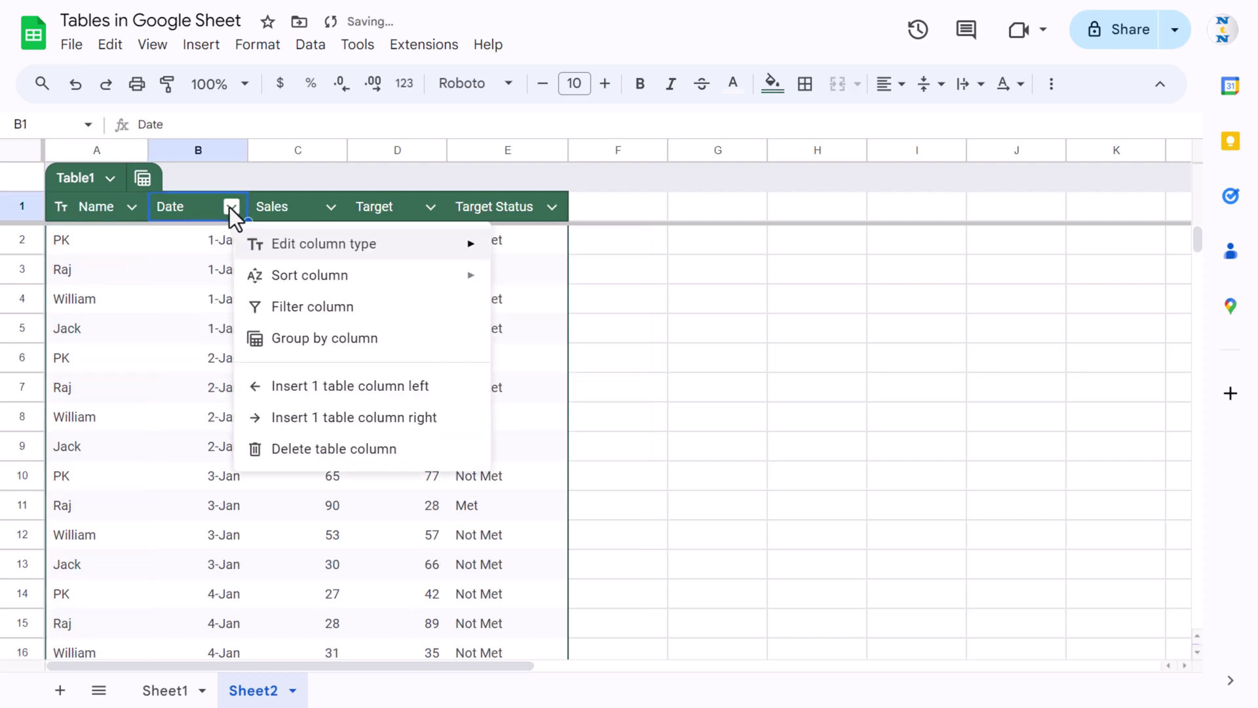
left_click(331, 269)
left_click(231, 207)
mouse_move(327, 247)
left_click(717, 315)
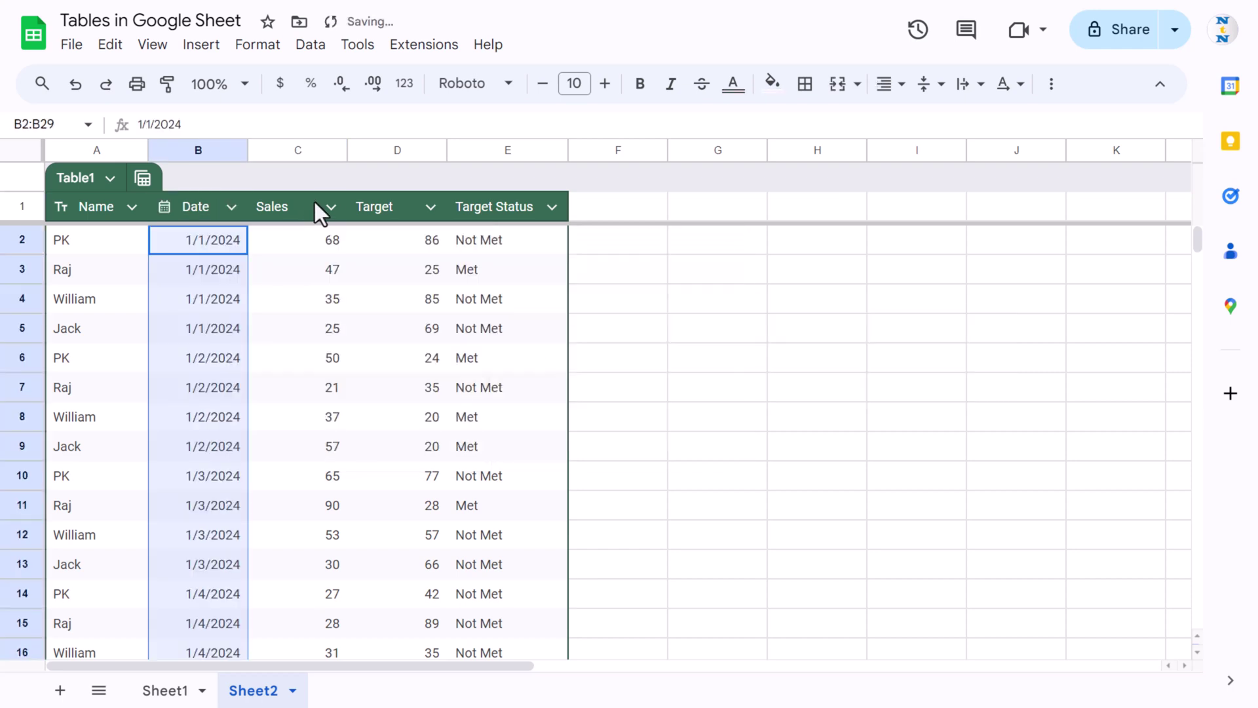
- Set the column type of both the Sales and Target columns to Currency
left_click(331, 206)
mouse_move(413, 249)
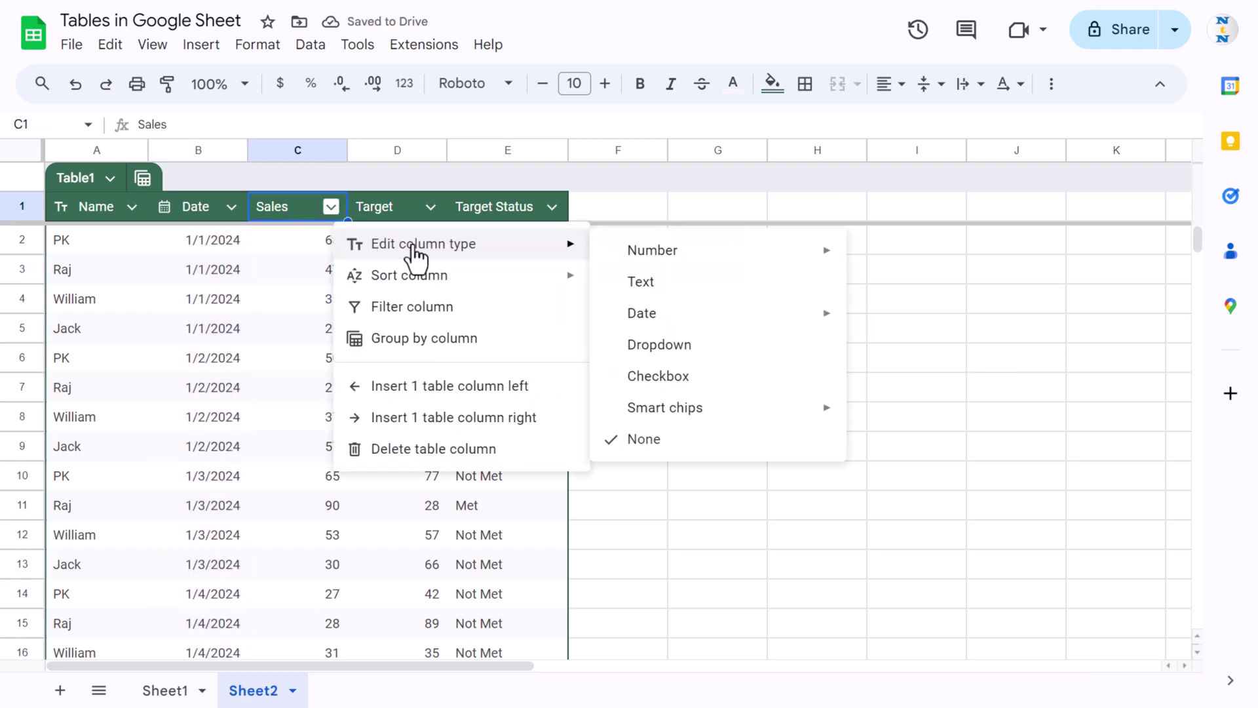
mouse_move(710, 274)
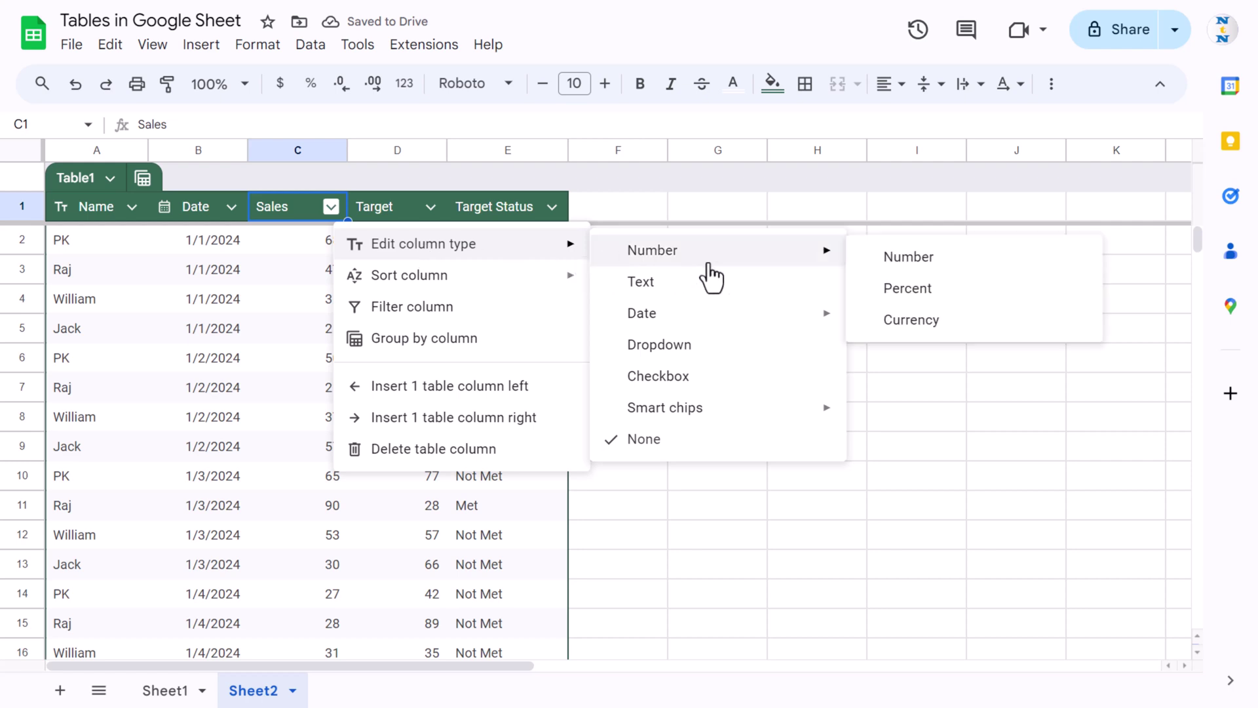
left_click(905, 317)
left_click(432, 206)
mouse_move(485, 247)
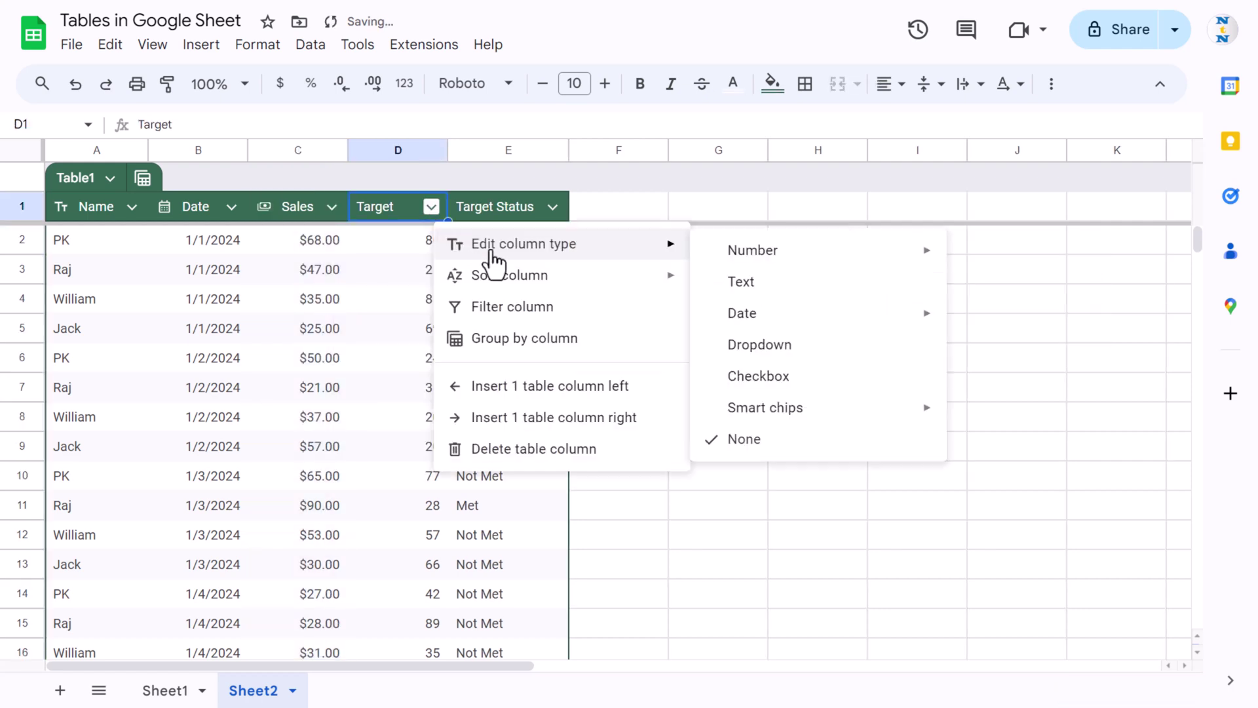
mouse_move(834, 262)
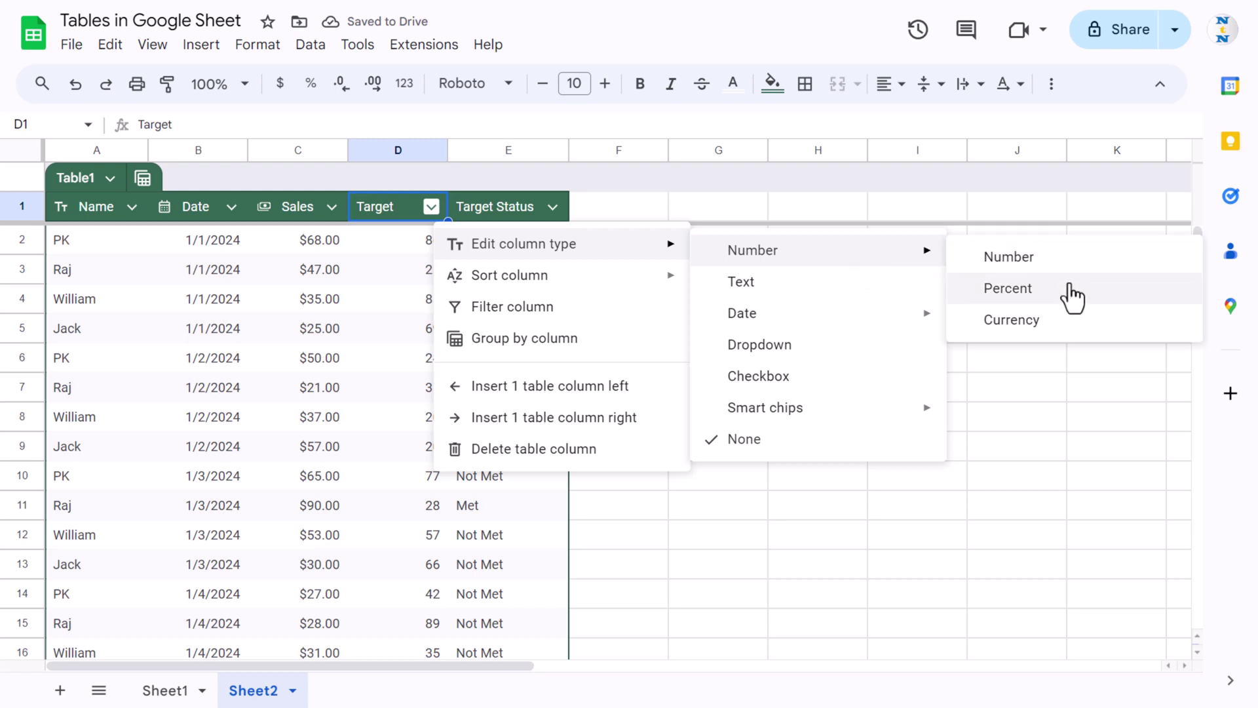
left_click(1042, 329)
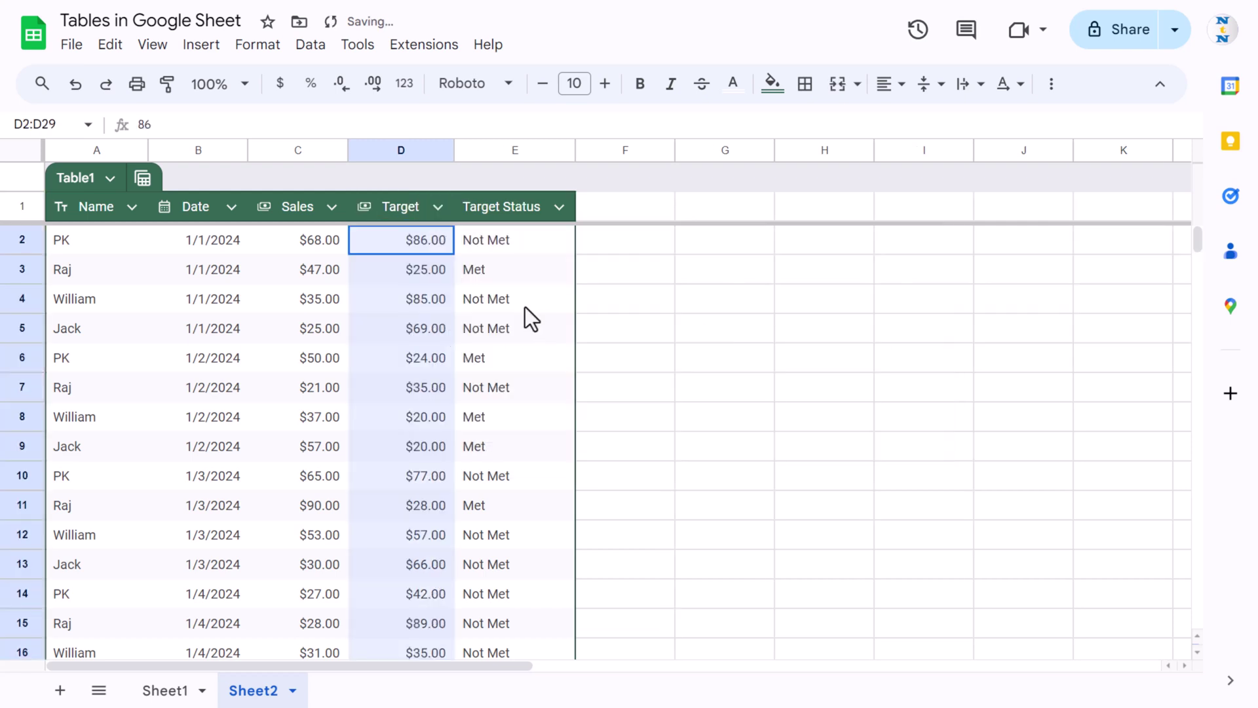
- Set the Target Status column's type to Text
left_click(558, 207)
mouse_move(715, 253)
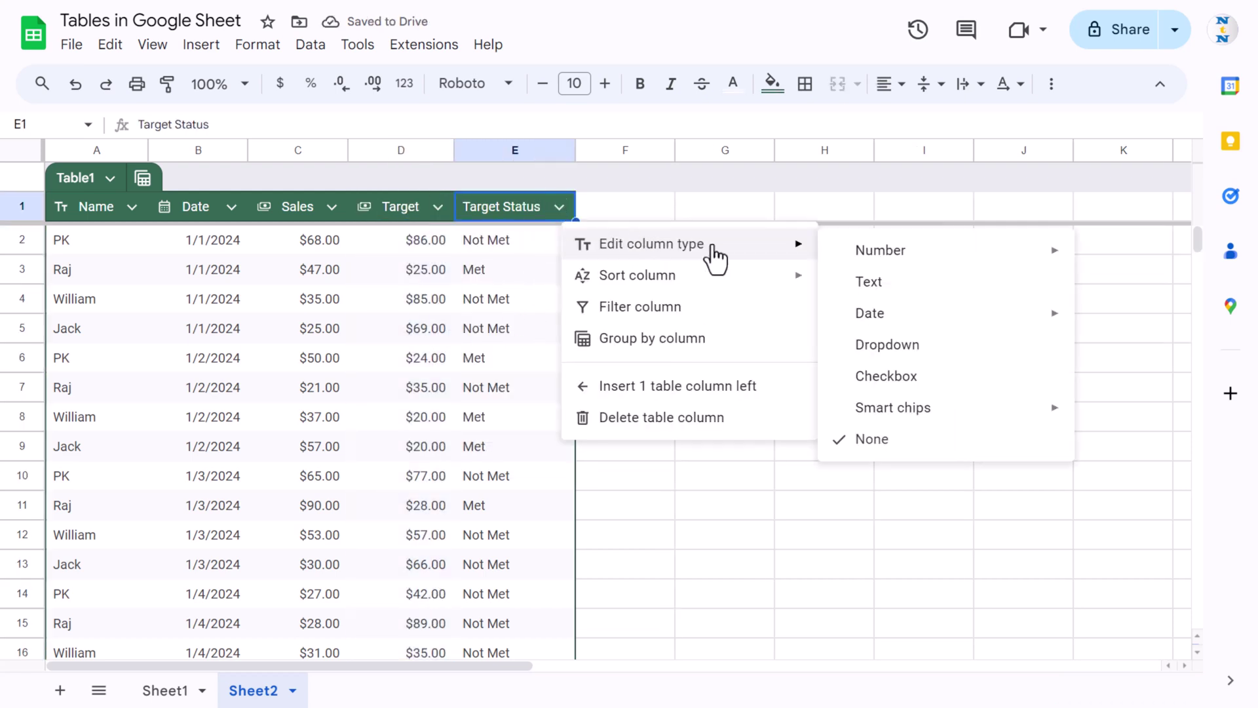
left_click(901, 289)
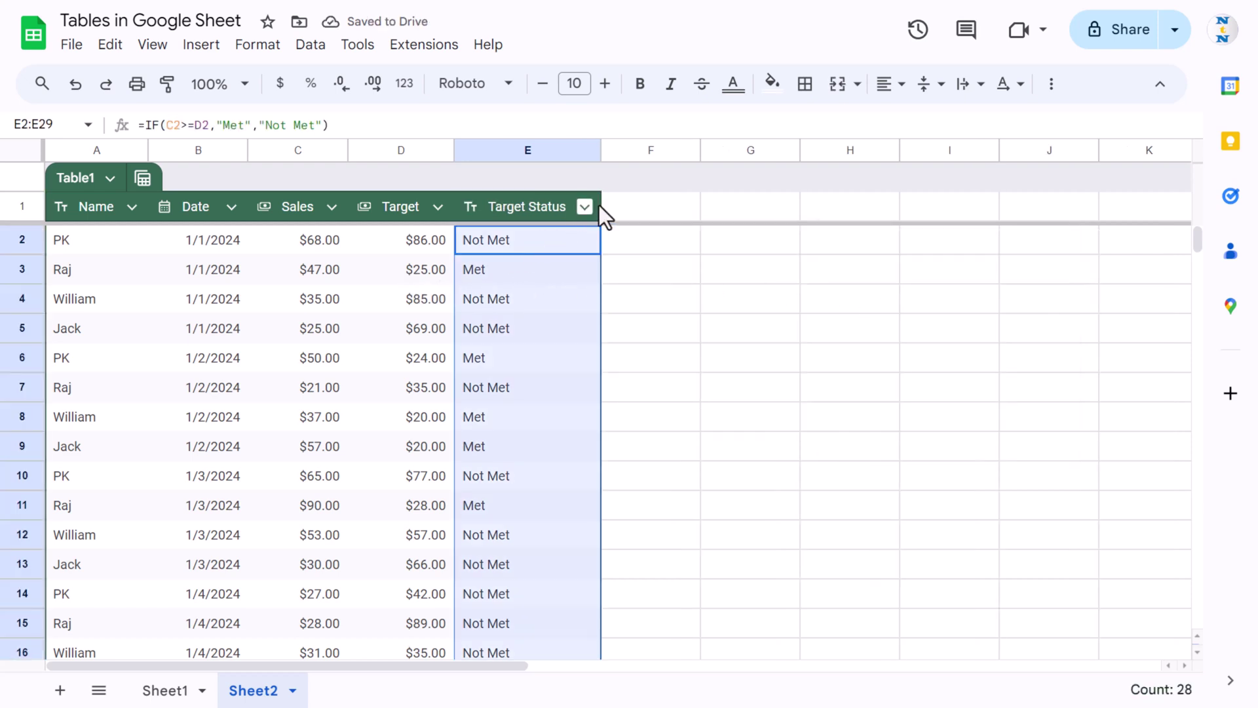
- Add a table column headed "check box" in F1 and set its column type to Checkbox
left_click(672, 217)
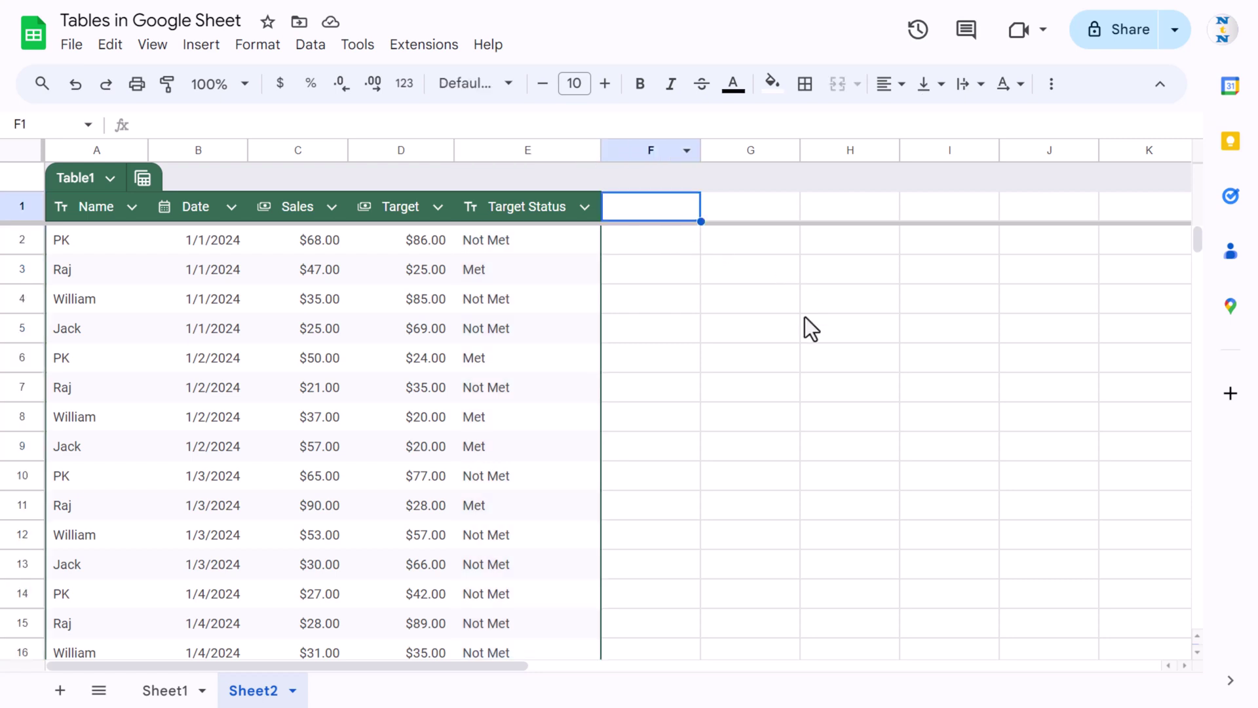
type("check box")
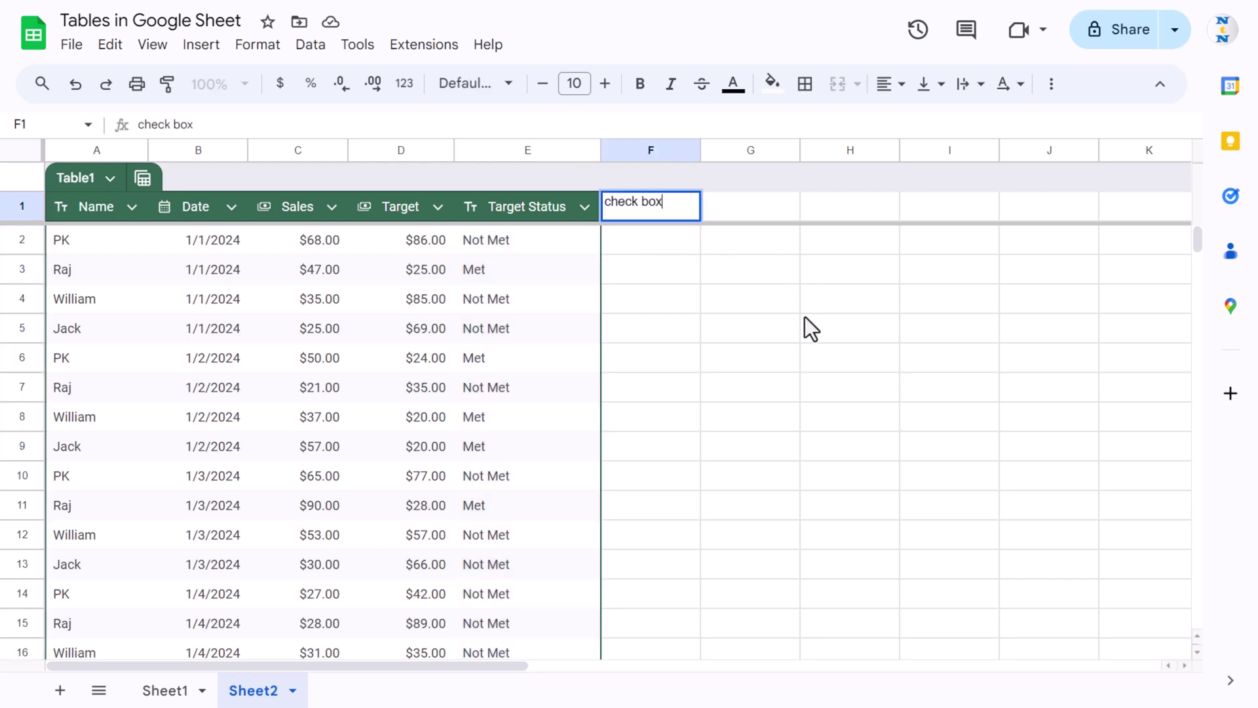
key("Return")
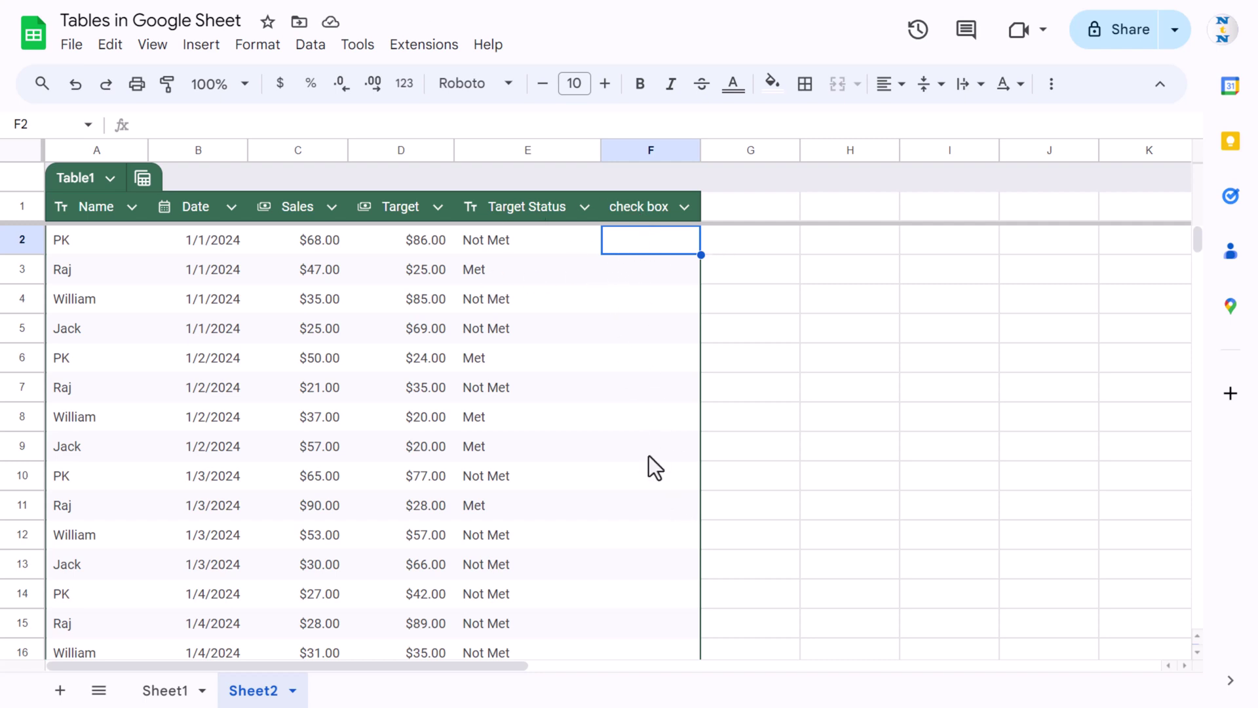
left_click(684, 207)
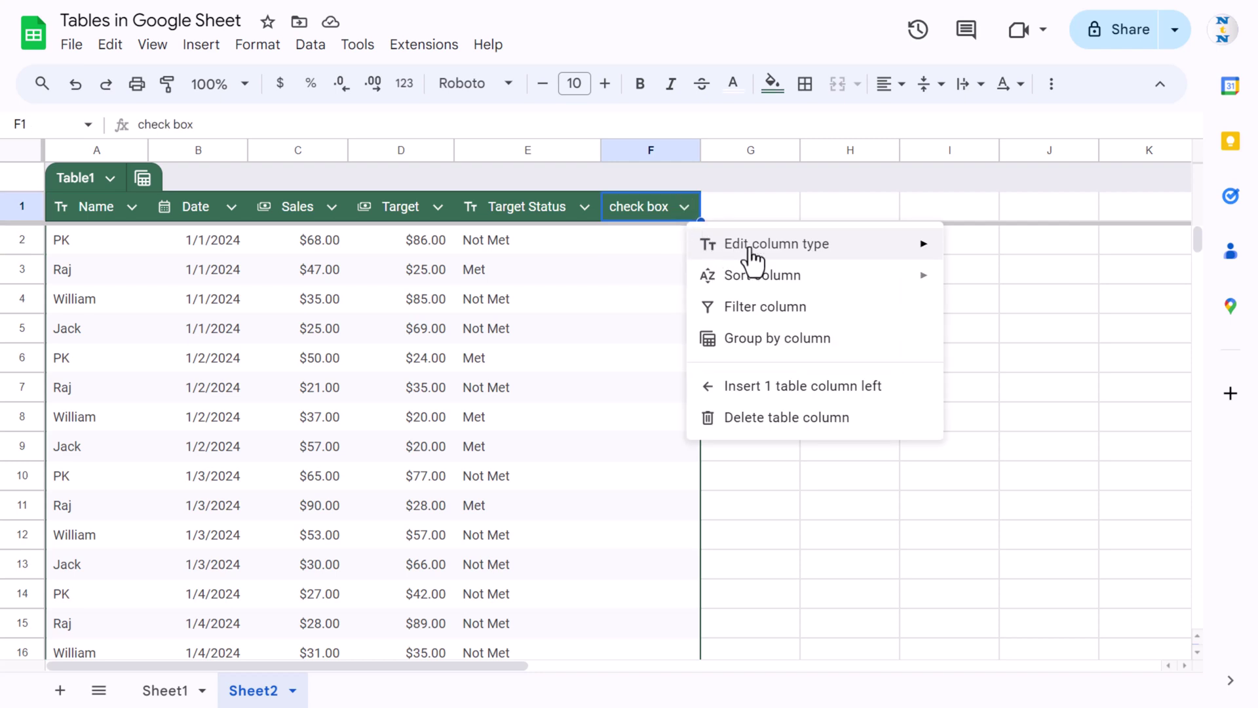
mouse_move(747, 251)
left_click(1009, 379)
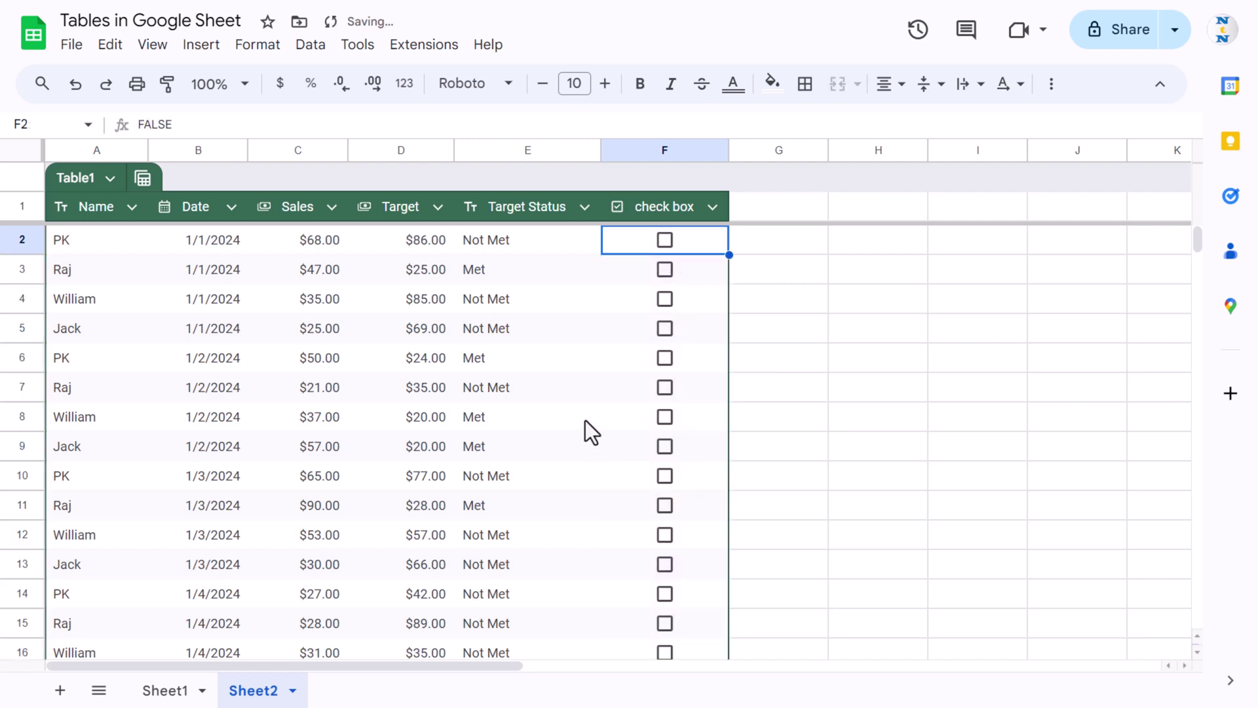
- Select the first four entries of the Name column, cells A2:A5, to point out the sales people
left_click(490, 333)
key("ctrl+Home")
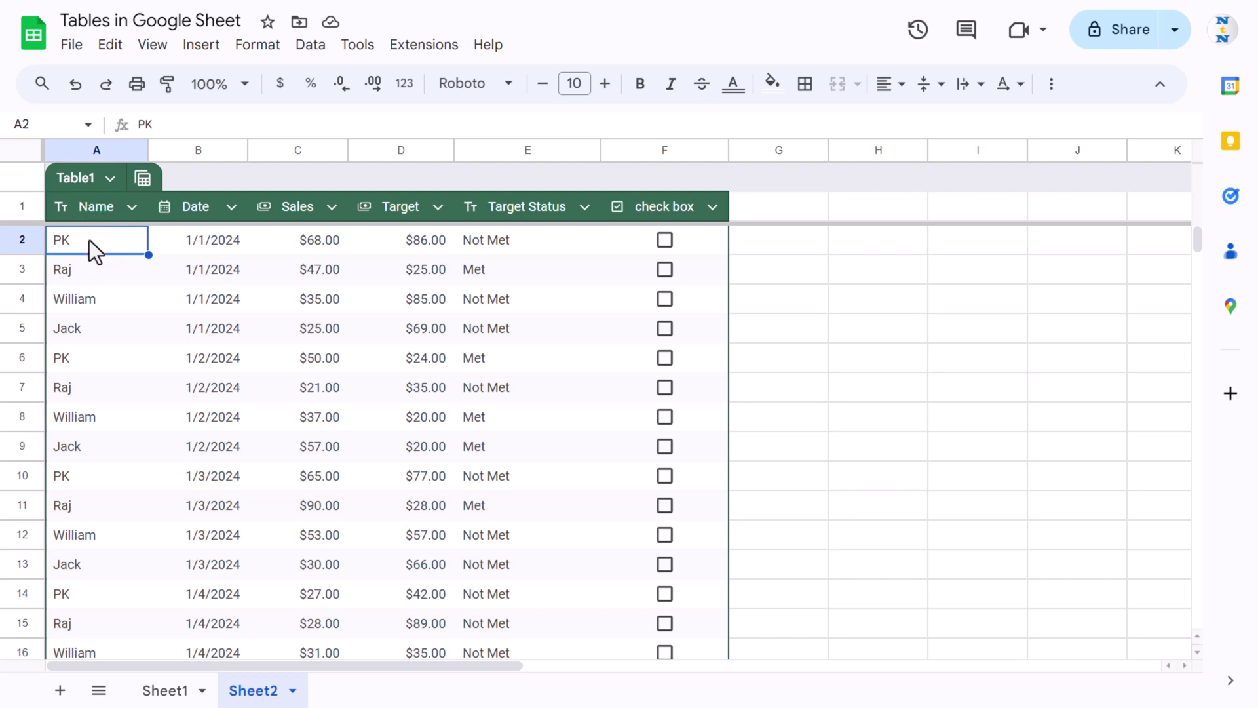
left_click_drag(90, 240, 92, 318)
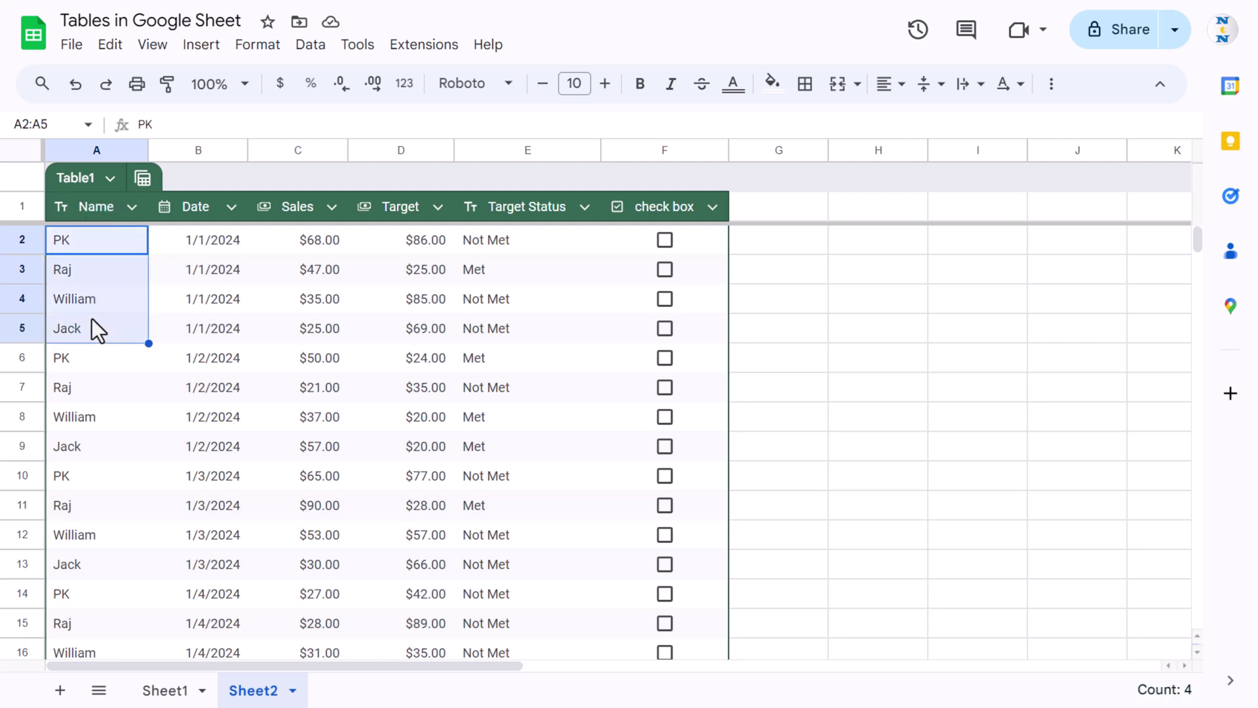
- Set the Name column's type to Dropdown, keeping the options generated from its existing entries
left_click(130, 207)
mouse_move(209, 244)
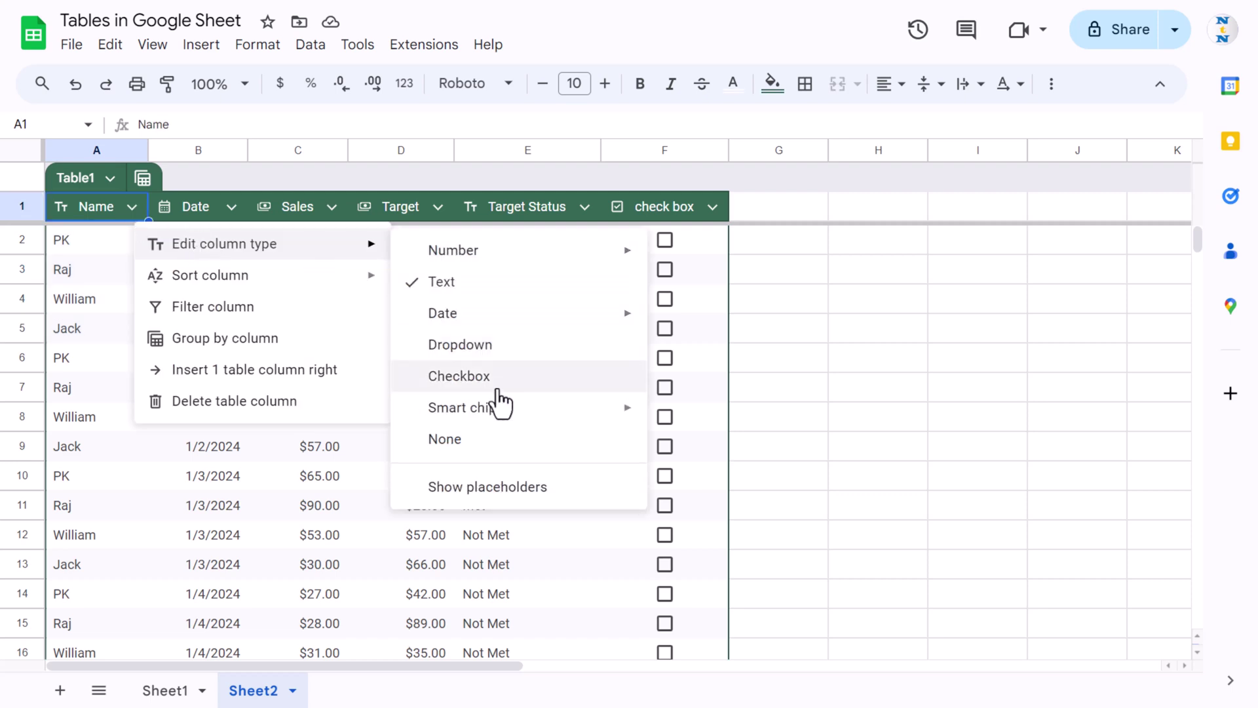
left_click(503, 347)
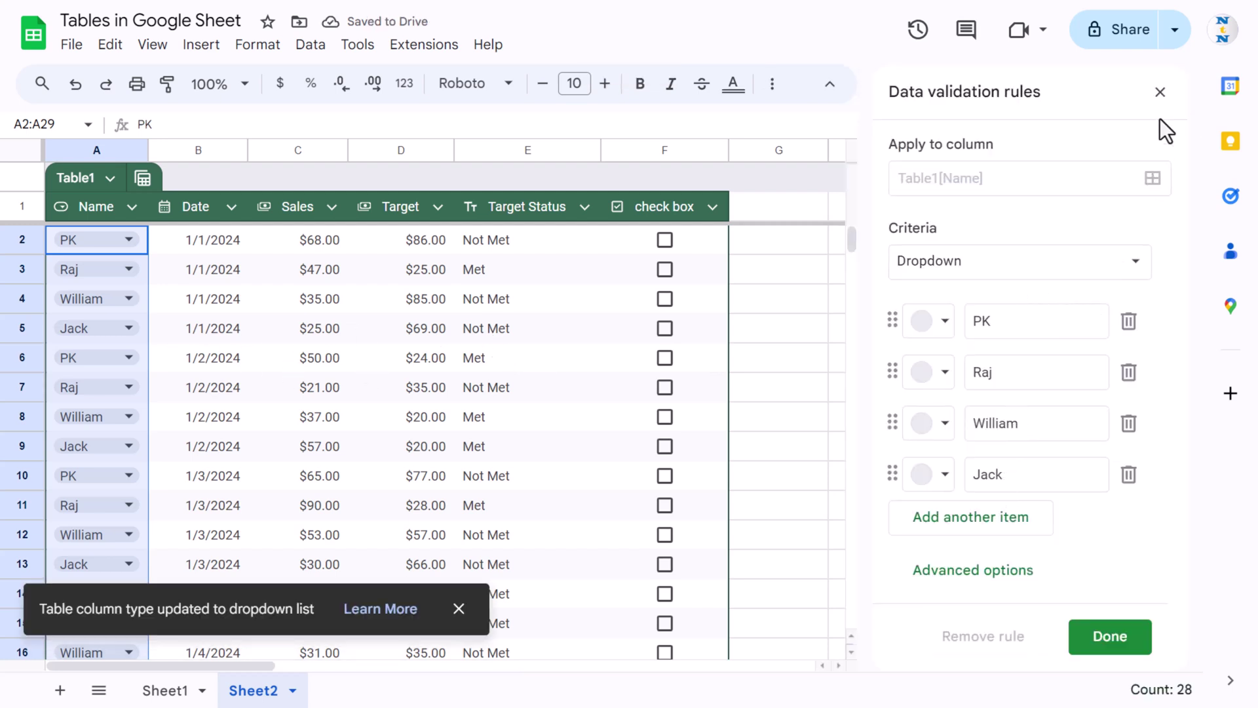
left_click(1160, 95)
- Extend the table with a new row directly below its last entry by entering the salesperson's name from A2 in A30
left_click(217, 298)
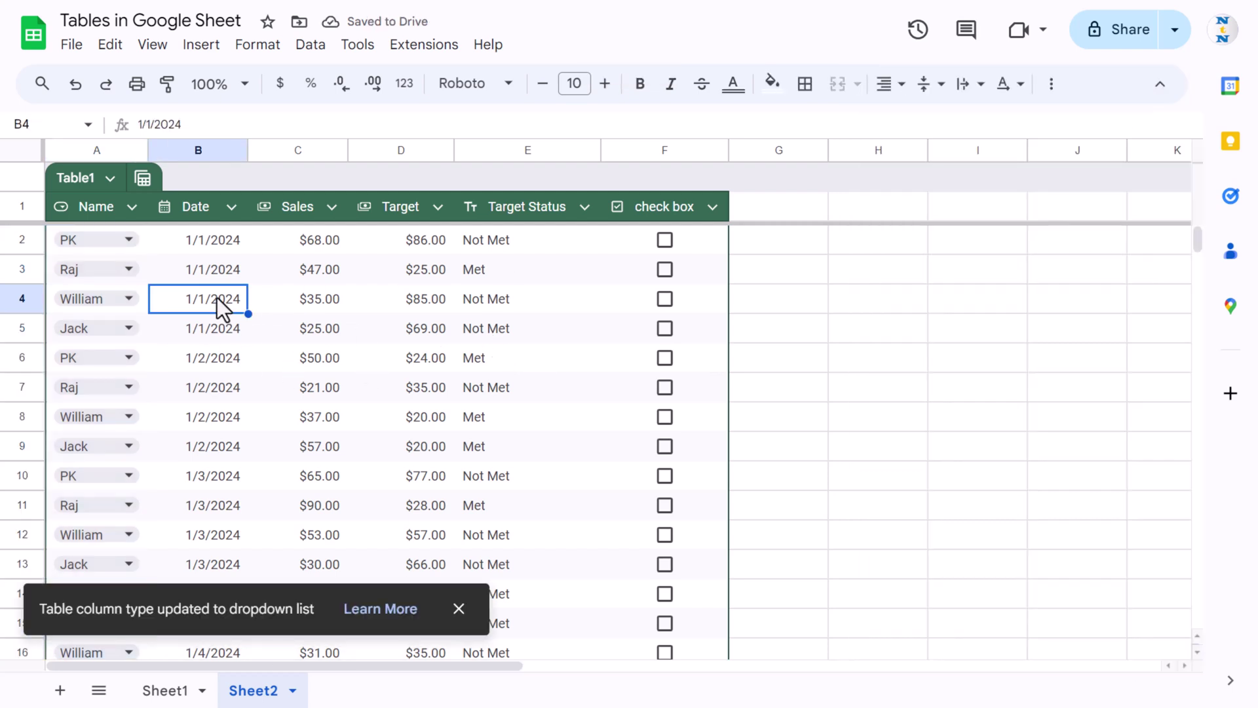
key("ctrl+Down")
scroll(217, 298, "down", 5)
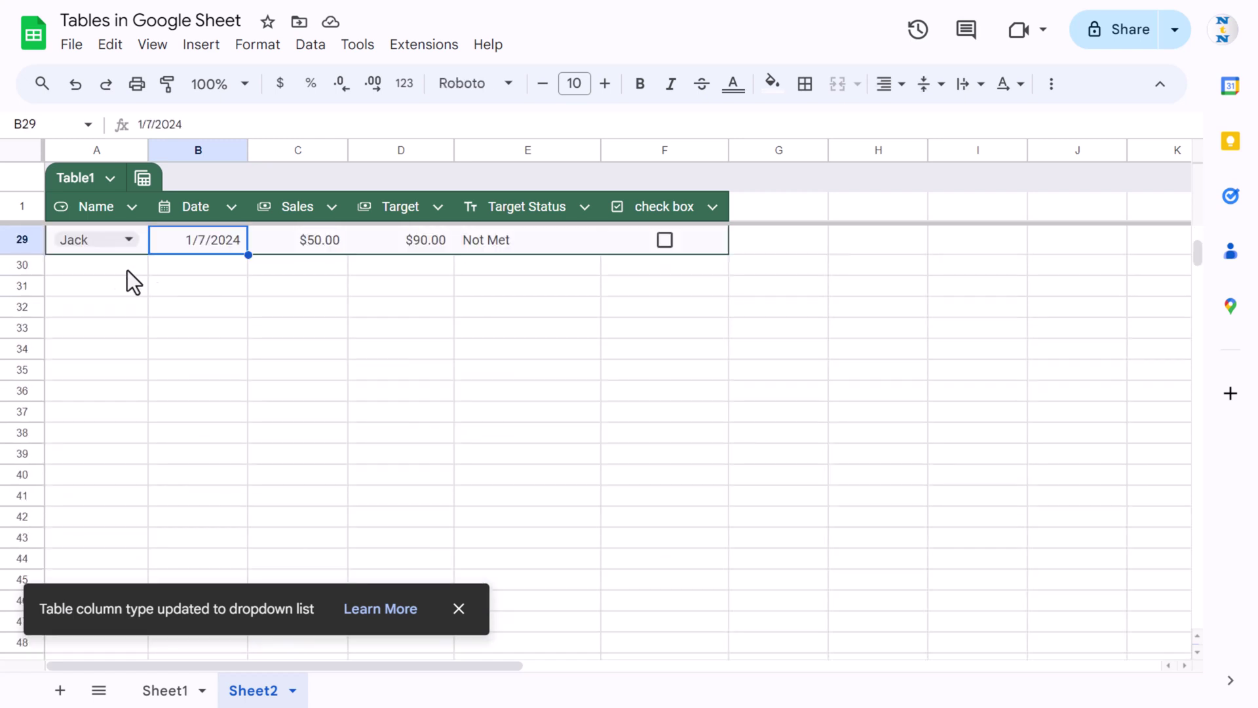
left_click(105, 266)
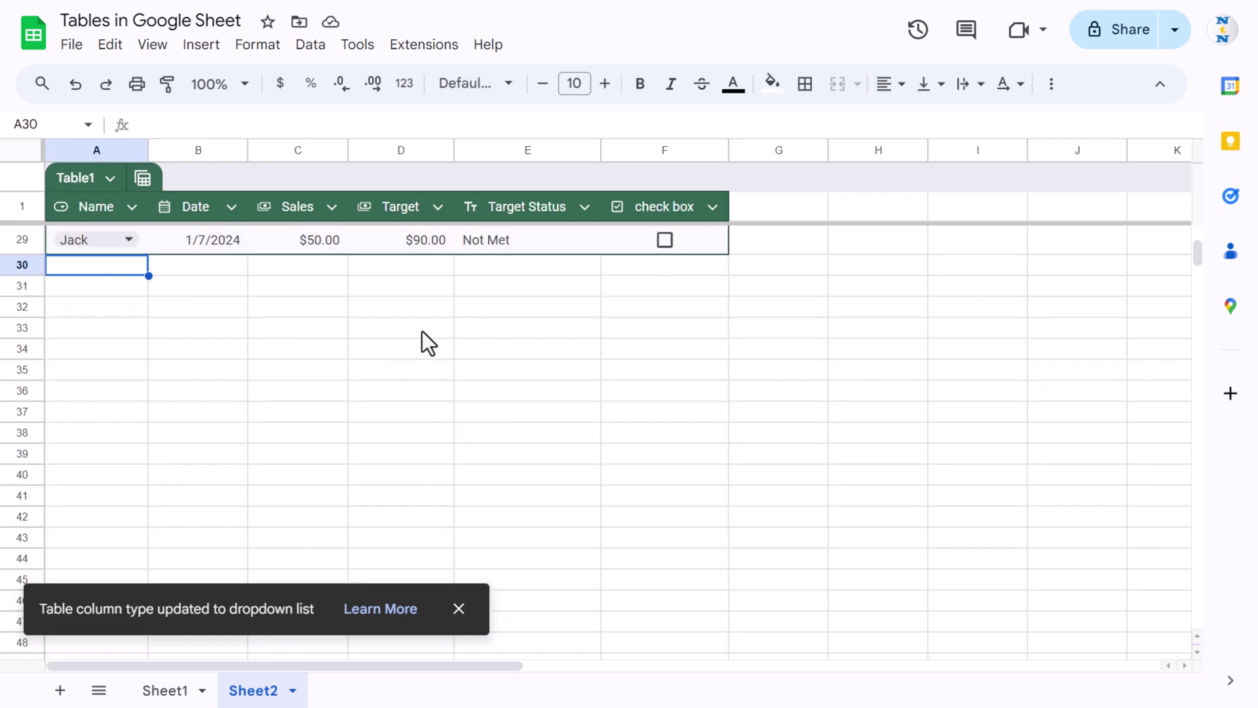
type("PK")
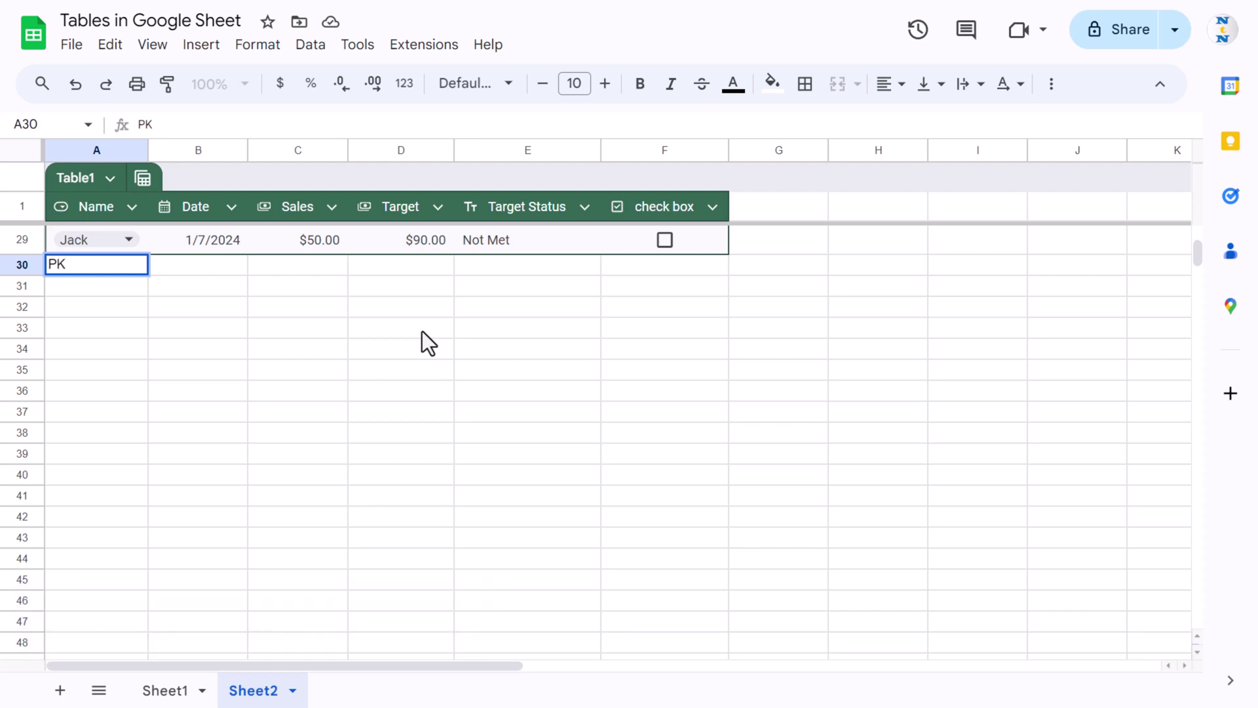
key("Return")
scroll(422, 332, "up", 2)
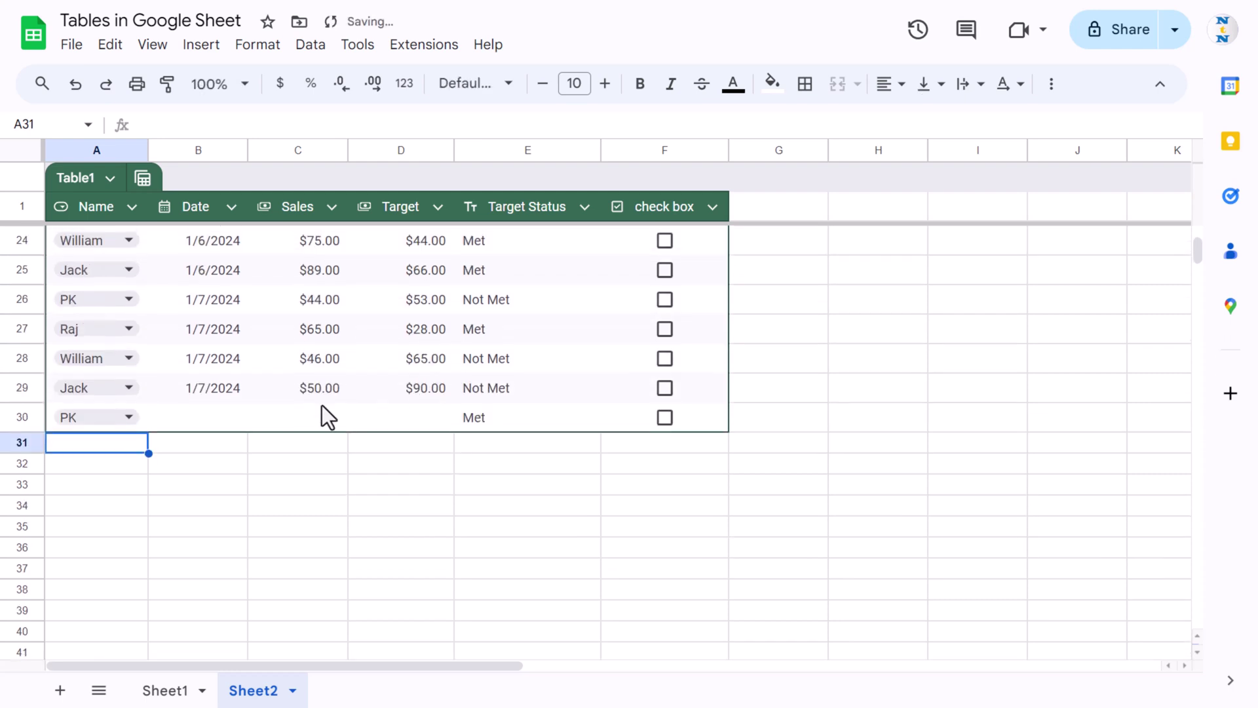
- Set the Date in B30 to January 3, 2024 using the date picker
key("Up")
key("Right")
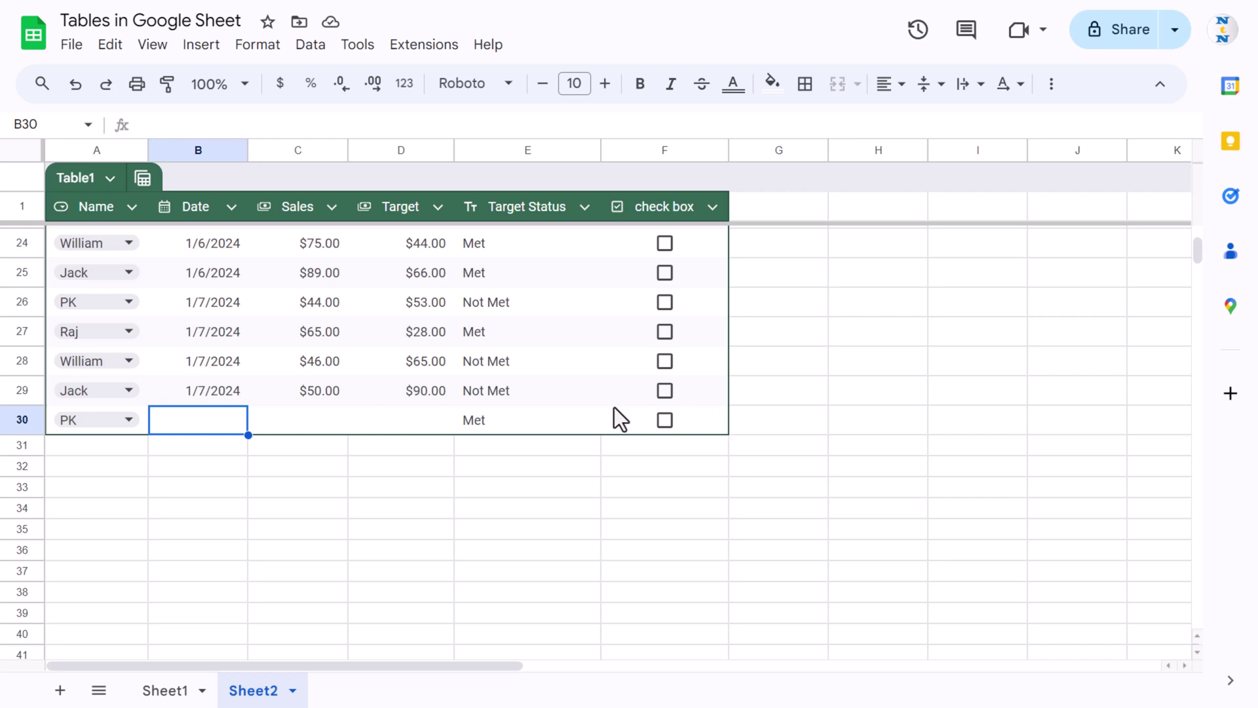
double_click(201, 415)
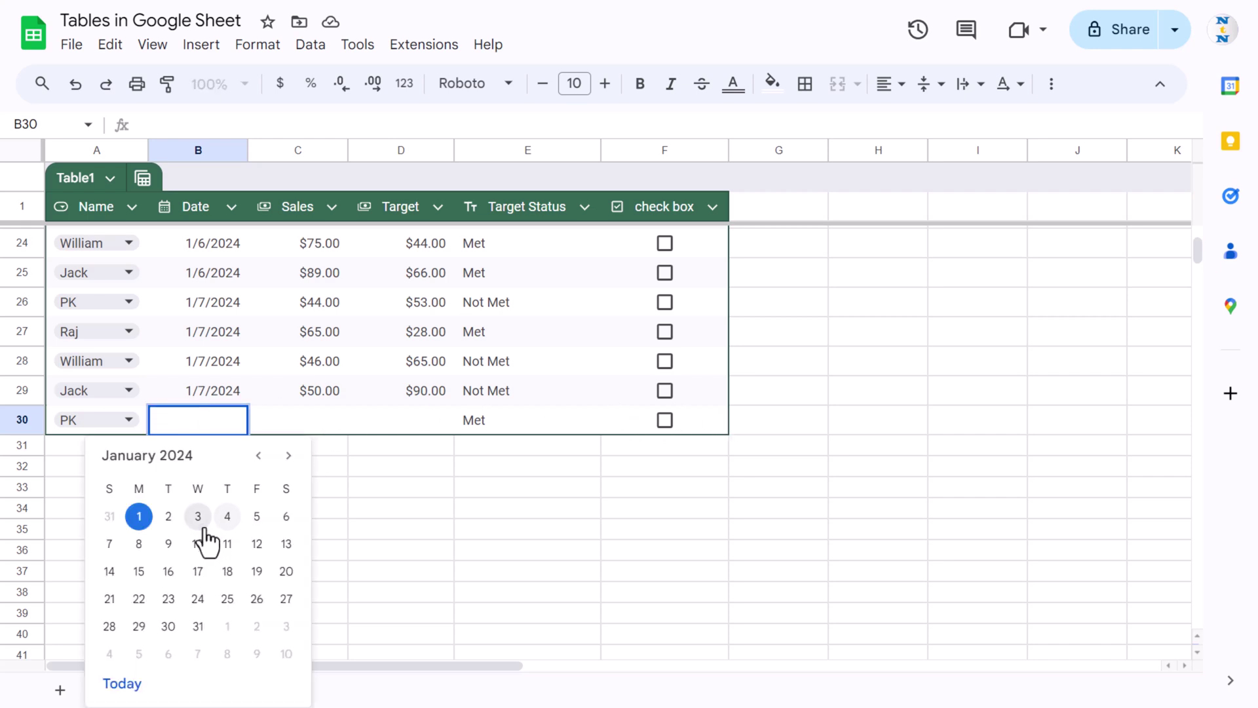
left_click(200, 514)
- Try to enter the text "abcd" in the Sales cell C30 to test the Currency column type
double_click(323, 414)
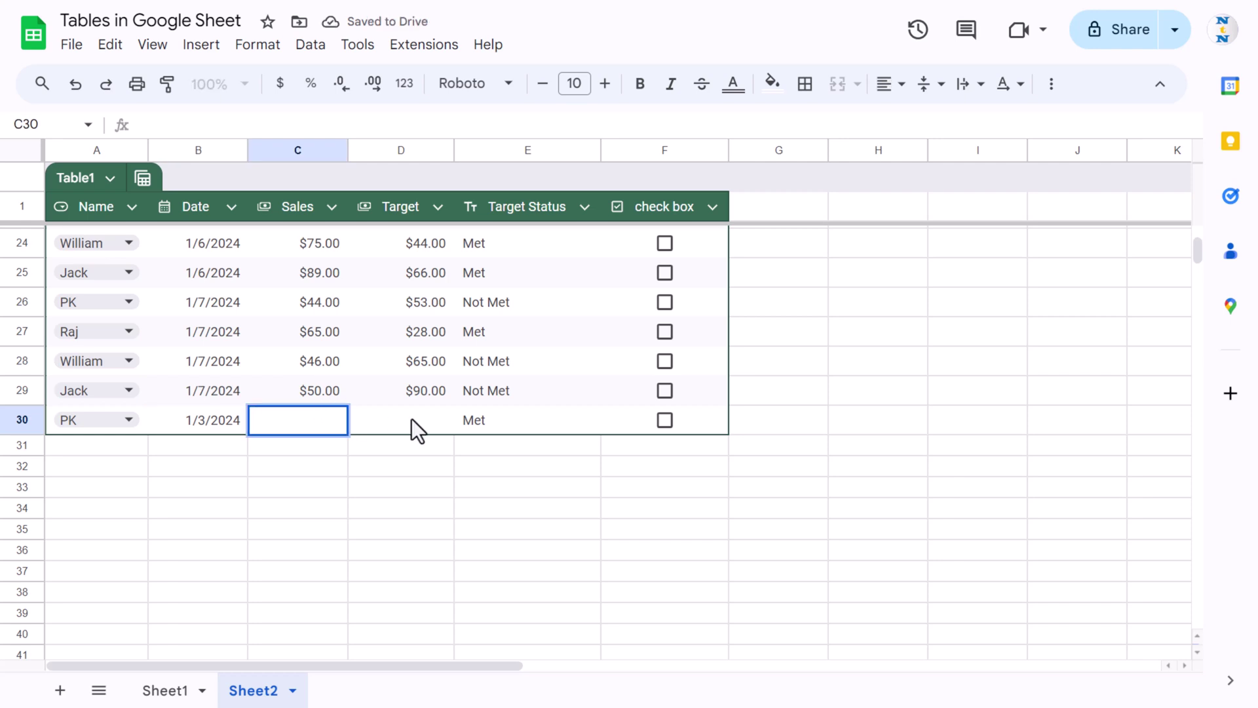
type("abcd")
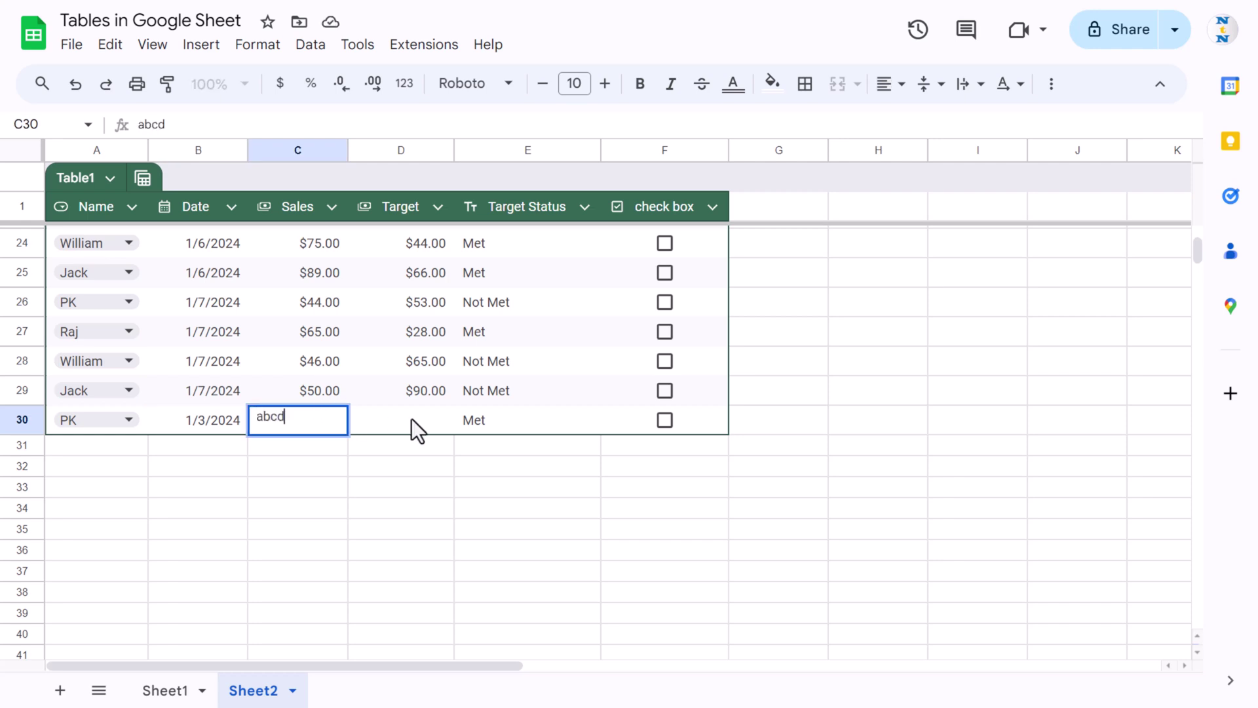
key("Return")
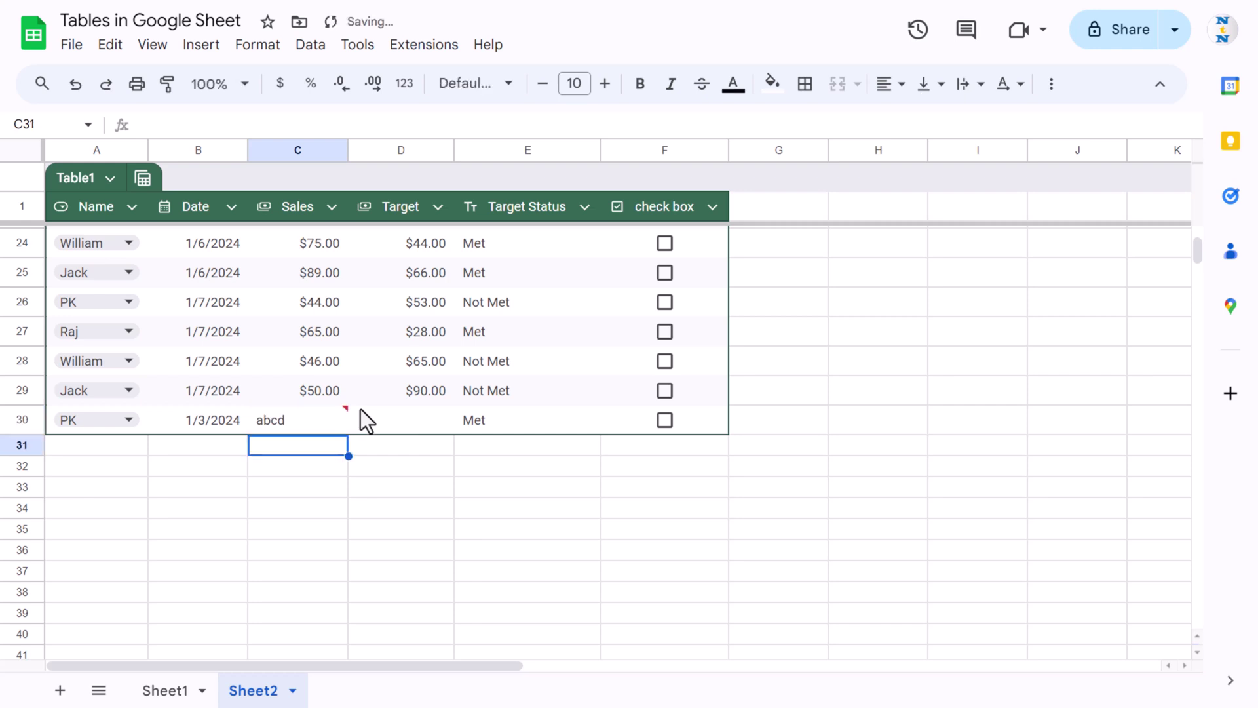
- Enter 40 as Sales in C30 and 90 as Target in D30
left_click(340, 412)
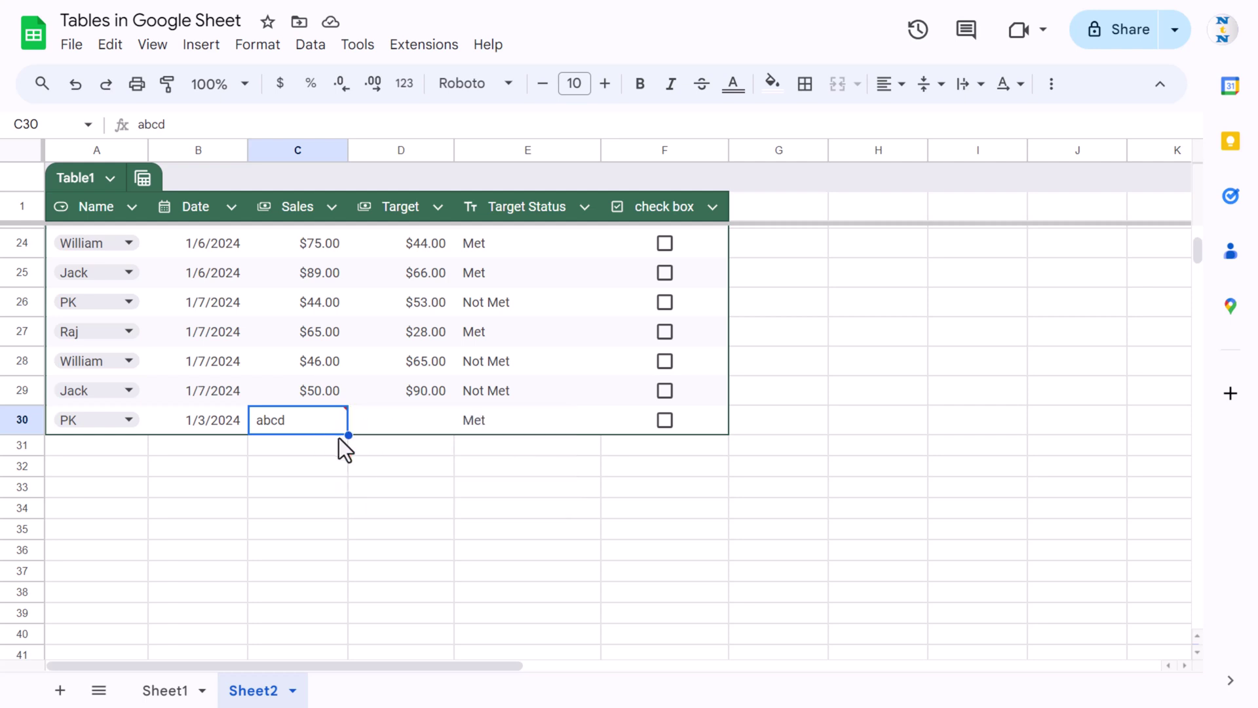
type("40")
key("Return")
key("Up")
key("Right")
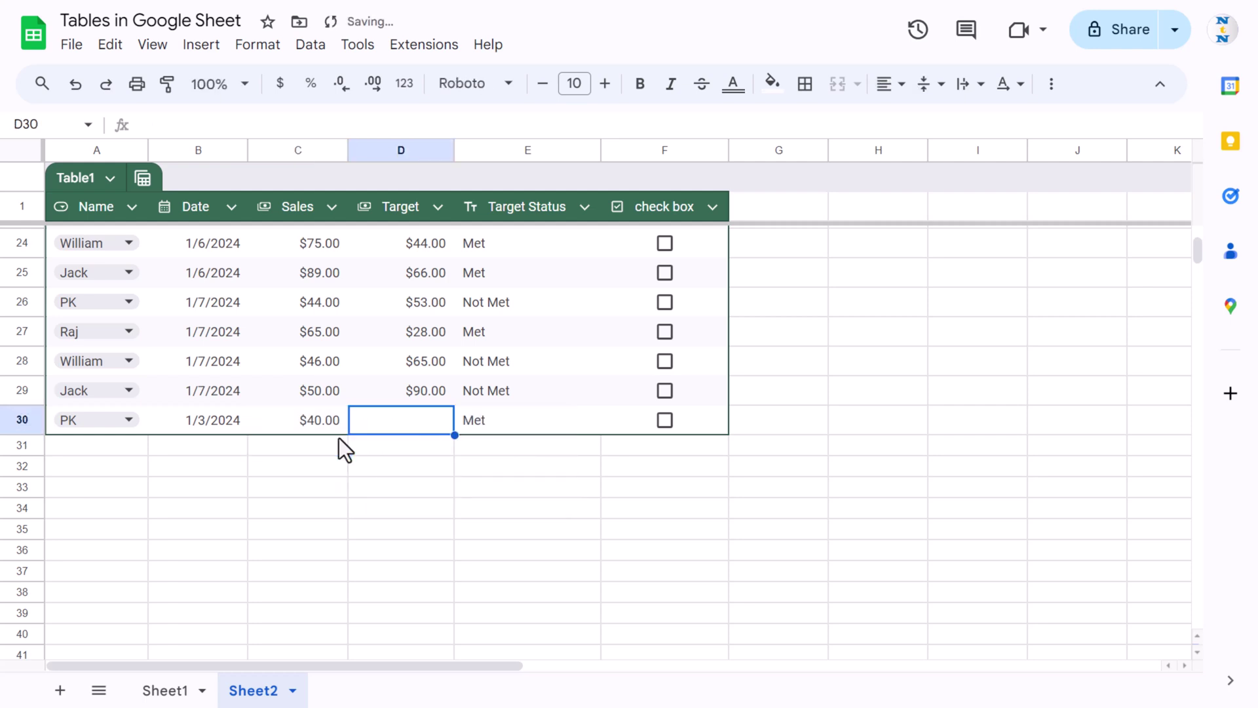
type("90")
key("Return")
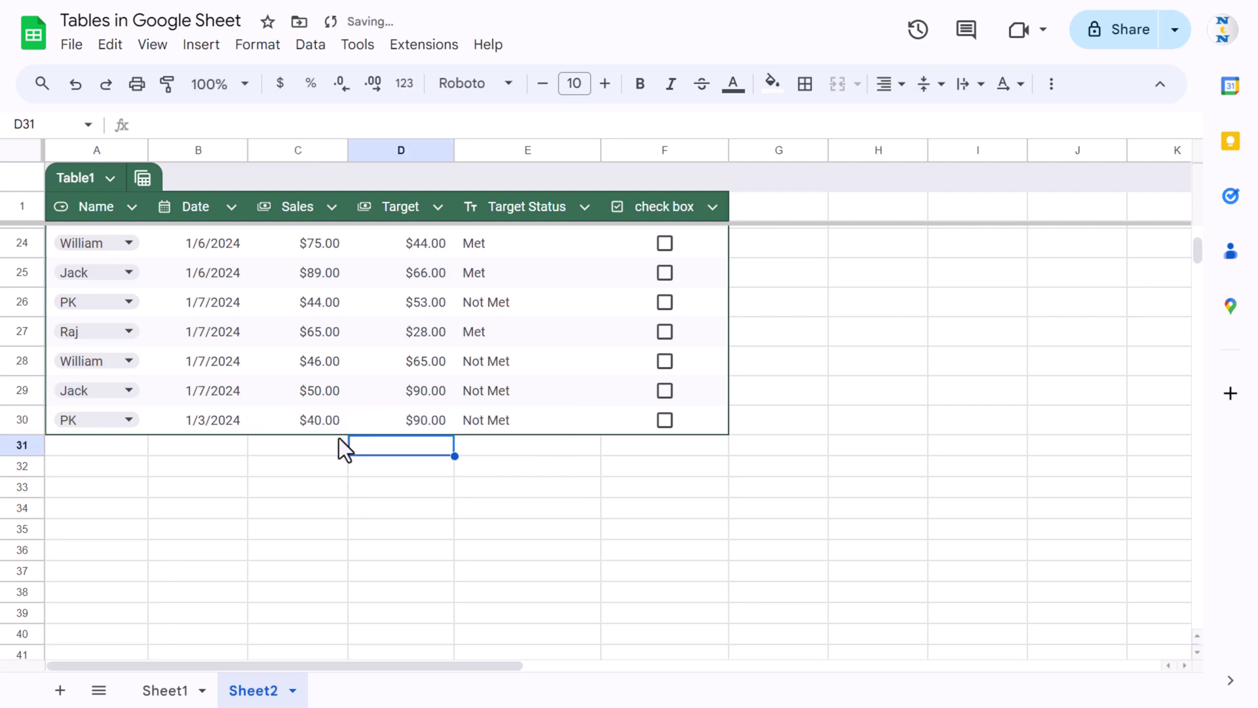
- Check the Target, Target Status formula and checkbox cells of row 30, and the Target Status formula in E28
left_click(433, 418)
left_click(533, 420)
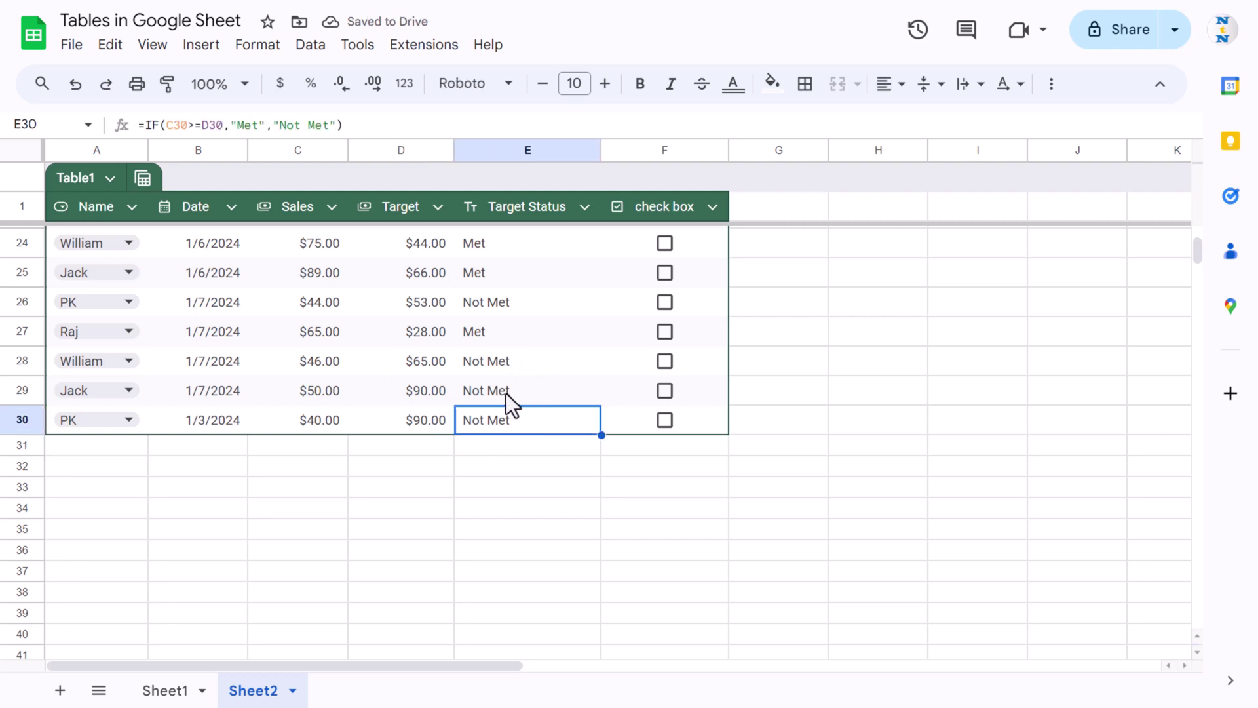
left_click(707, 406)
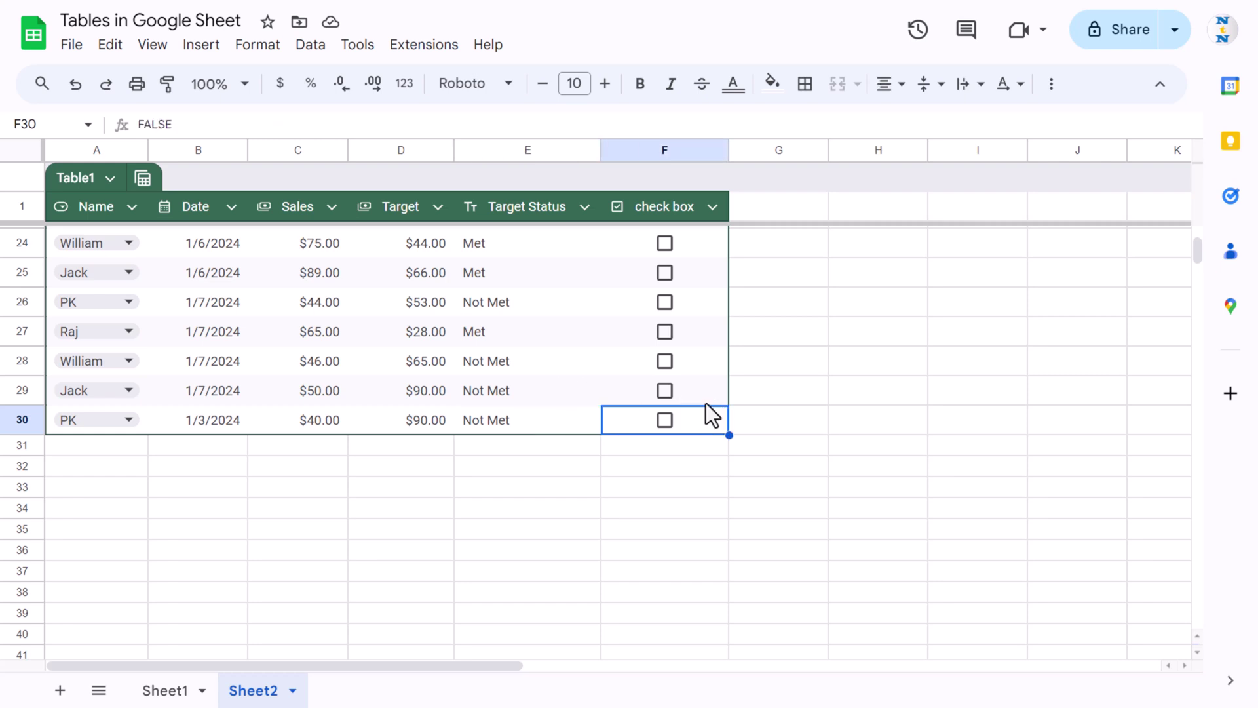
left_click(549, 364)
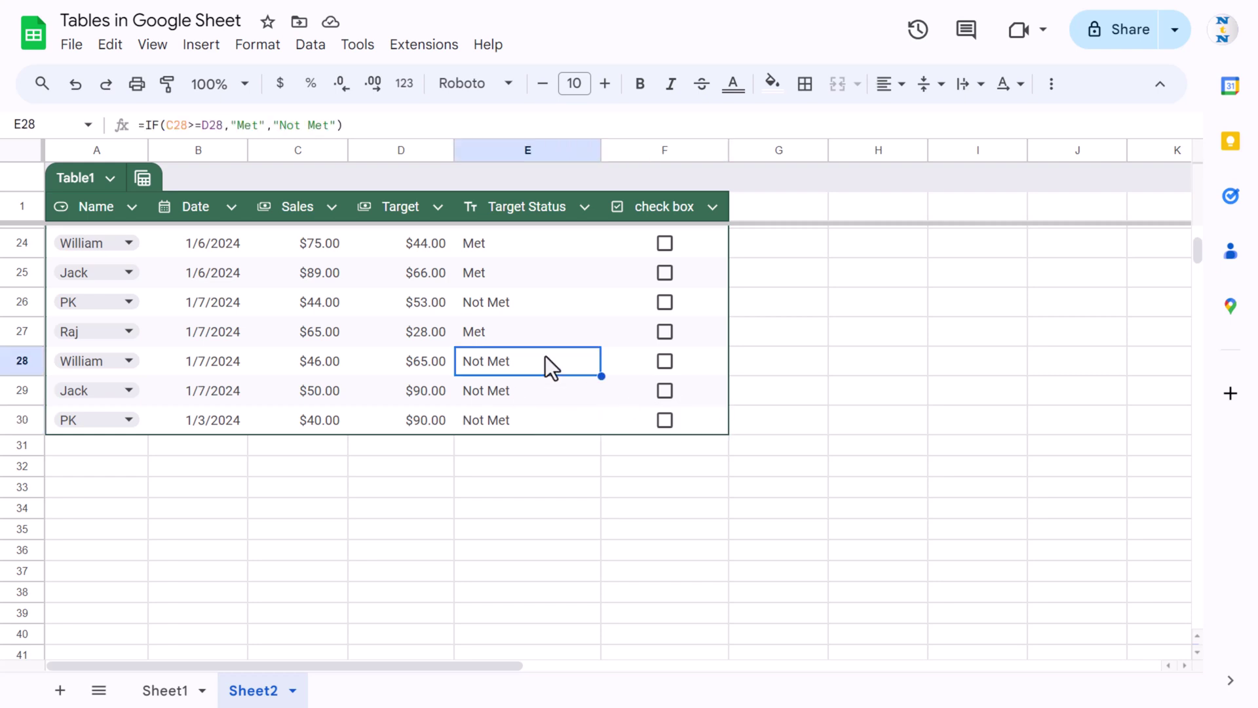
key("ctrl+z")
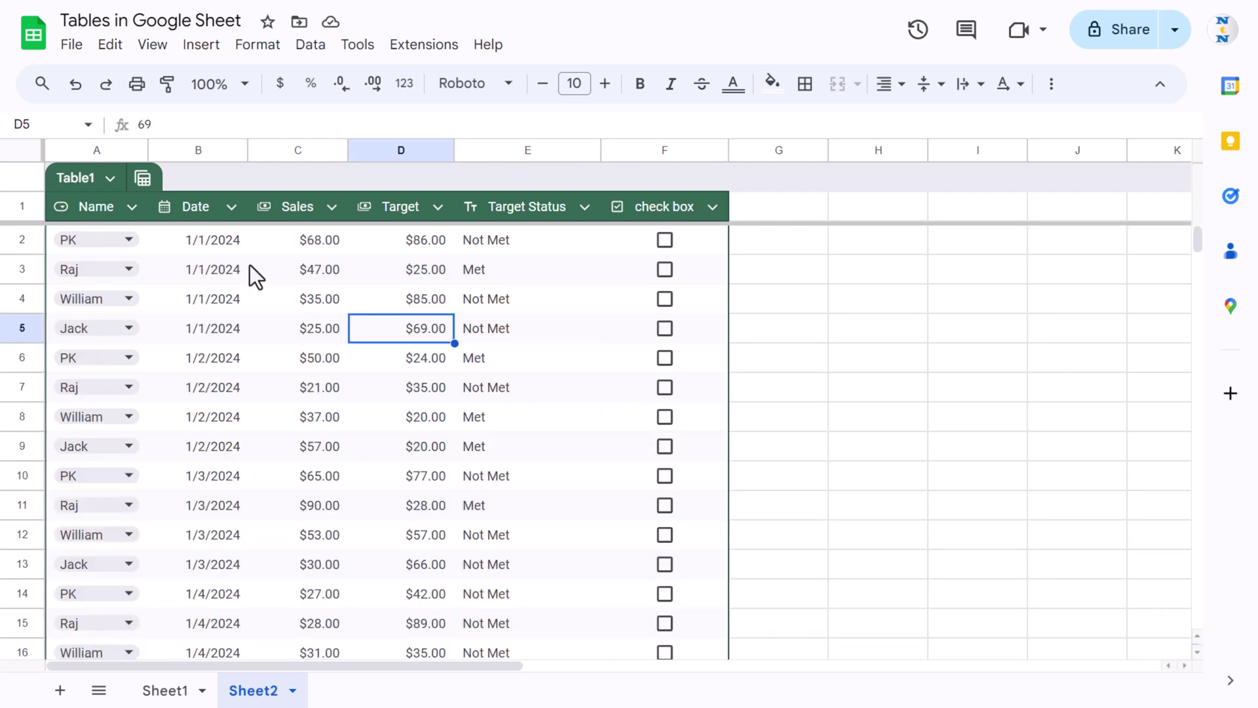
left_click(244, 244)
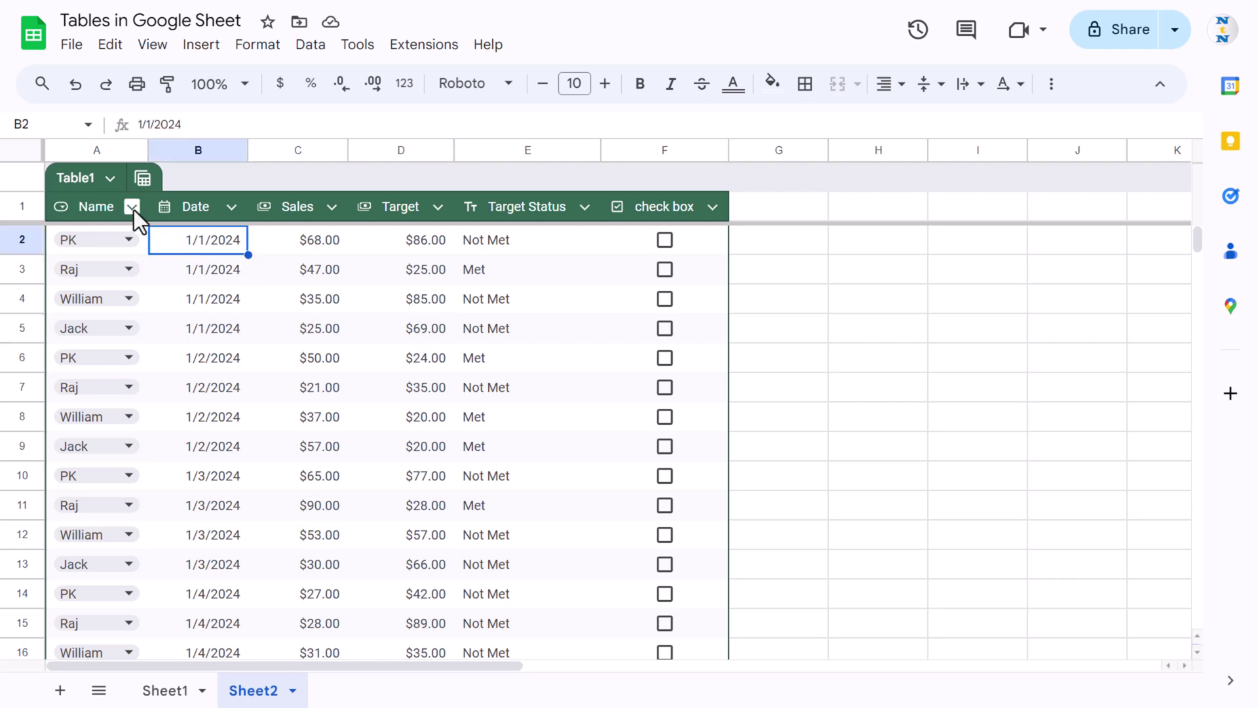
key("ctrl+z")
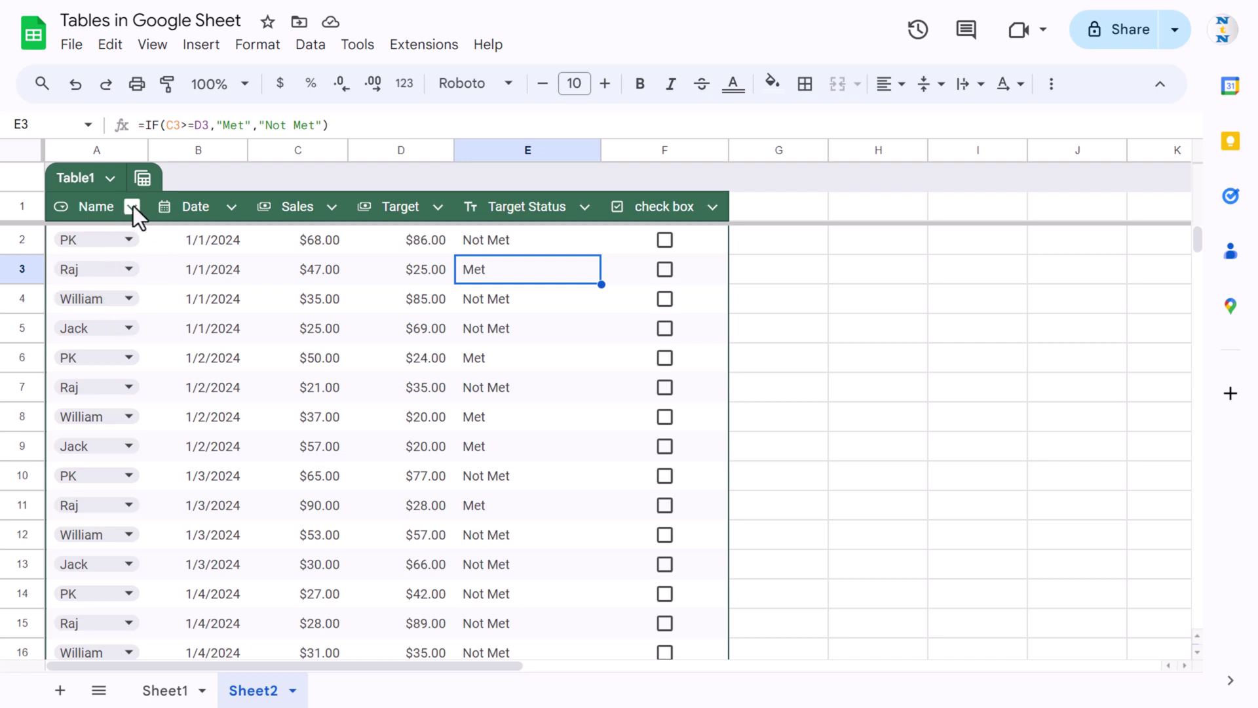
left_click(132, 206)
mouse_move(317, 256)
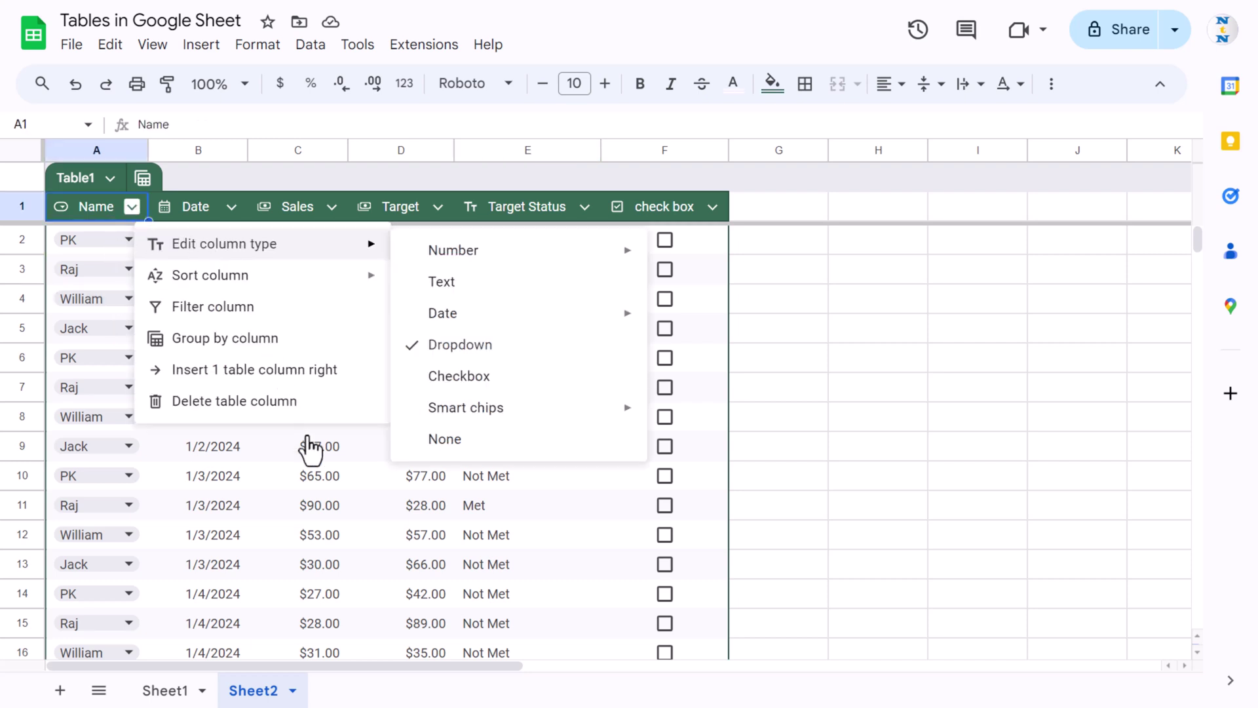
left_click(311, 475)
- Group the table's rows by the Name column
left_click(135, 209)
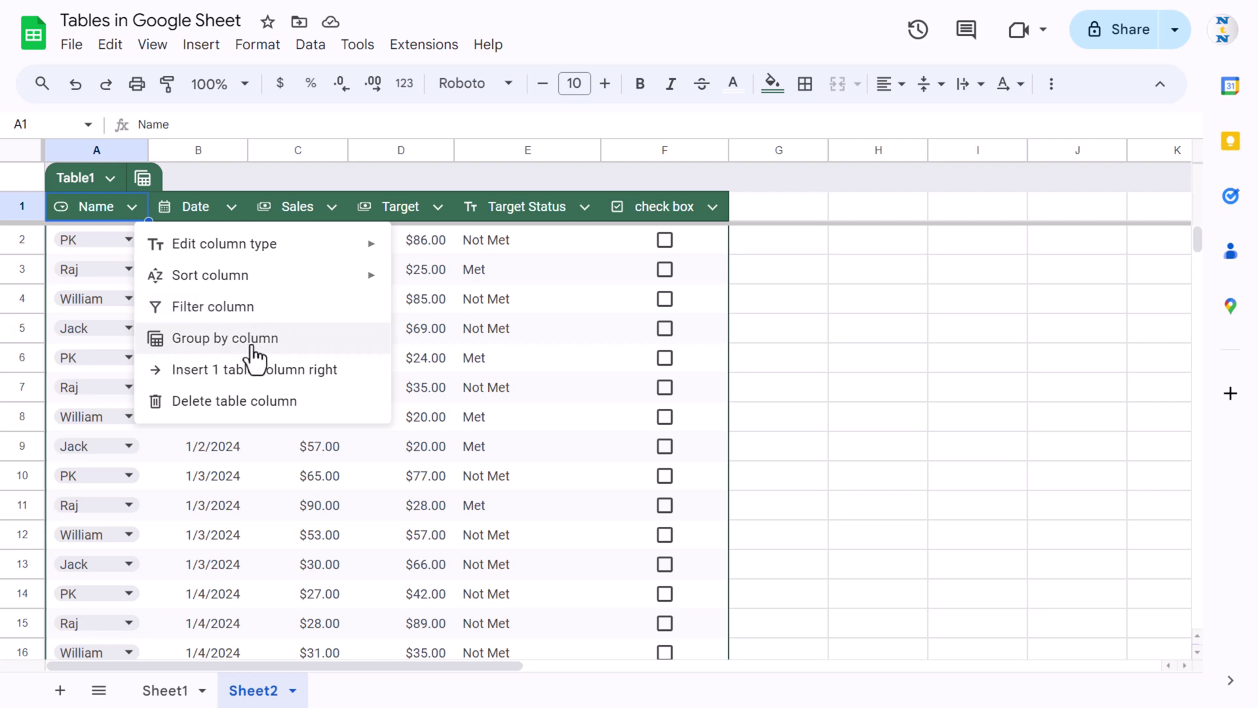
left_click(253, 344)
left_click(237, 331)
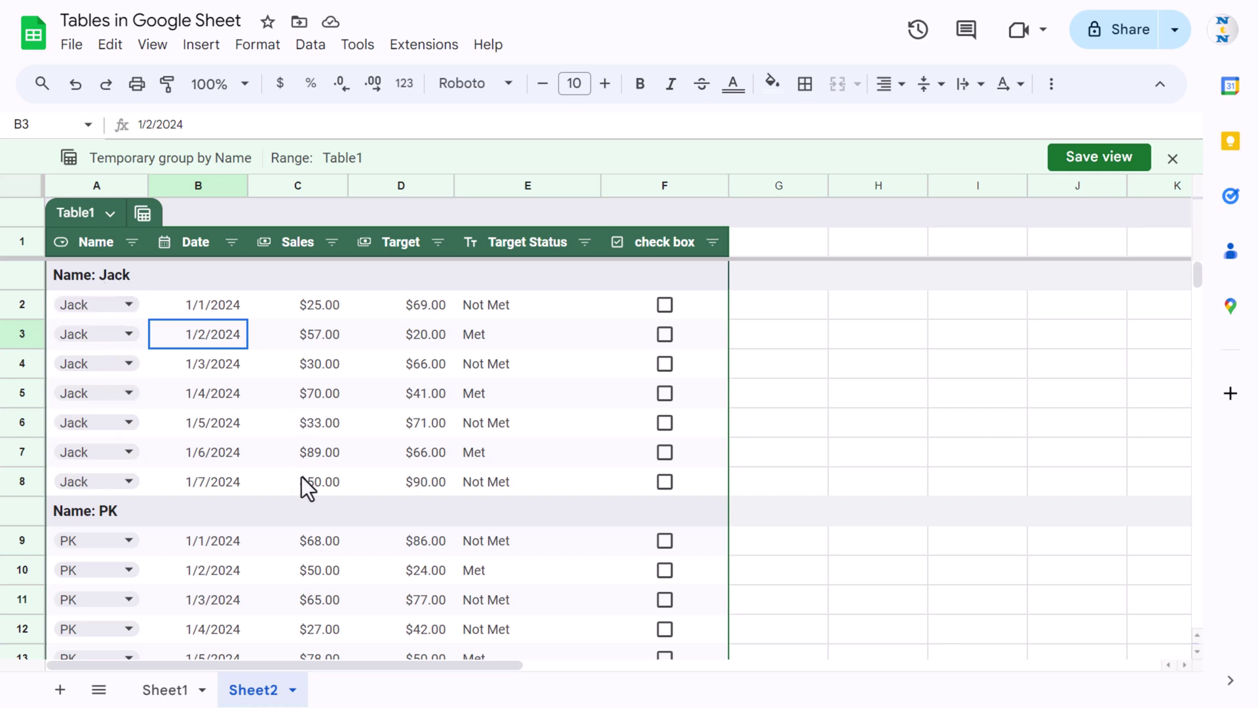
- Look through the grouped view from the first salesperson's group to the last and return to the first
scroll(308, 468, "down", 3)
left_click(246, 399)
scroll(247, 403, "down", 5)
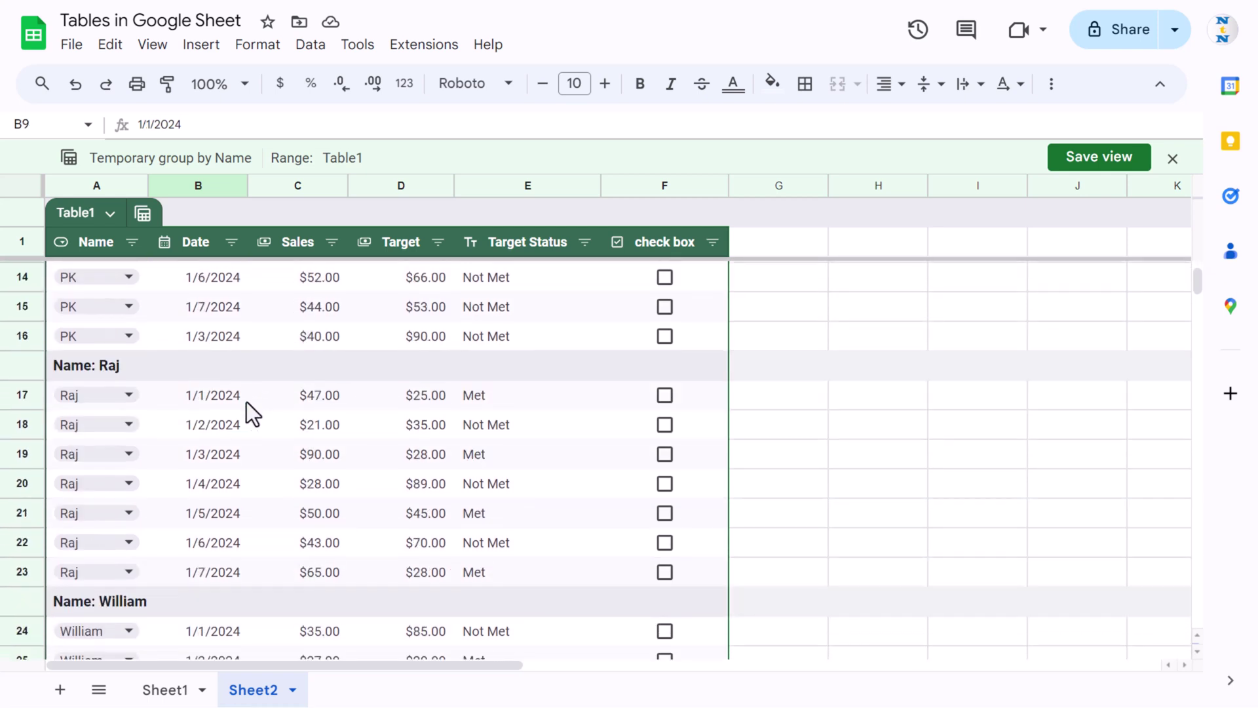
left_click(217, 407)
scroll(217, 411, "down", 3)
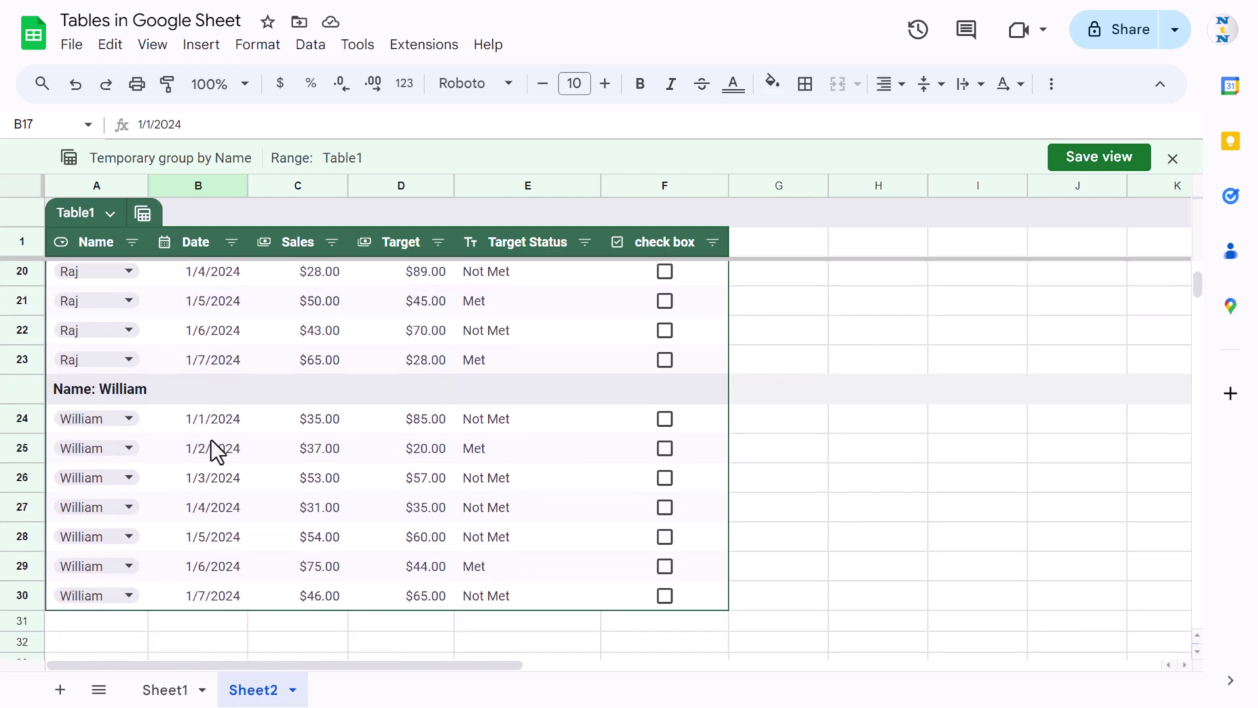
left_click(211, 441)
scroll(305, 435, "up", 8)
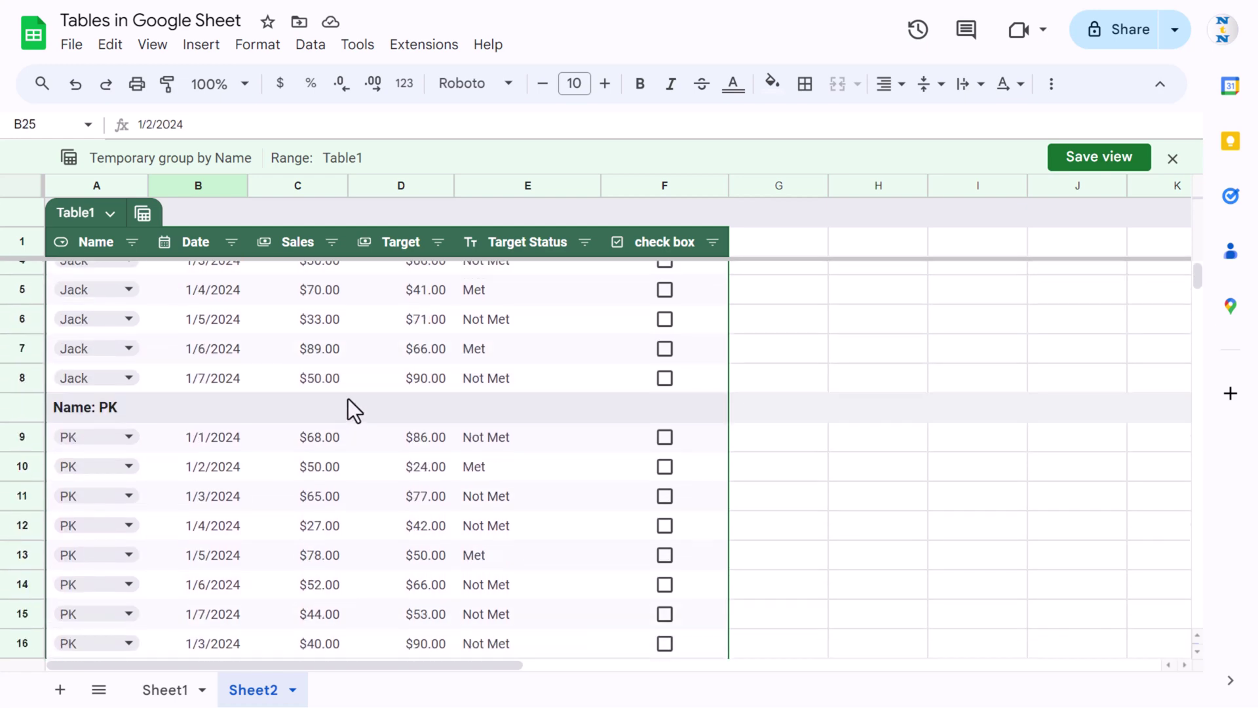
scroll(348, 399, "up", 2)
left_click(401, 371)
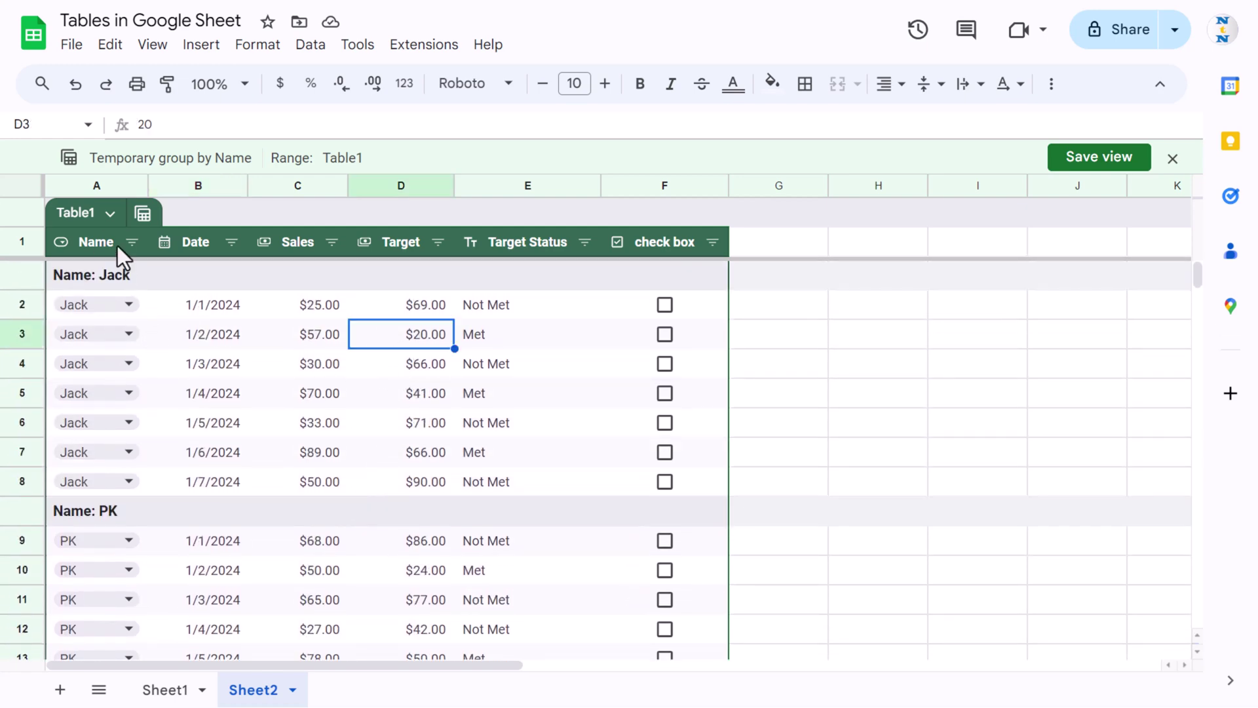
- Rename the table as Sales_Data
left_click(69, 213)
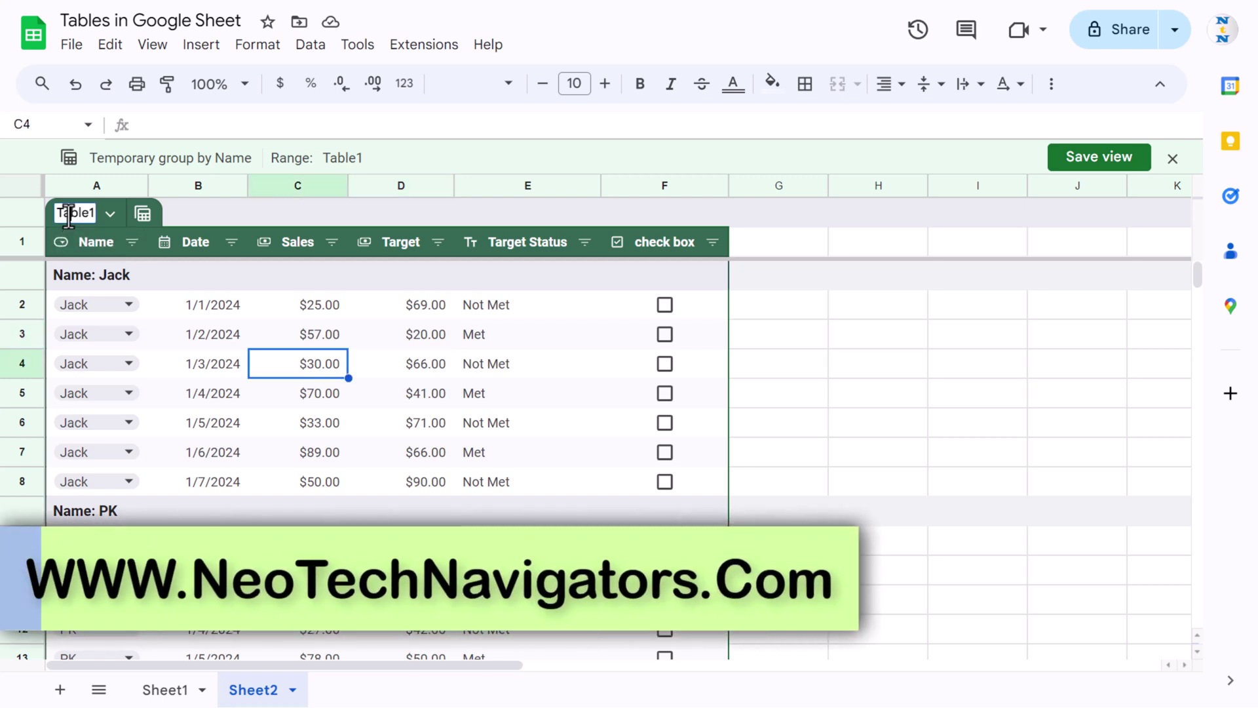
key("ctrl+a")
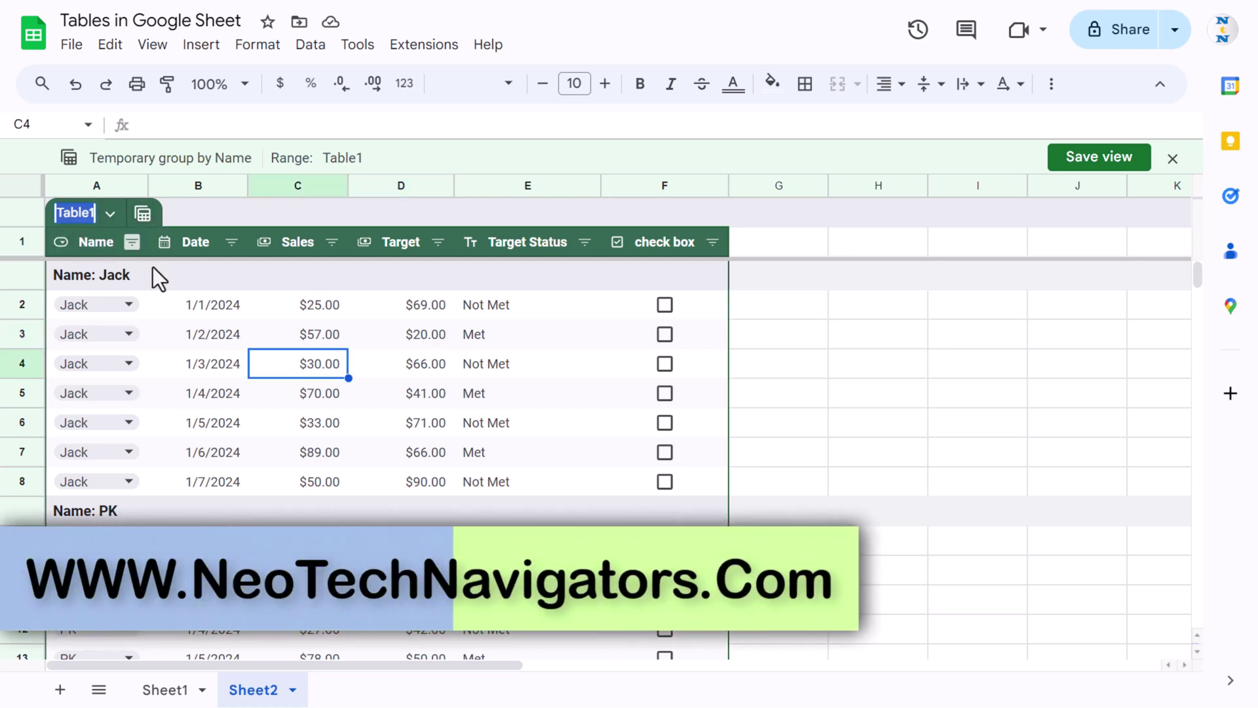
type("Sales_Data")
key("Return")
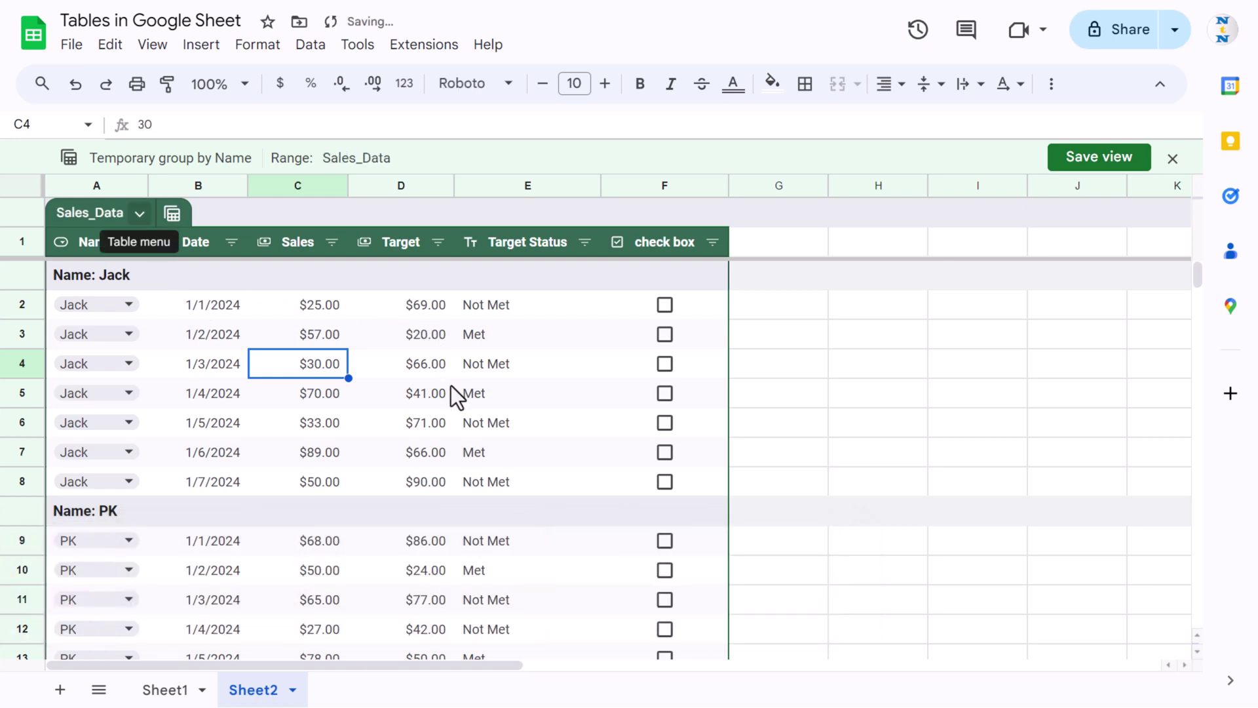
key("Up")
key("Right")
key("Right")
left_click(266, 333)
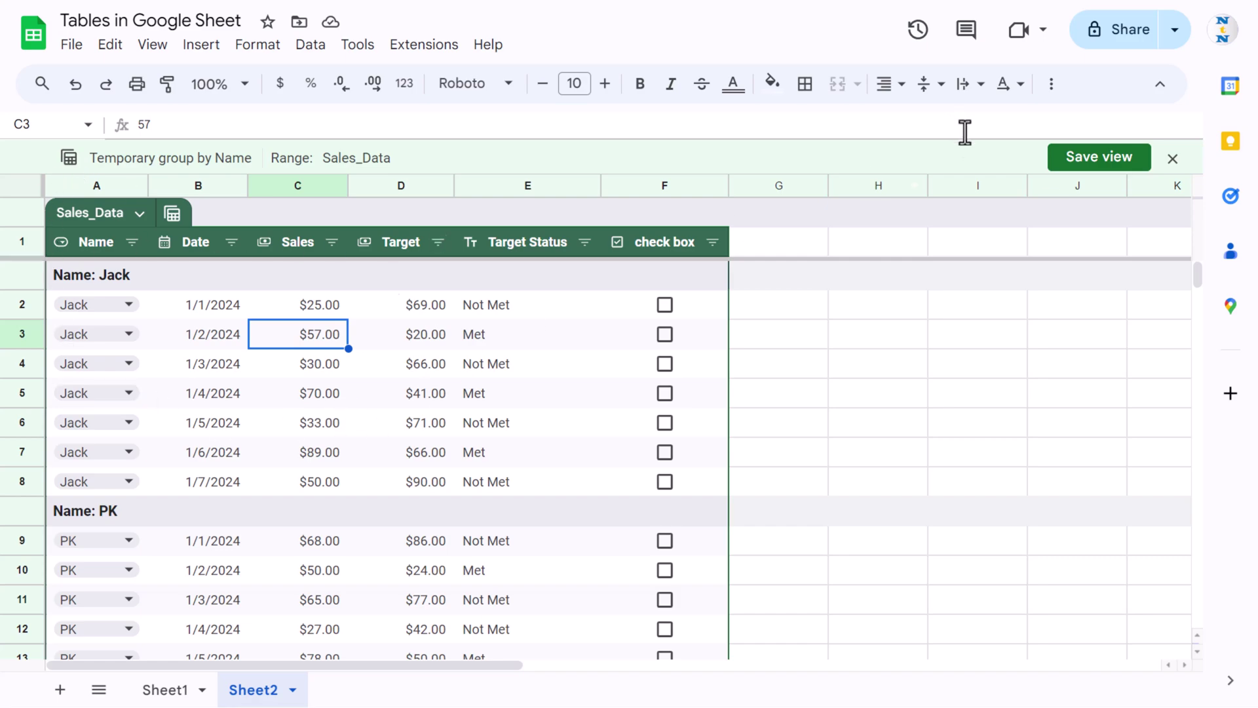
- Save the temporary grouping as a view named "Group by Name"
left_click(1086, 163)
left_click(622, 345)
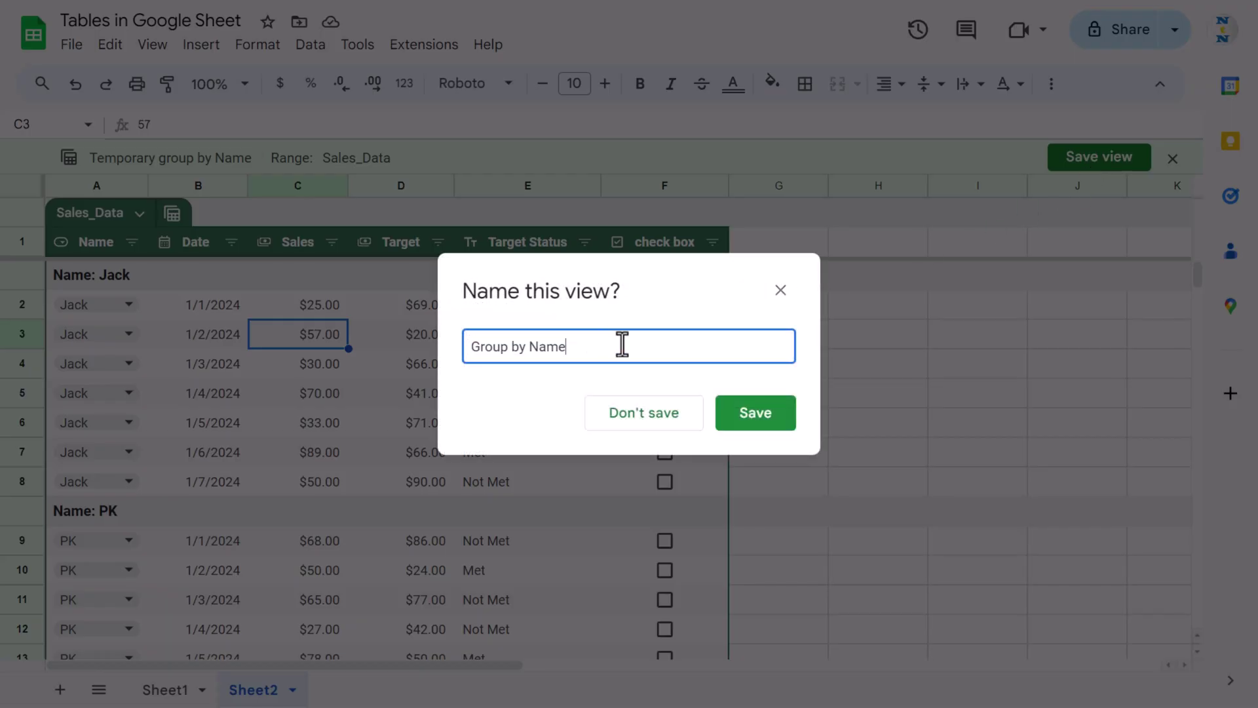
left_click_drag(622, 345, 453, 354)
left_click(651, 344)
left_click(725, 413)
left_click(524, 363)
- Exit the "Group by Name" view to return to the ungrouped Sales_Data table
left_click(173, 217)
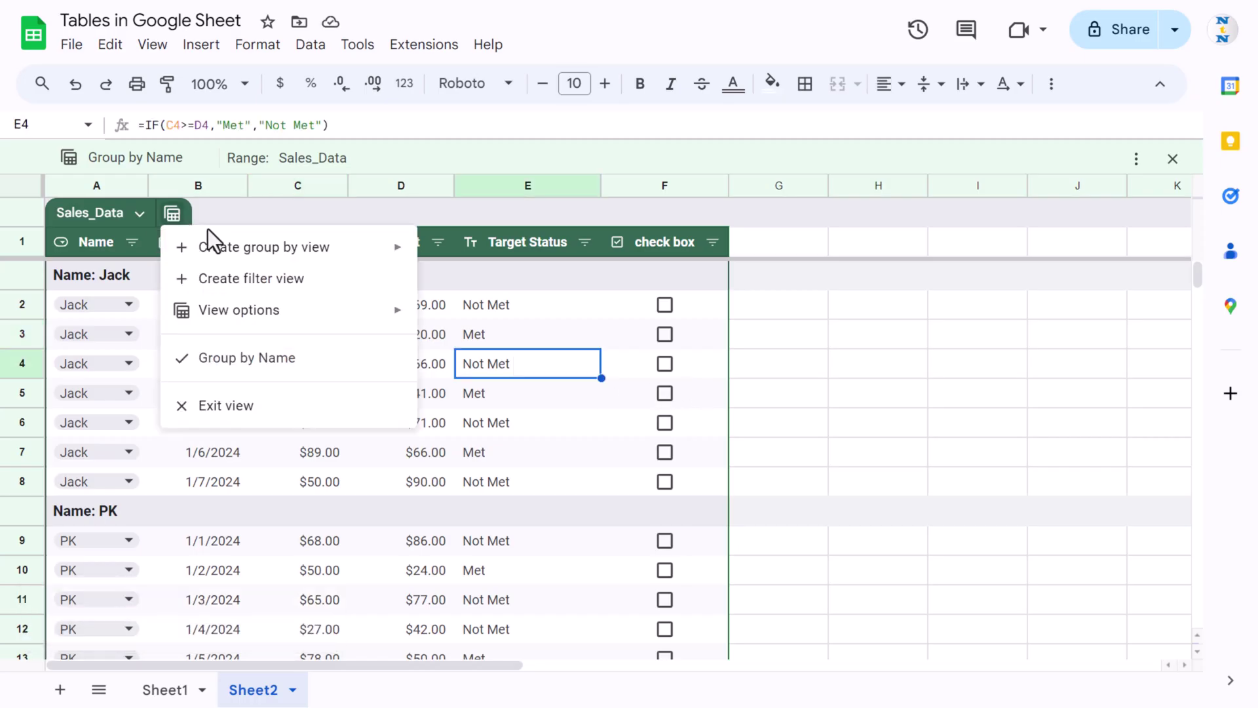
left_click(224, 407)
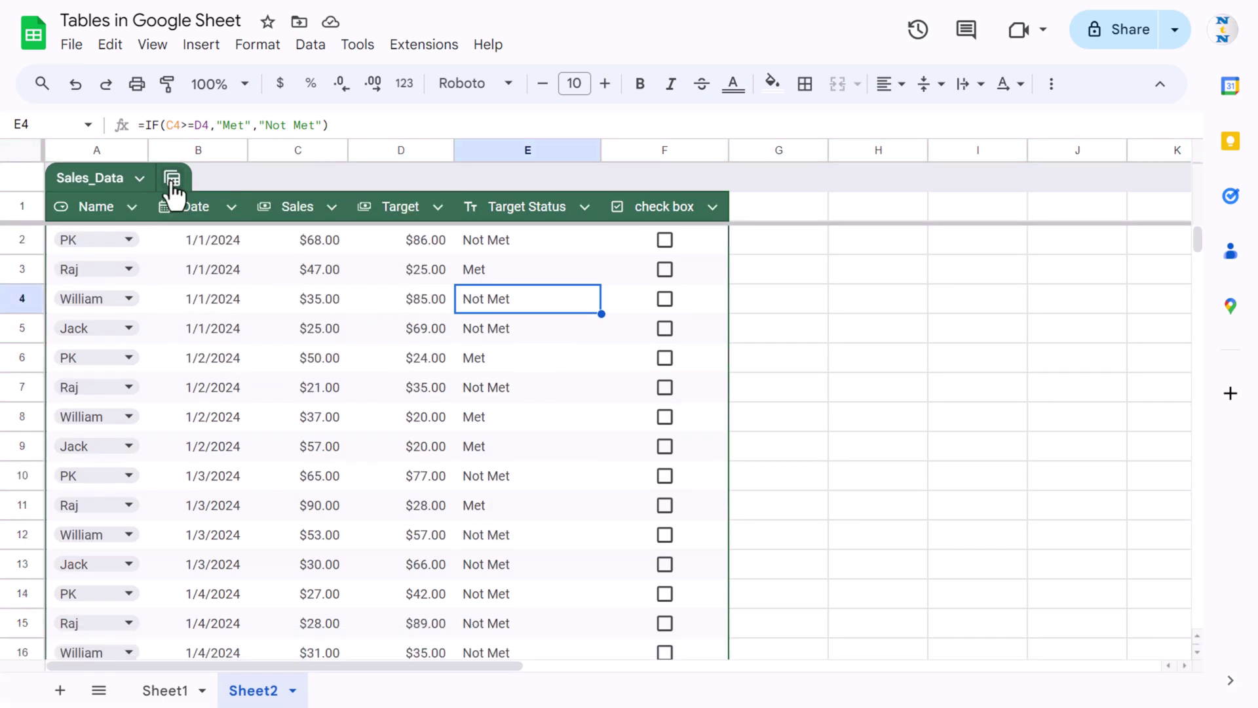
- Reopen the saved "Group by Name" view to check it and exit back to the full table
left_click(173, 181)
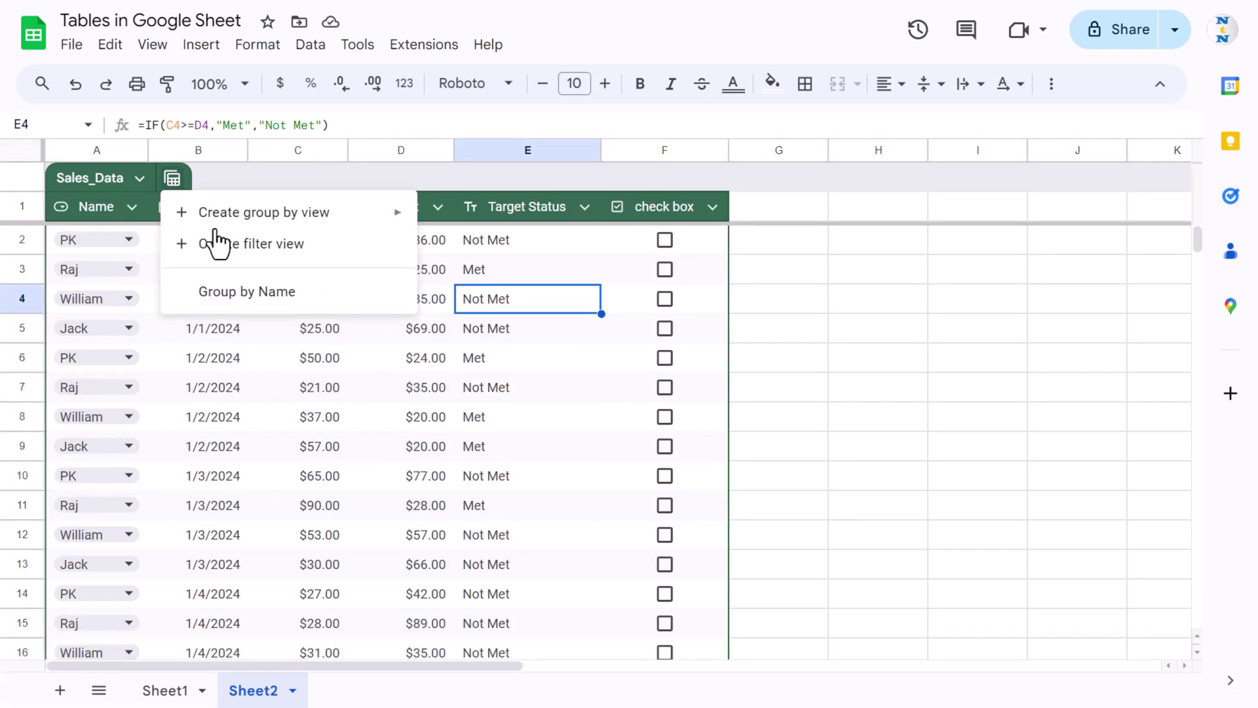
left_click(308, 293)
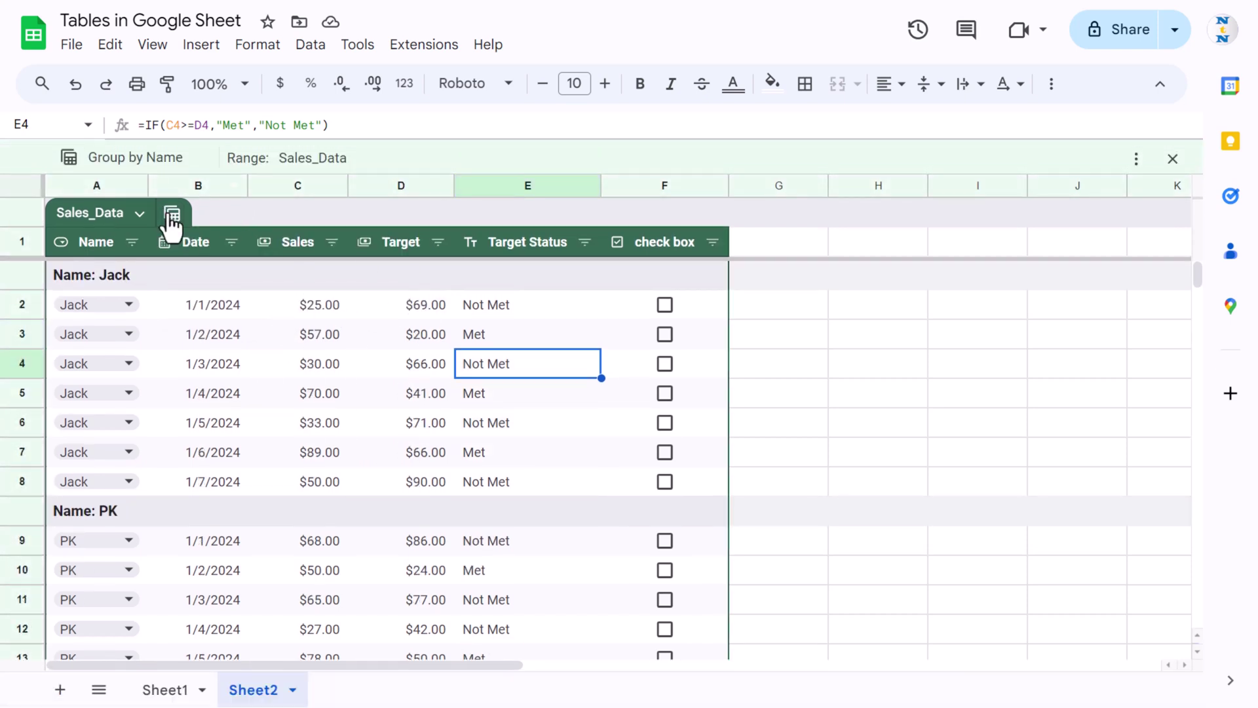
left_click(172, 214)
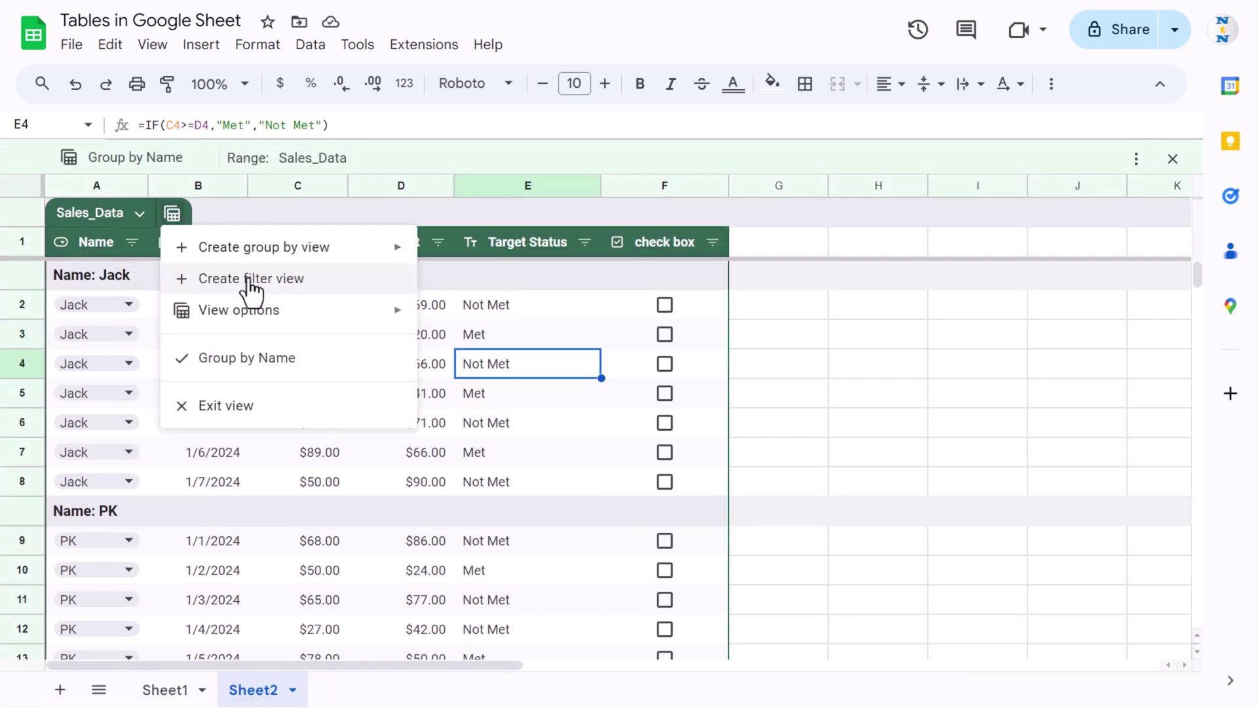
left_click(250, 405)
- Create a filter view of the Sales_Data table that shows only the PK rows in the Name column
left_click(172, 178)
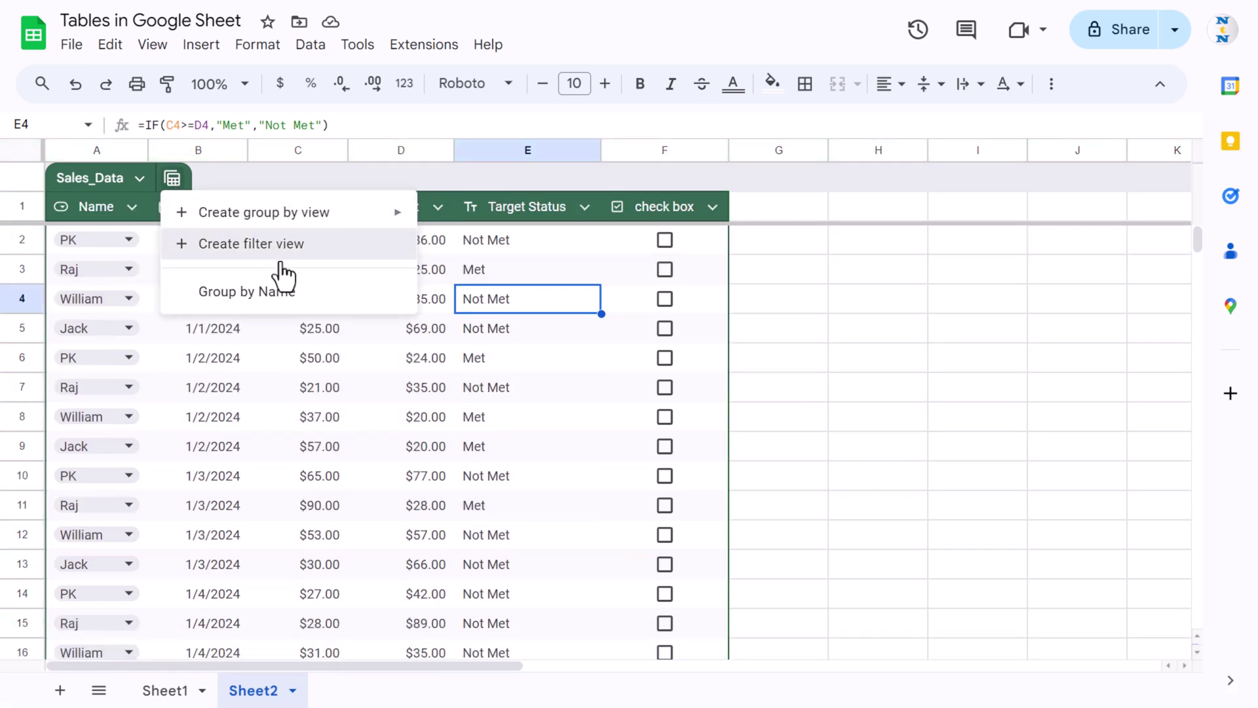
left_click(285, 244)
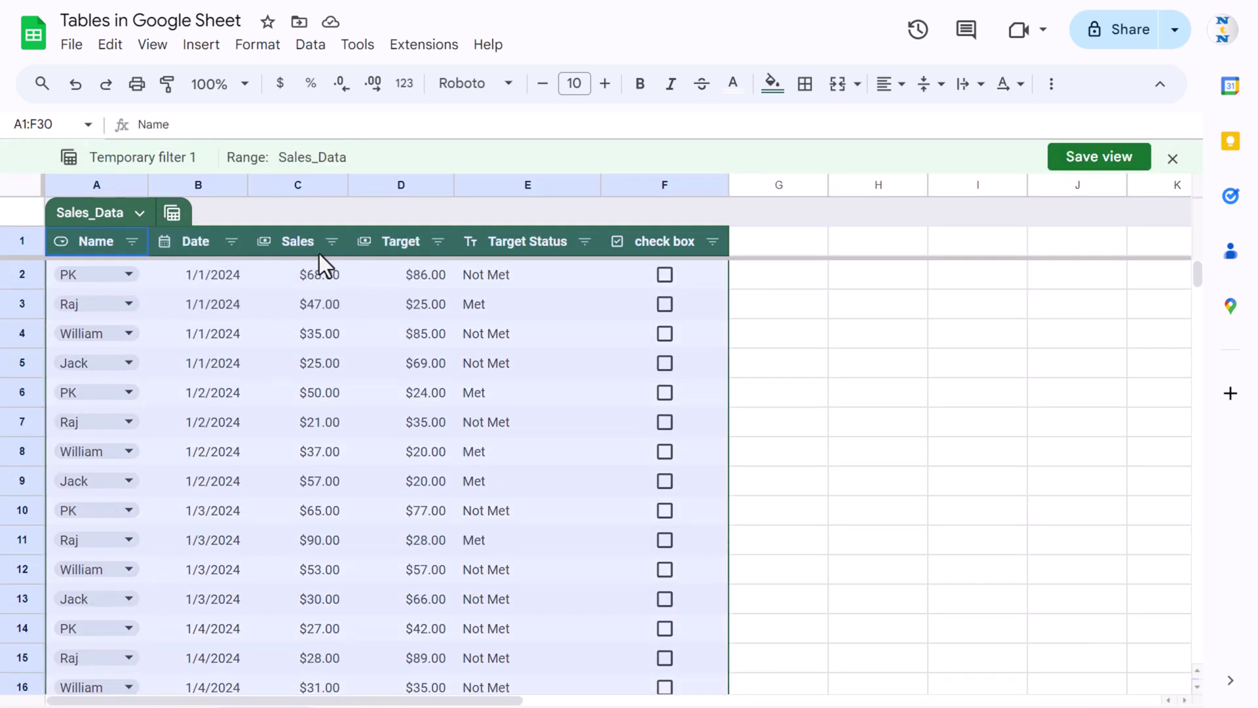
left_click(133, 242)
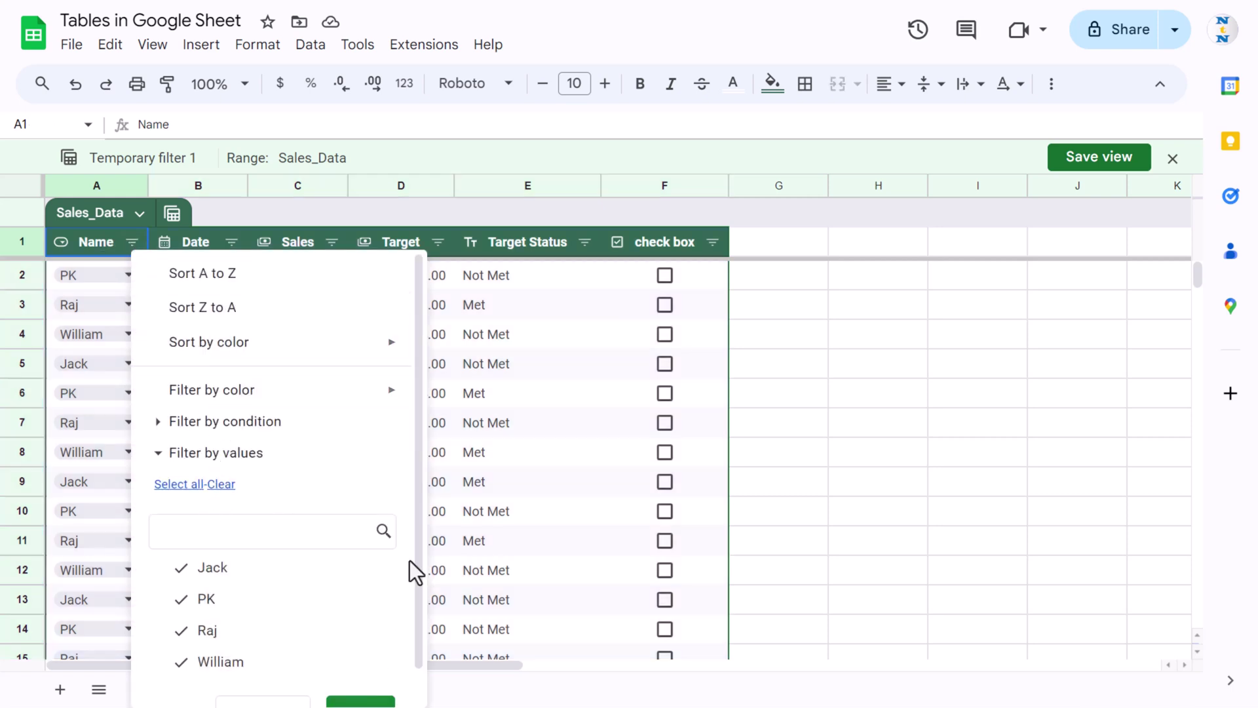
scroll(421, 515, "down", 1)
left_click(222, 449)
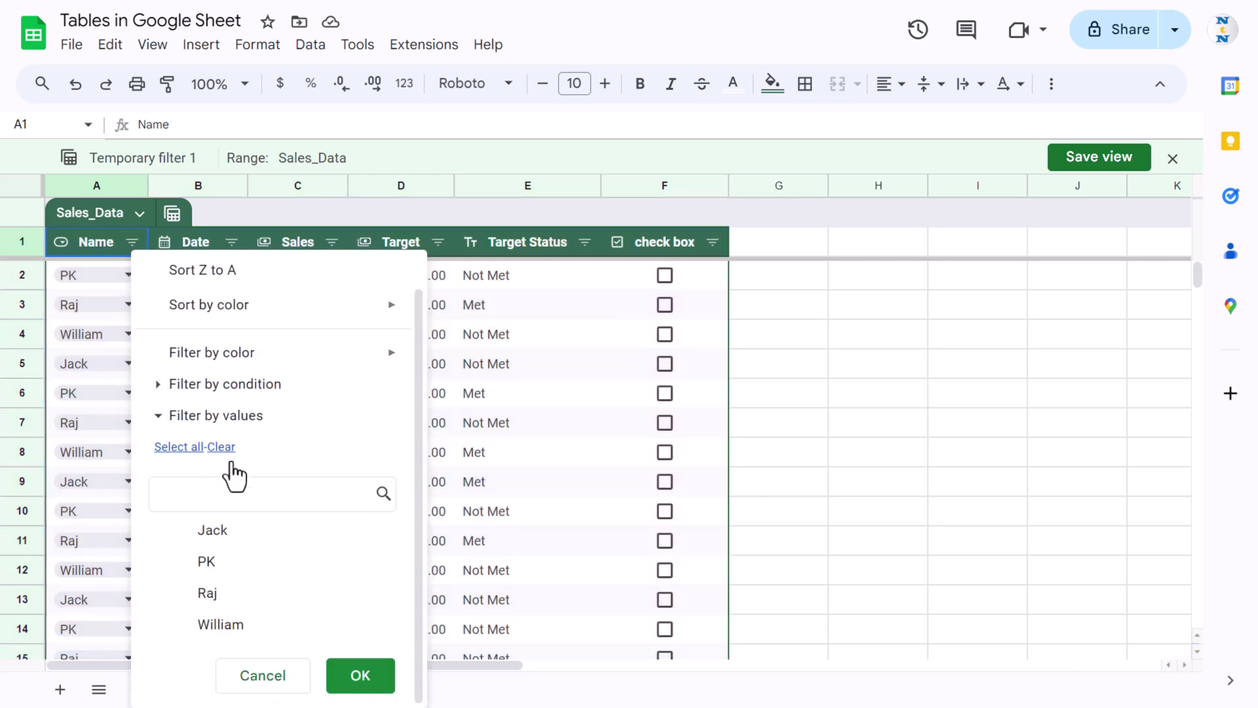
left_click(202, 562)
left_click(358, 678)
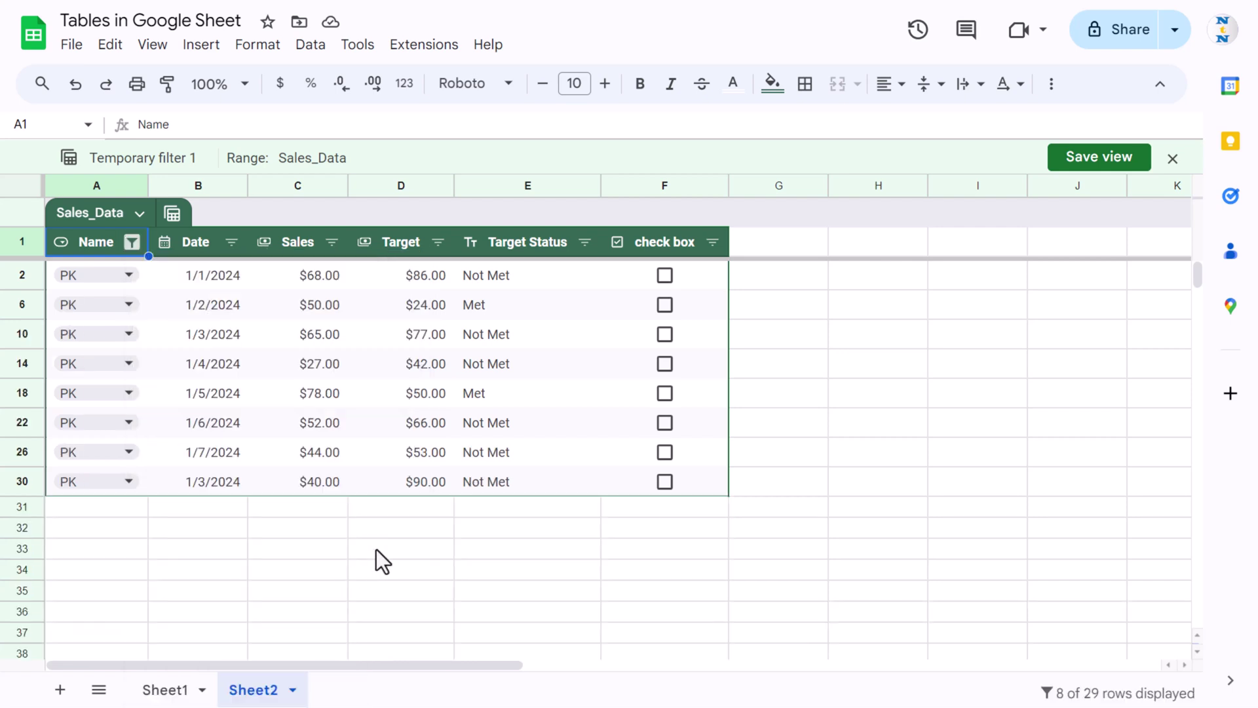
- Sort the filtered rows by Sales from A to Z and save the view as "Sales of PK"
left_click(331, 242)
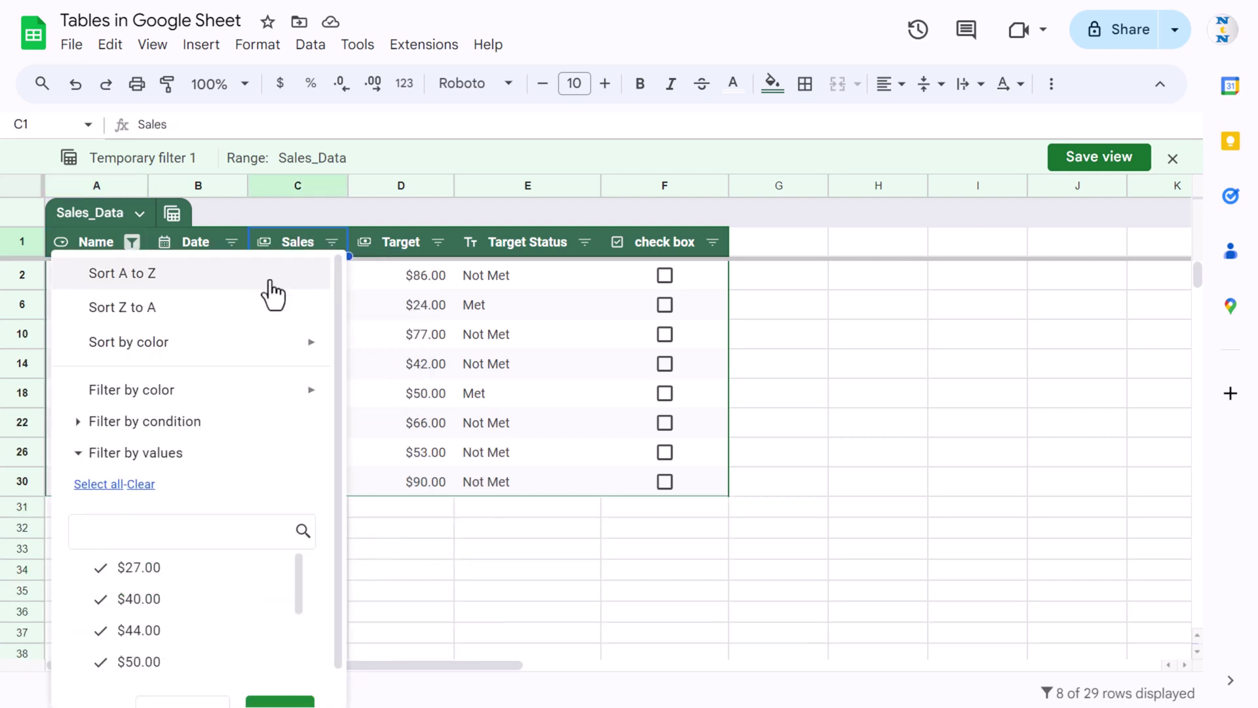
left_click(227, 278)
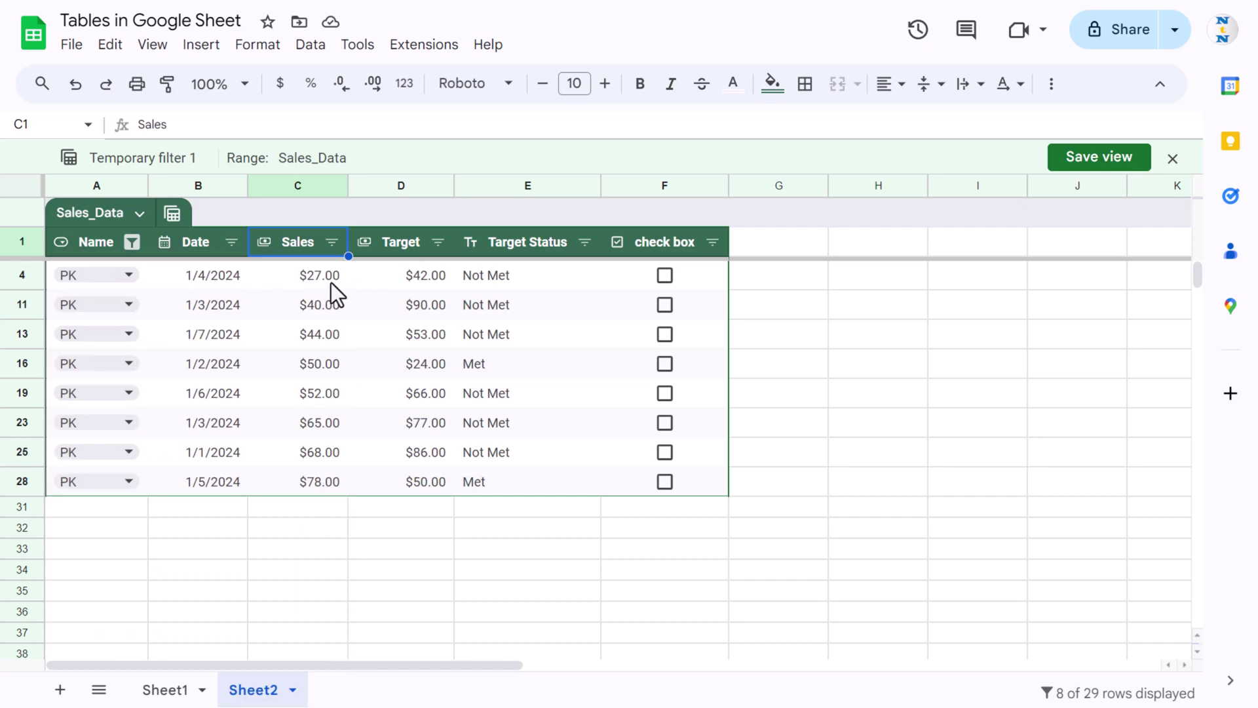
left_click(1093, 169)
type("Sales of PK")
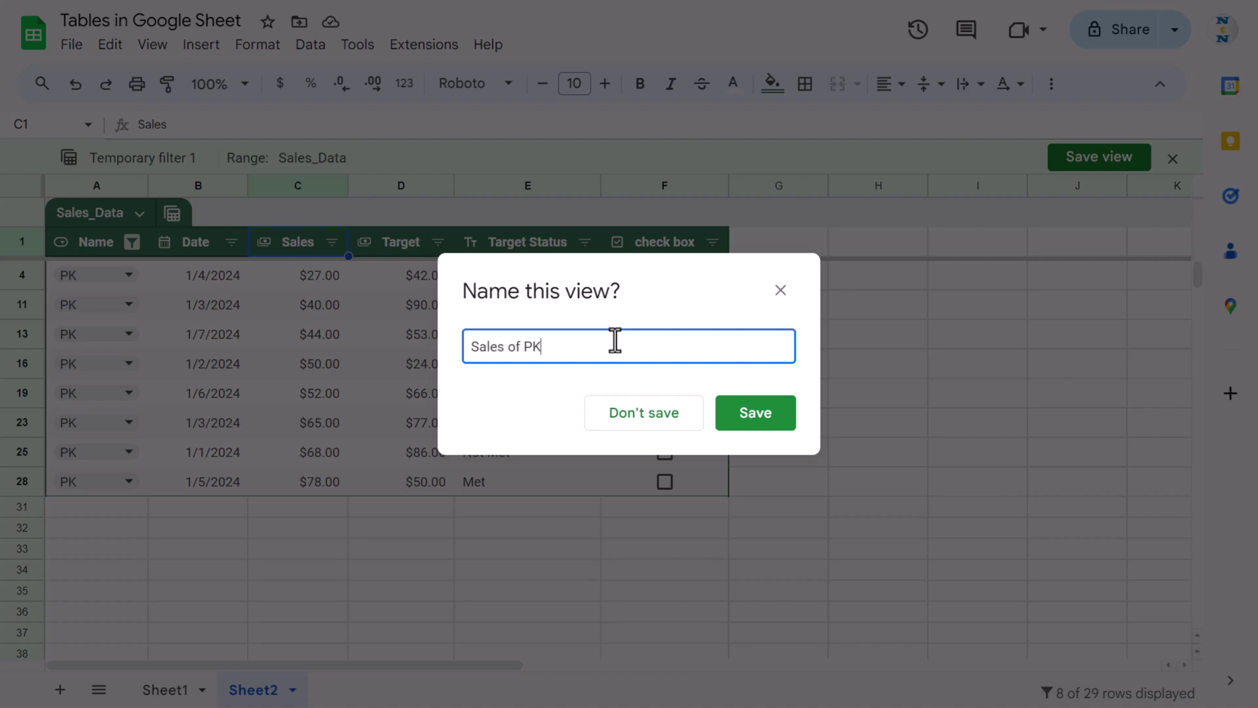
left_click(770, 426)
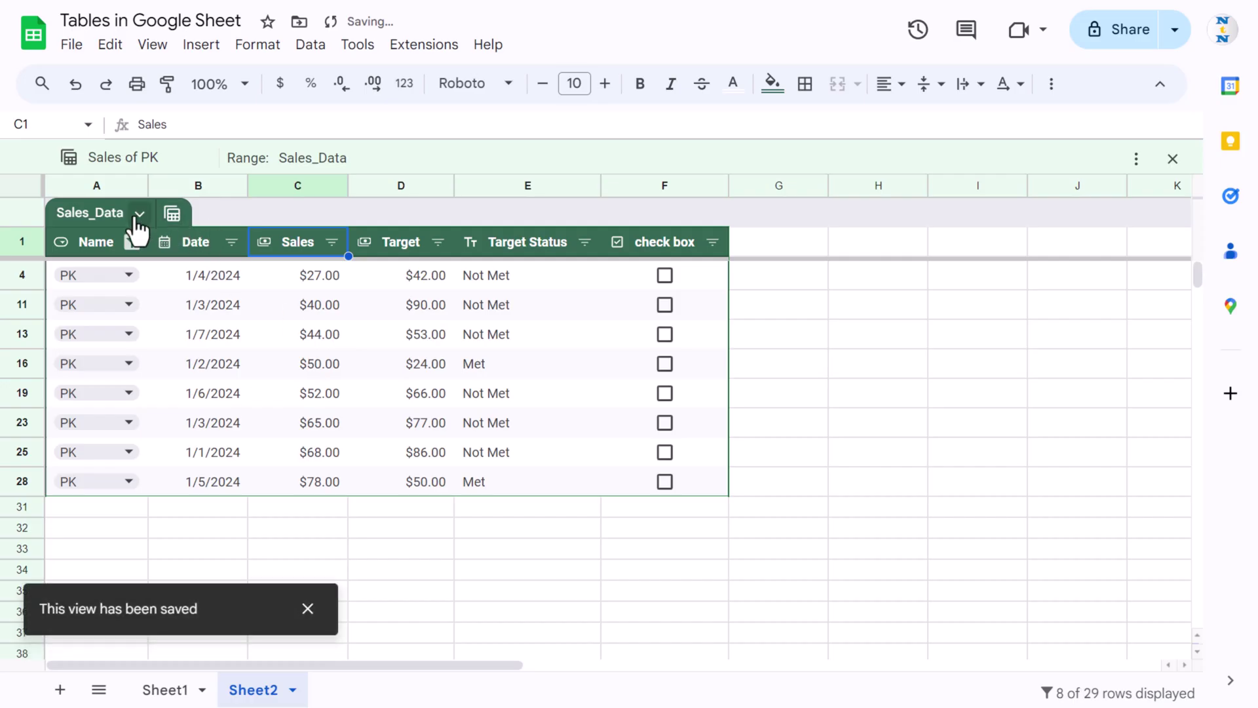
- Exit the "Sales of PK" view to return to the unfiltered table
left_click(172, 213)
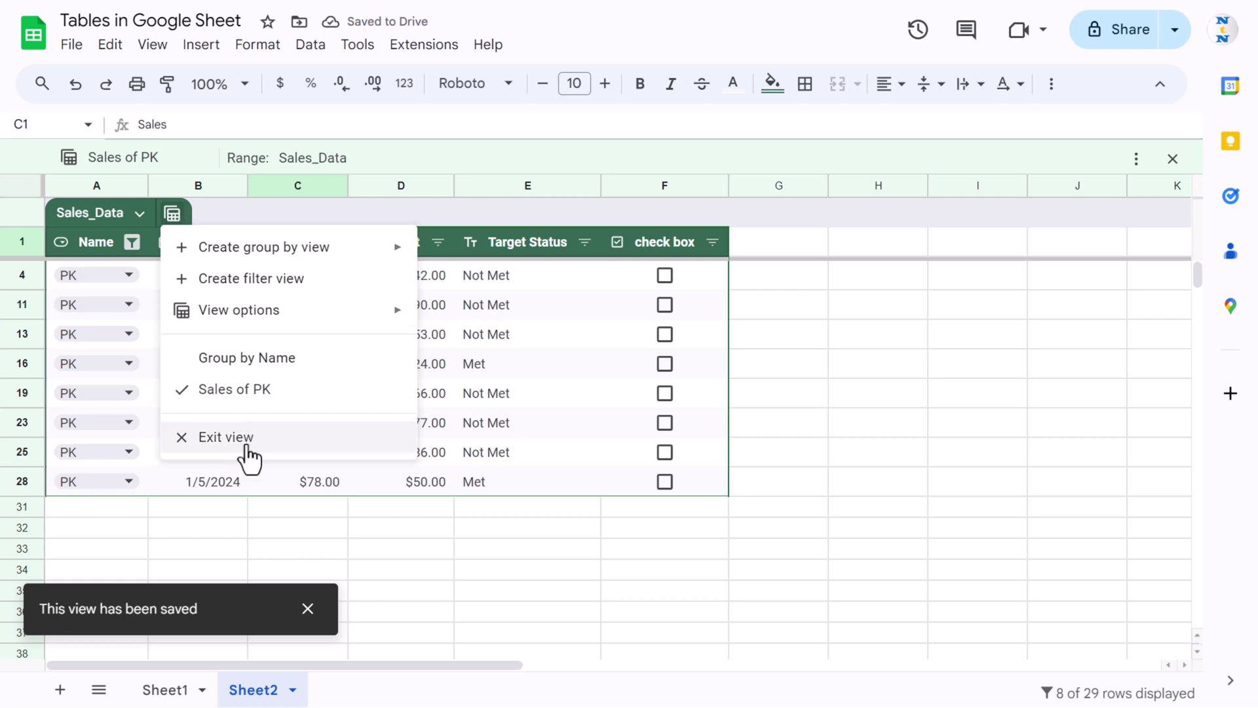
left_click(338, 433)
left_click(448, 270)
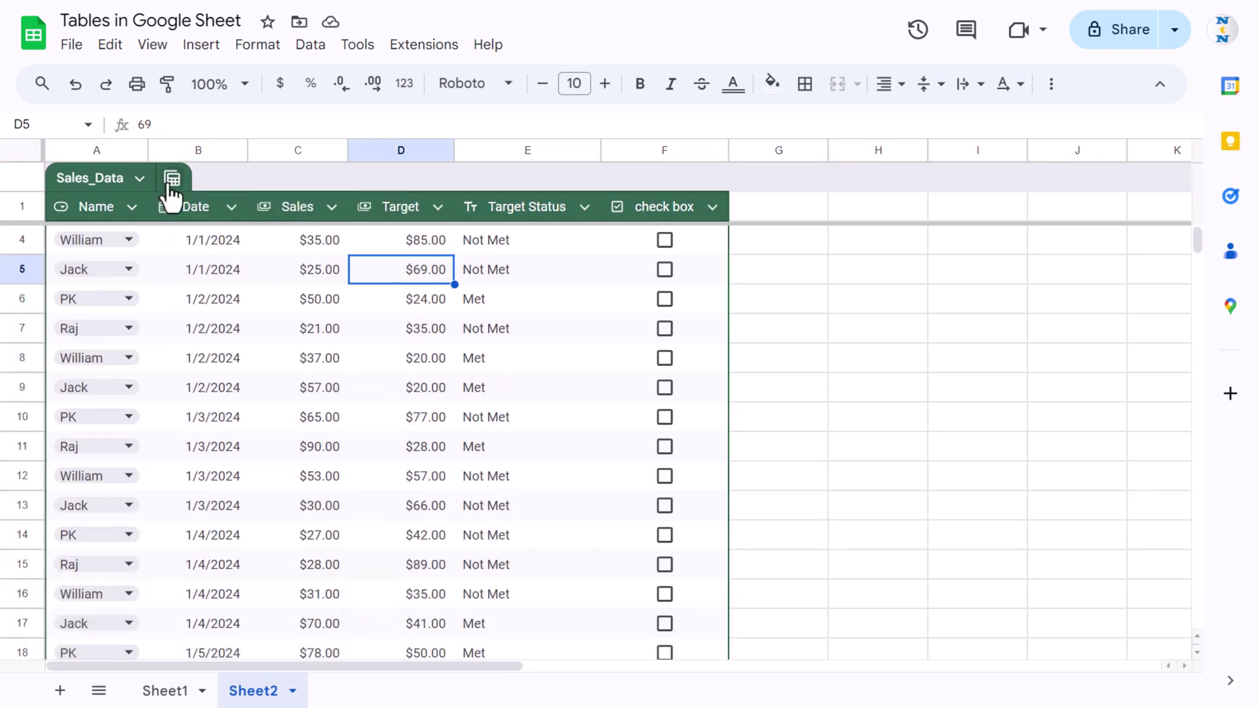
- Reopen the saved "Sales of PK" view to check it and exit back to the full table
left_click(170, 186)
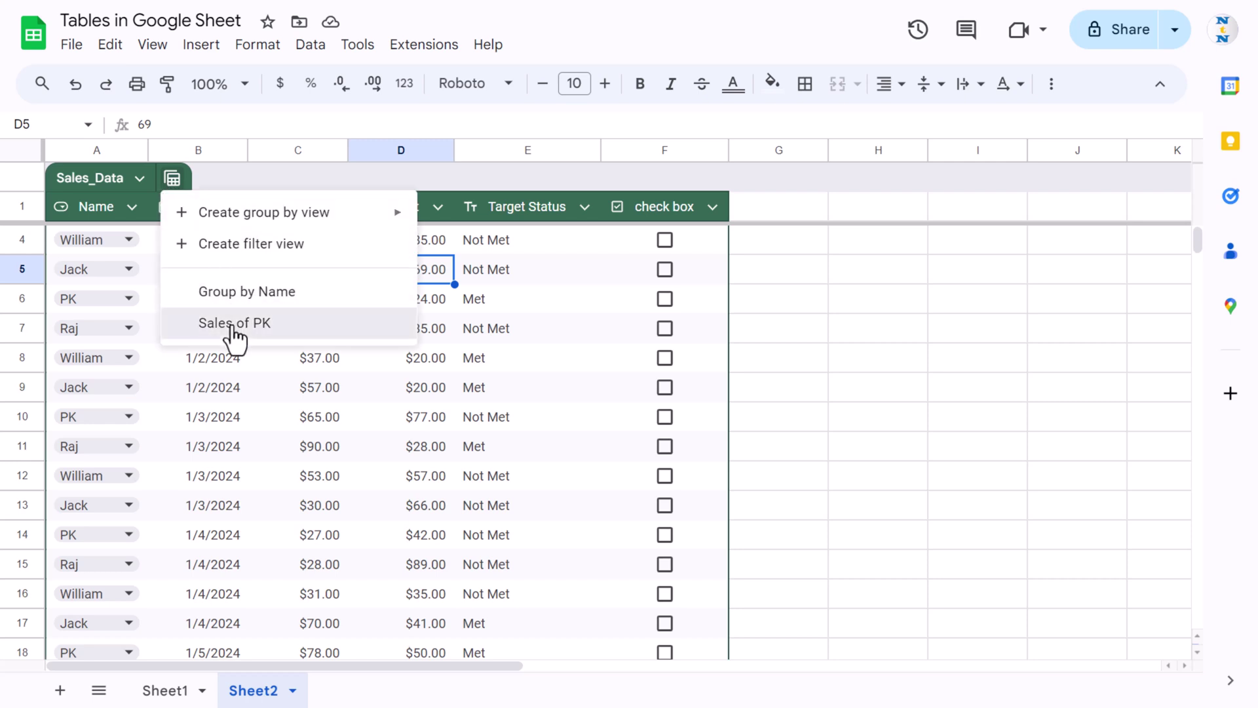
left_click(273, 324)
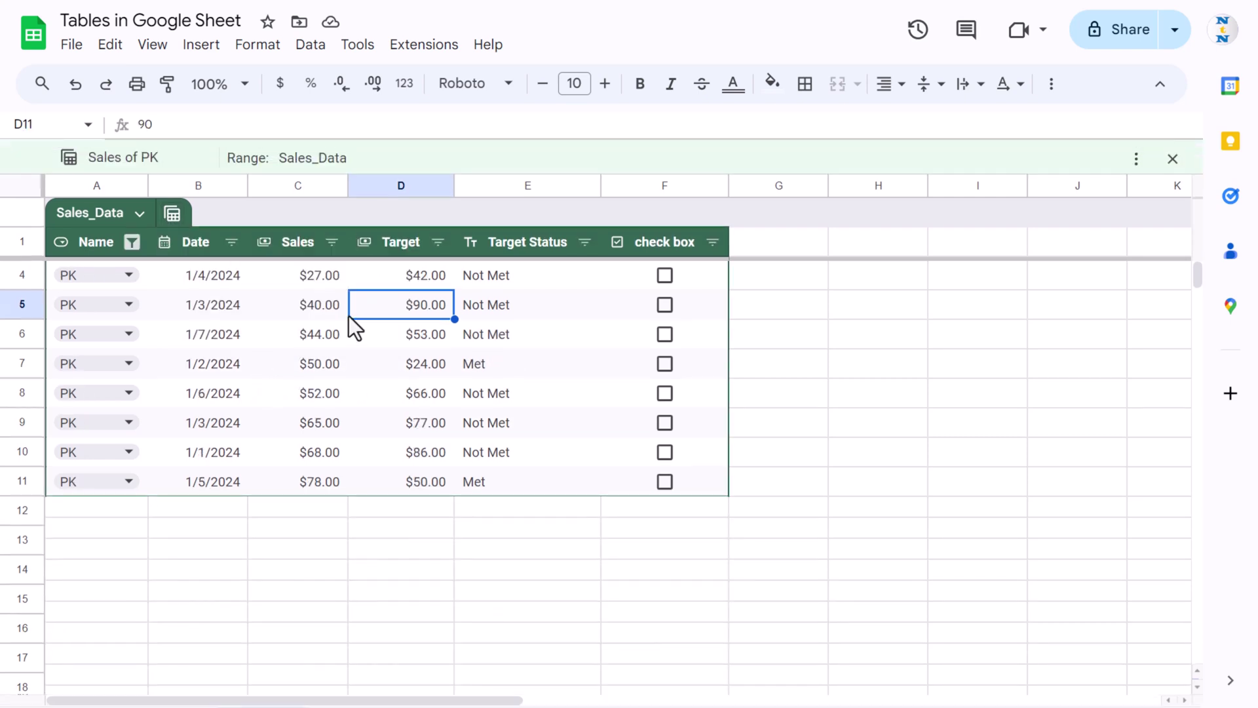
left_click(174, 216)
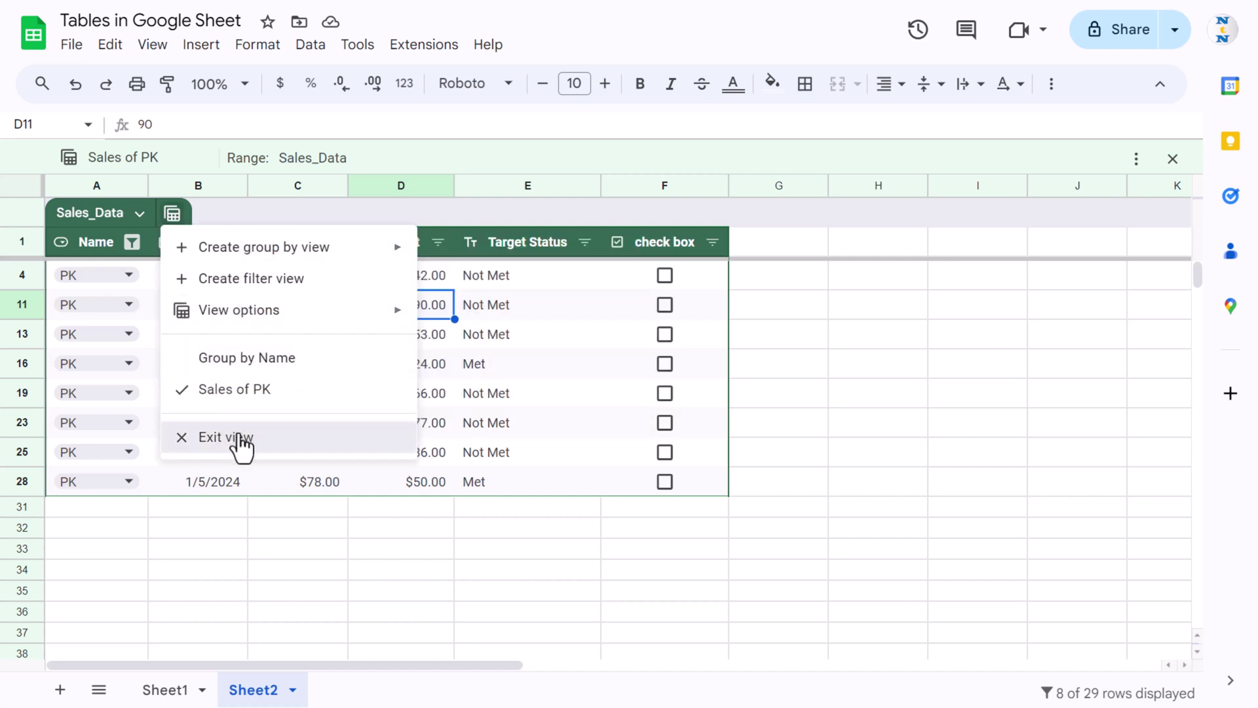
left_click(203, 438)
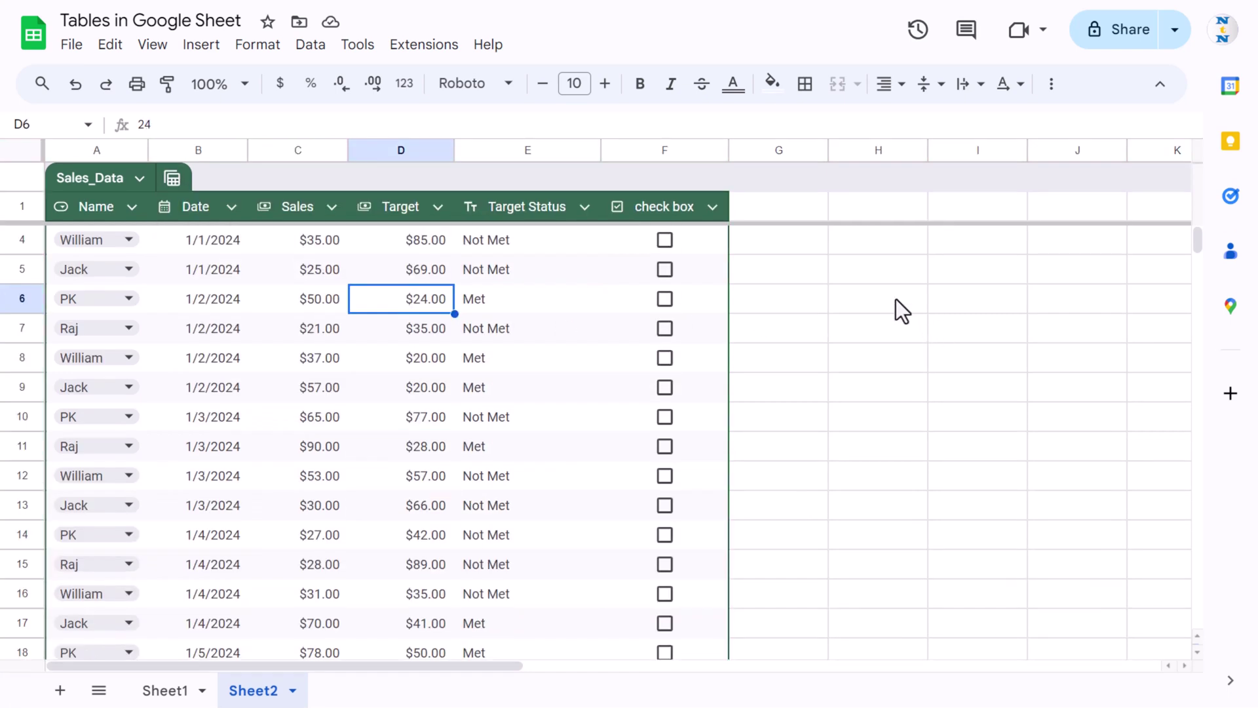
- Total the Sales column in cell H6 with the table reference formula =SUM(Sales_Data[Sales]) and reselect the cell
left_click(898, 302)
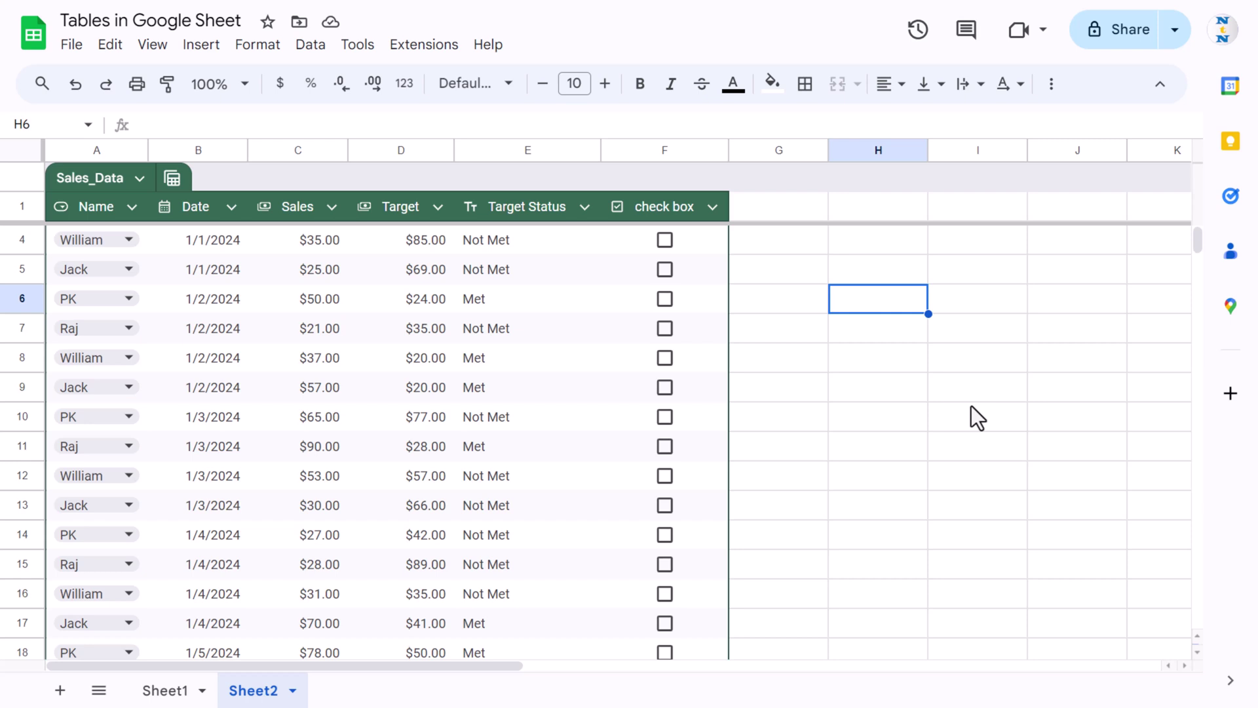
type("=")
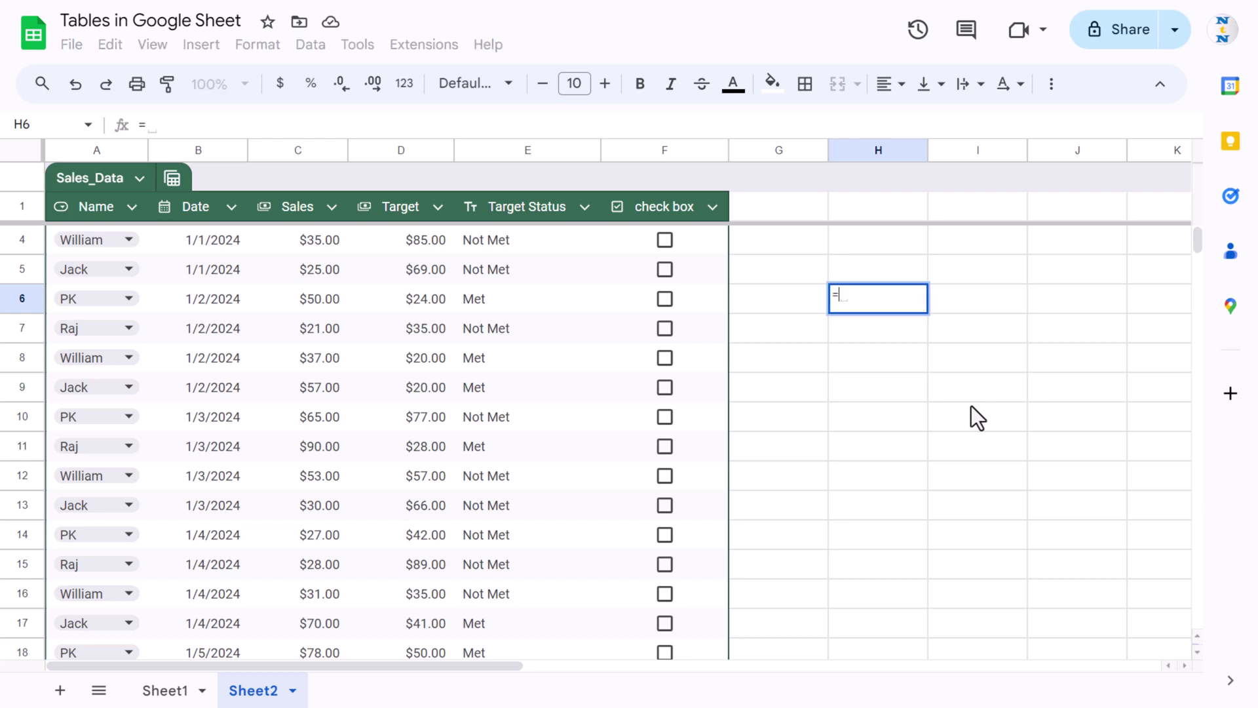
type("sum")
key("Tab")
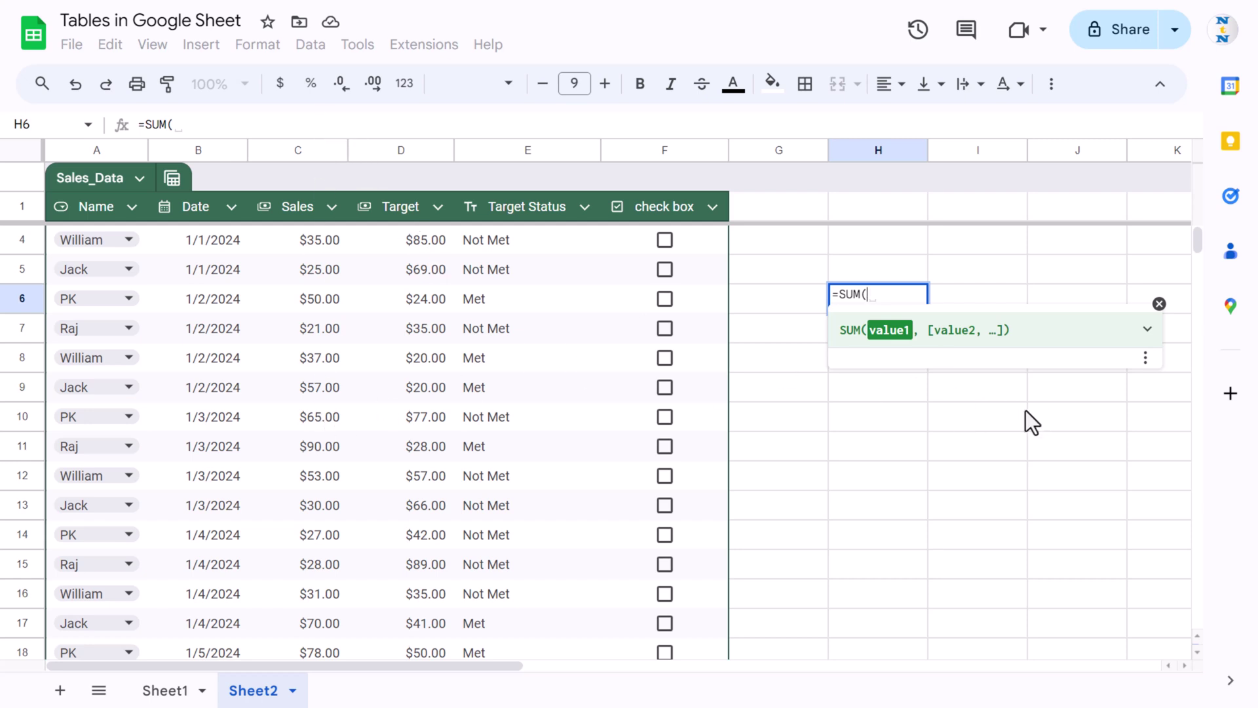
type("sale")
key("Down")
key("Down")
key("Down")
key("Down")
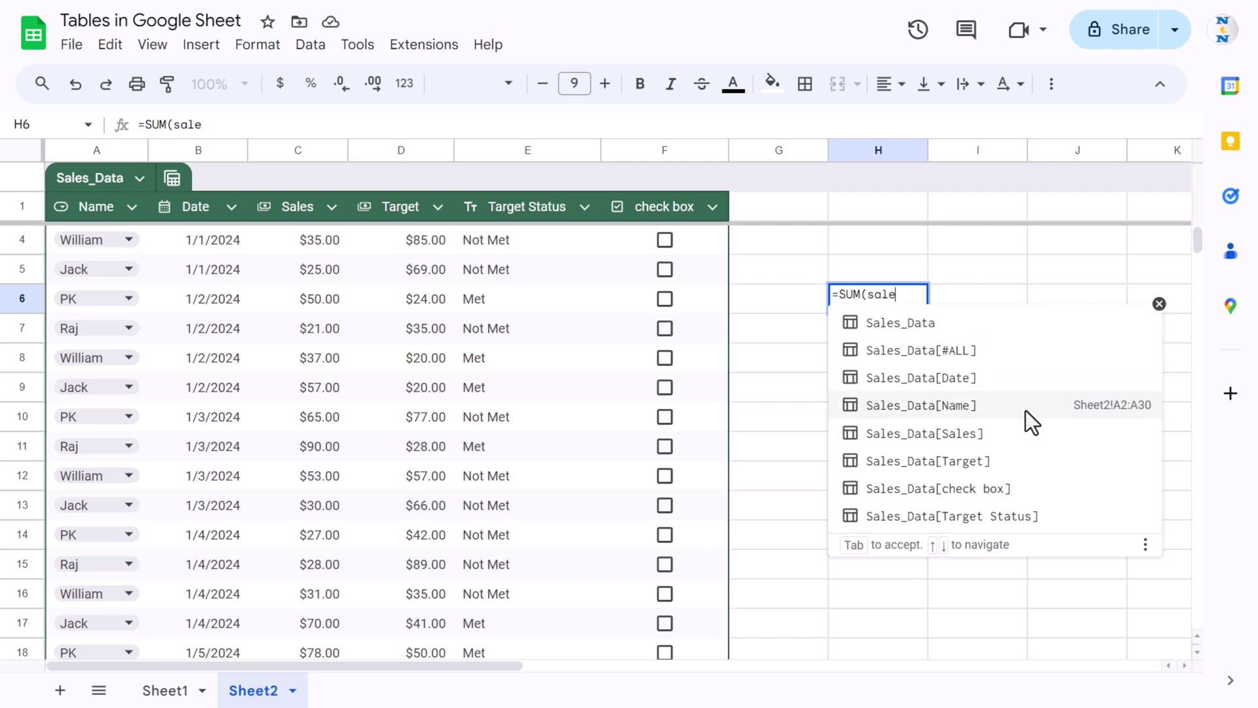
key("Tab")
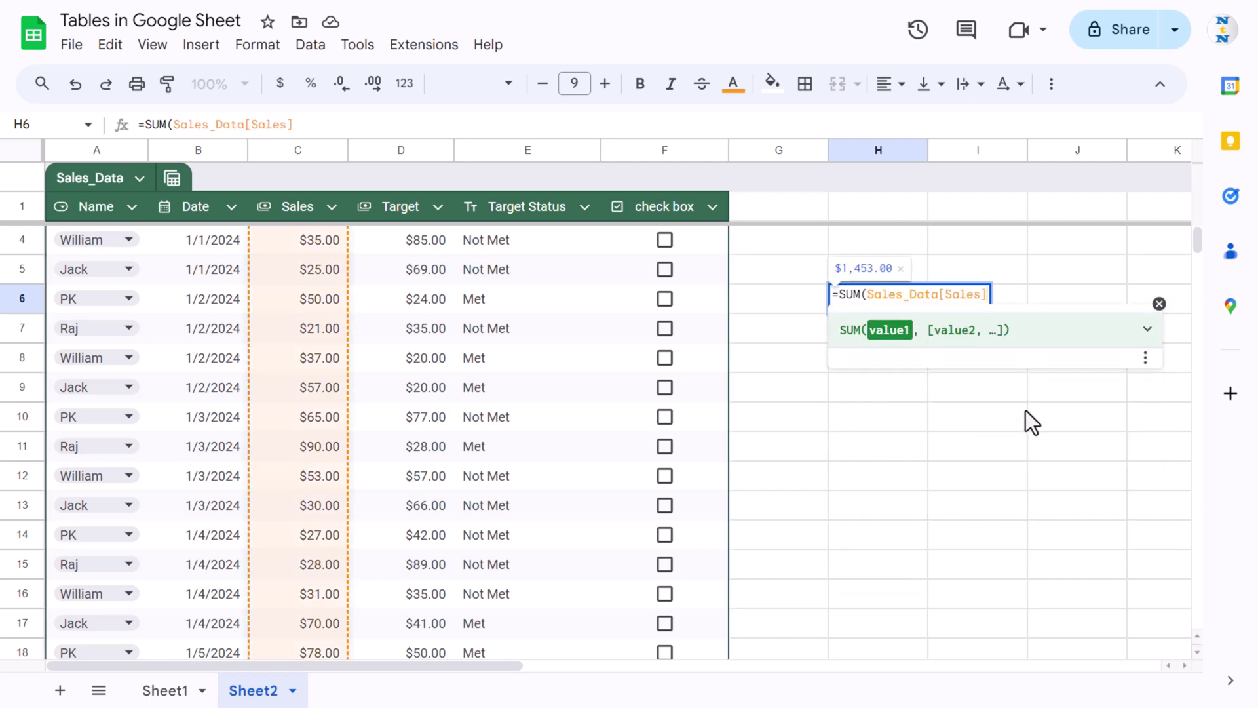
type(")")
key("Return")
key("Down")
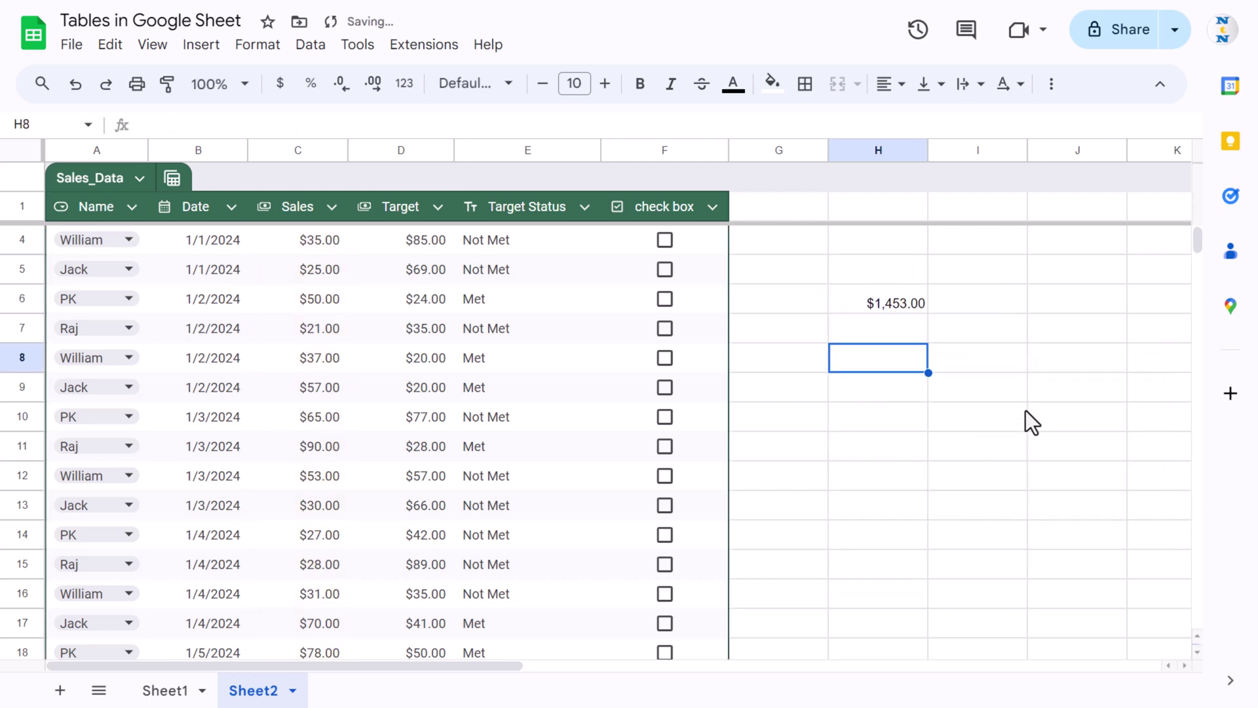
key("Up")
key("Up")
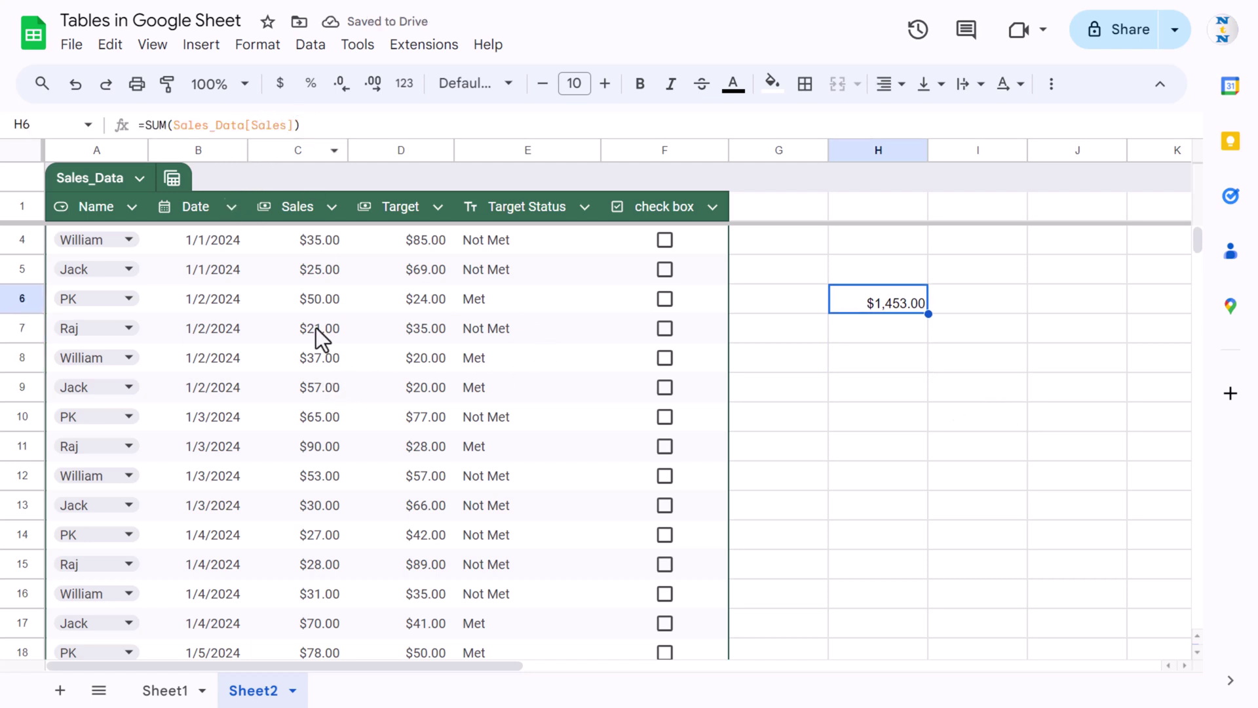
- Start a new table row in row 31 by entering the same salesperson as row 29 in the Name column
left_click(313, 362)
key("ctrl+Down")
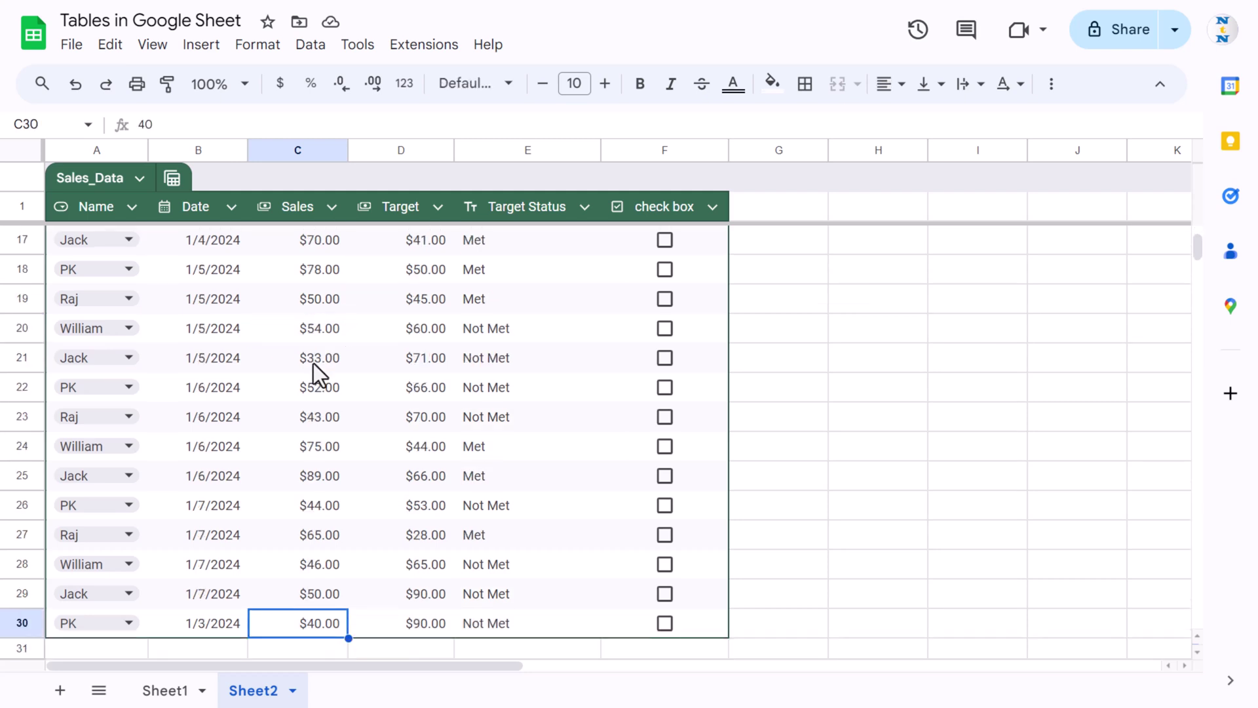
key("Left")
key("Down")
key("Left")
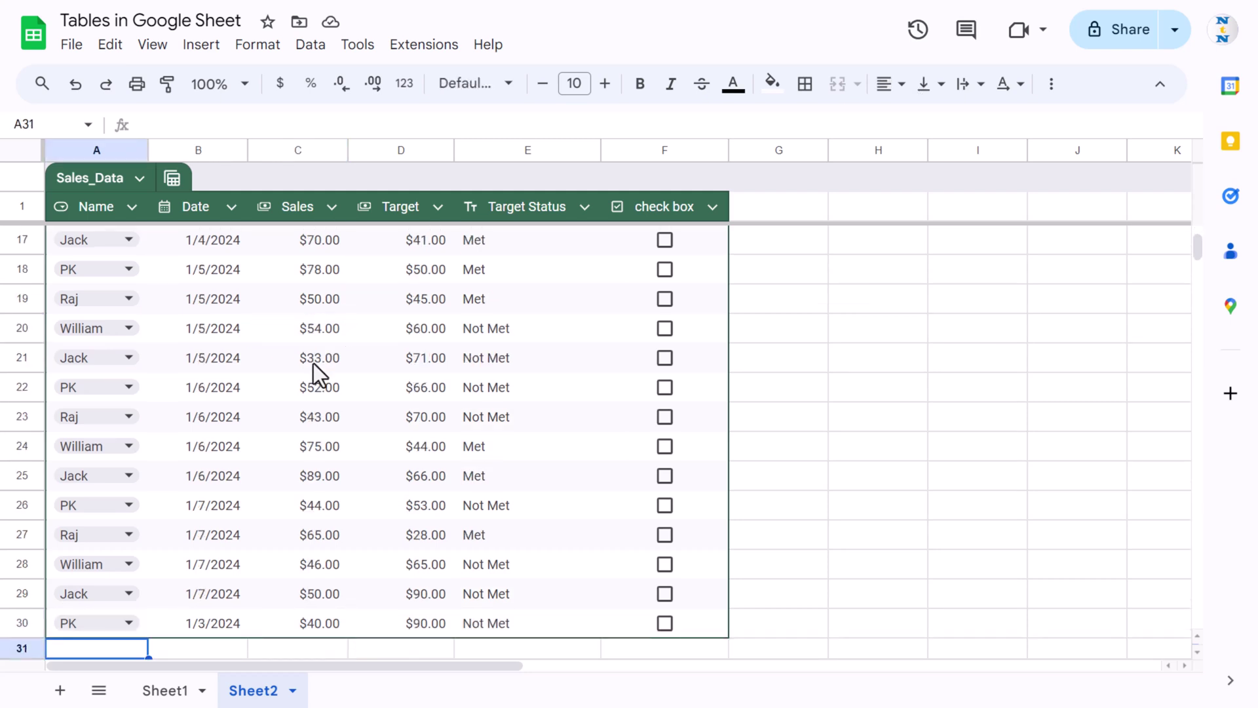
type("Jac")
key("Return")
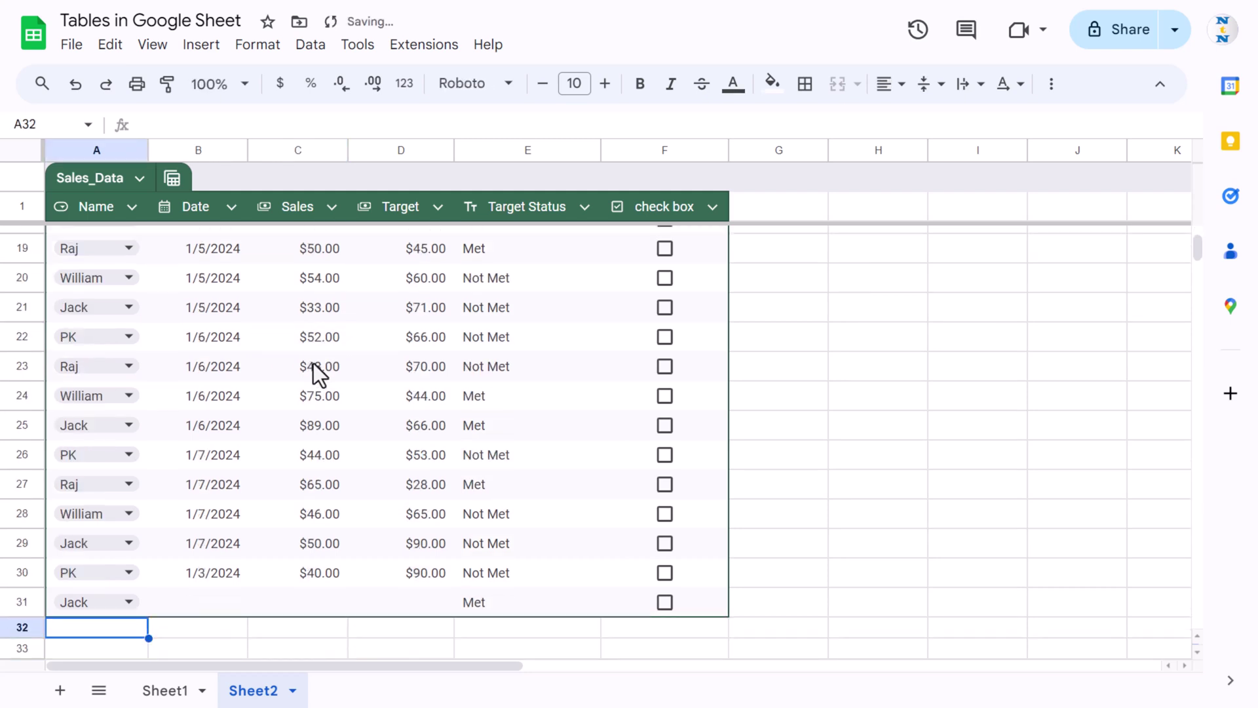
- Complete row 31 with the date copied from the row above, 100 for Sales and 100 for Target
key("Up")
key("Right")
key("ctrl+d")
key("Right")
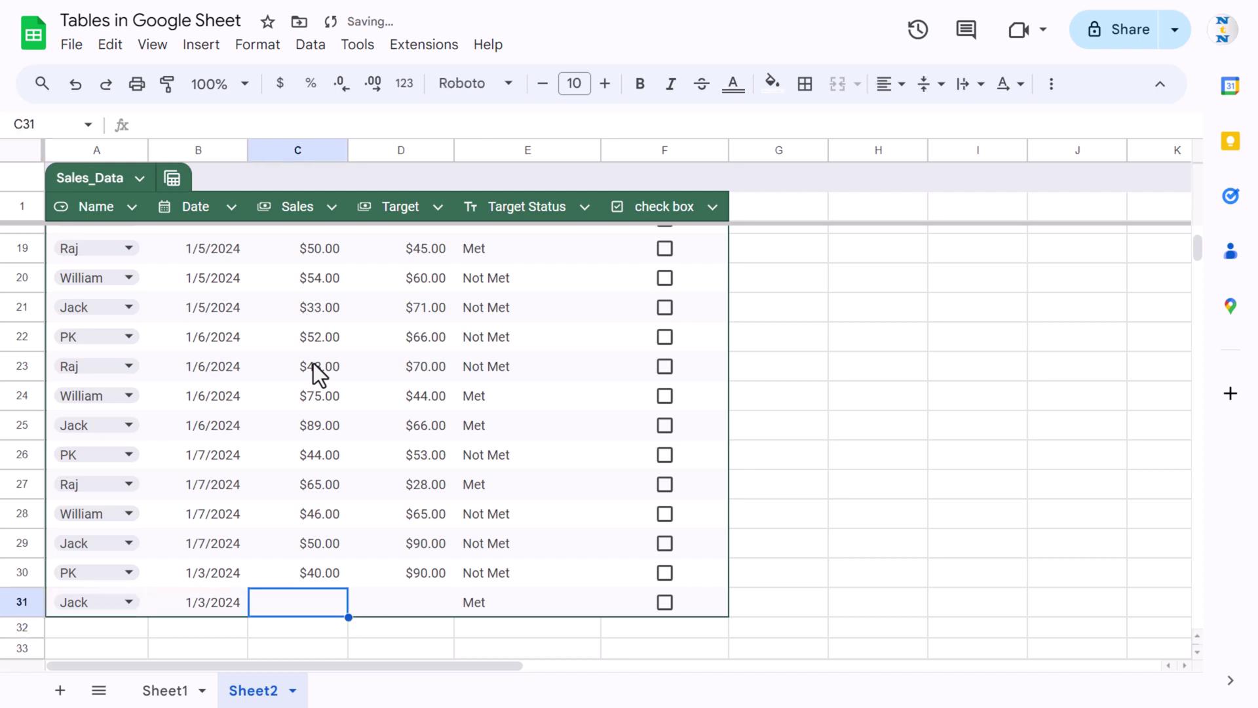
type("100")
key("Tab")
type("100")
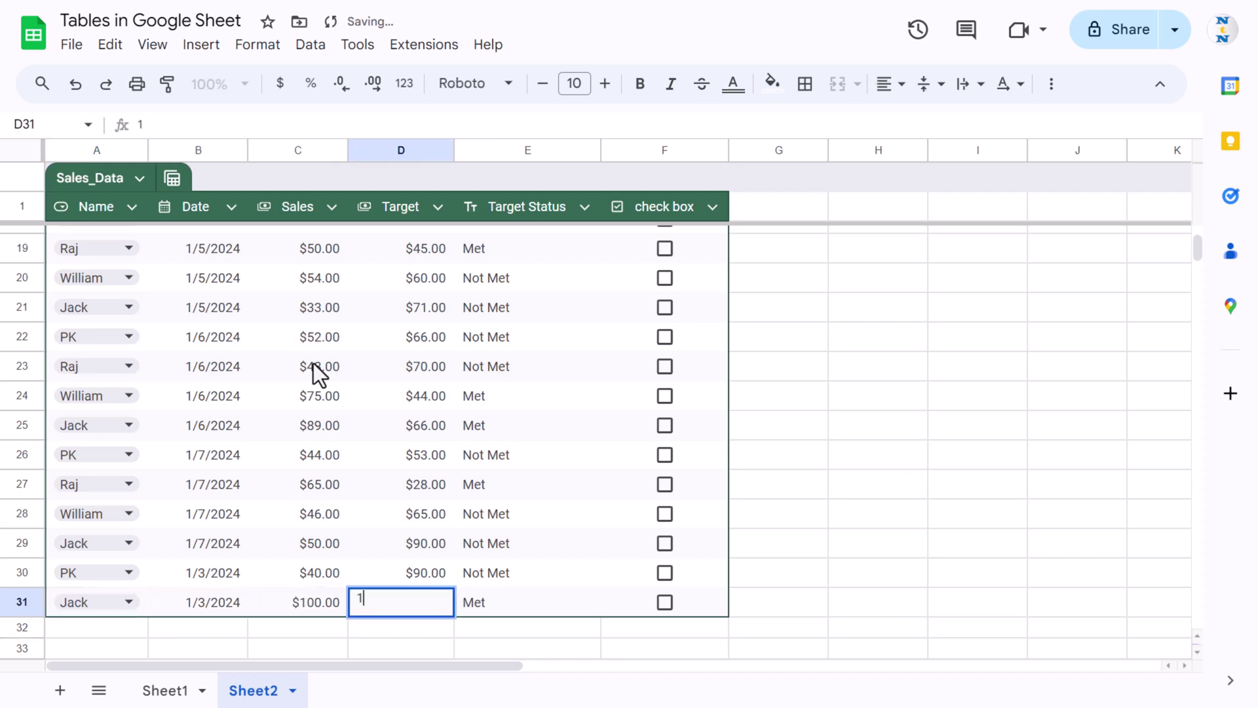
key("Return")
- Return to cell H6 and check how the sales total responds to the added row
left_click(785, 407)
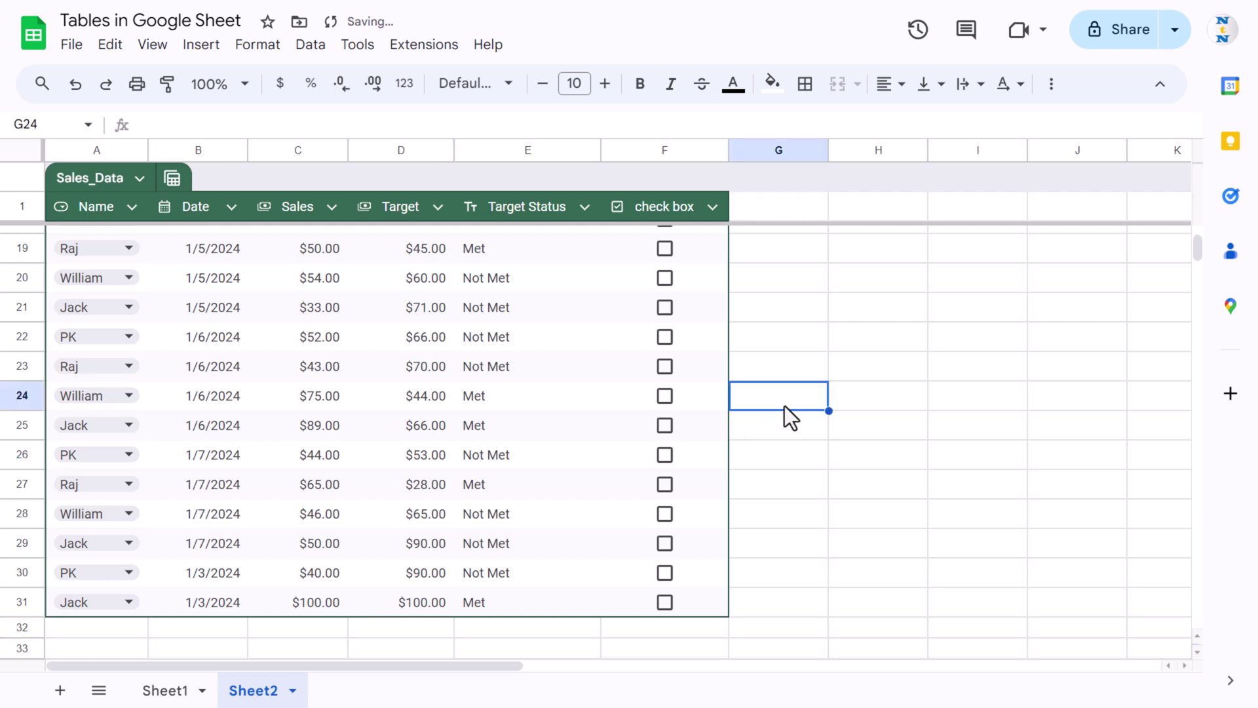
key("ctrl+Up")
key("Down")
key("Down")
key("Right")
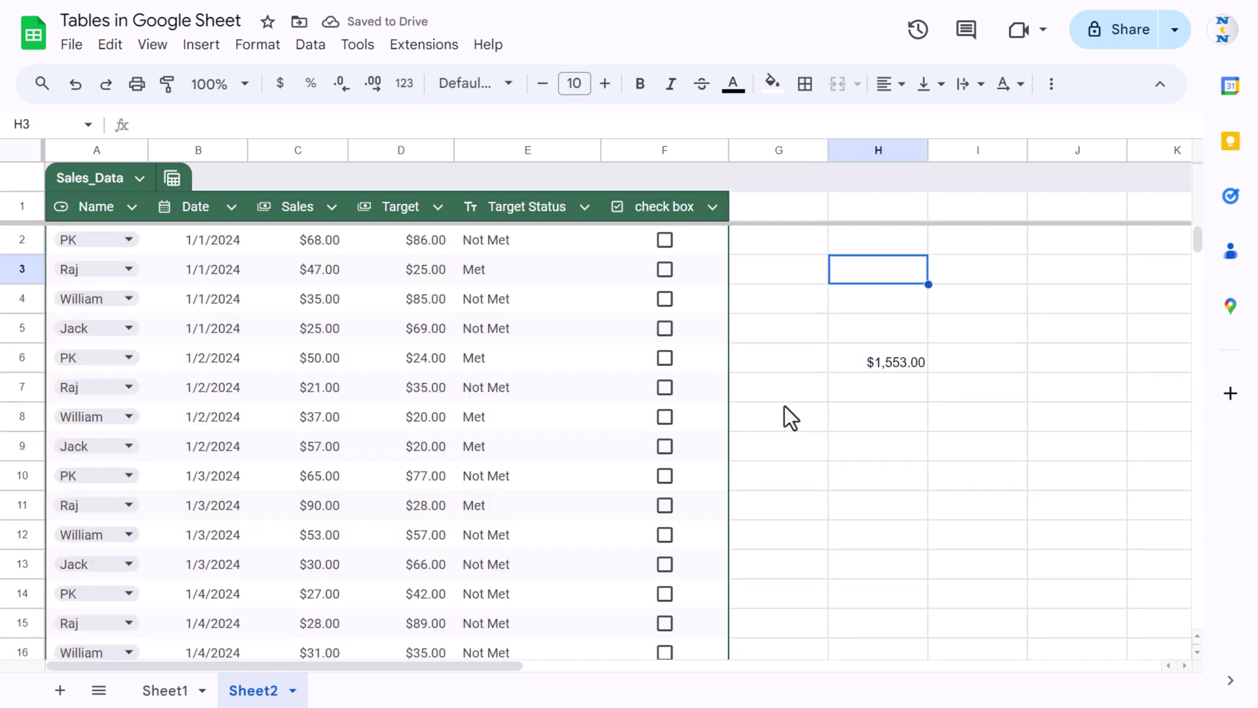
key("Down")
key("Down")
key("Down")
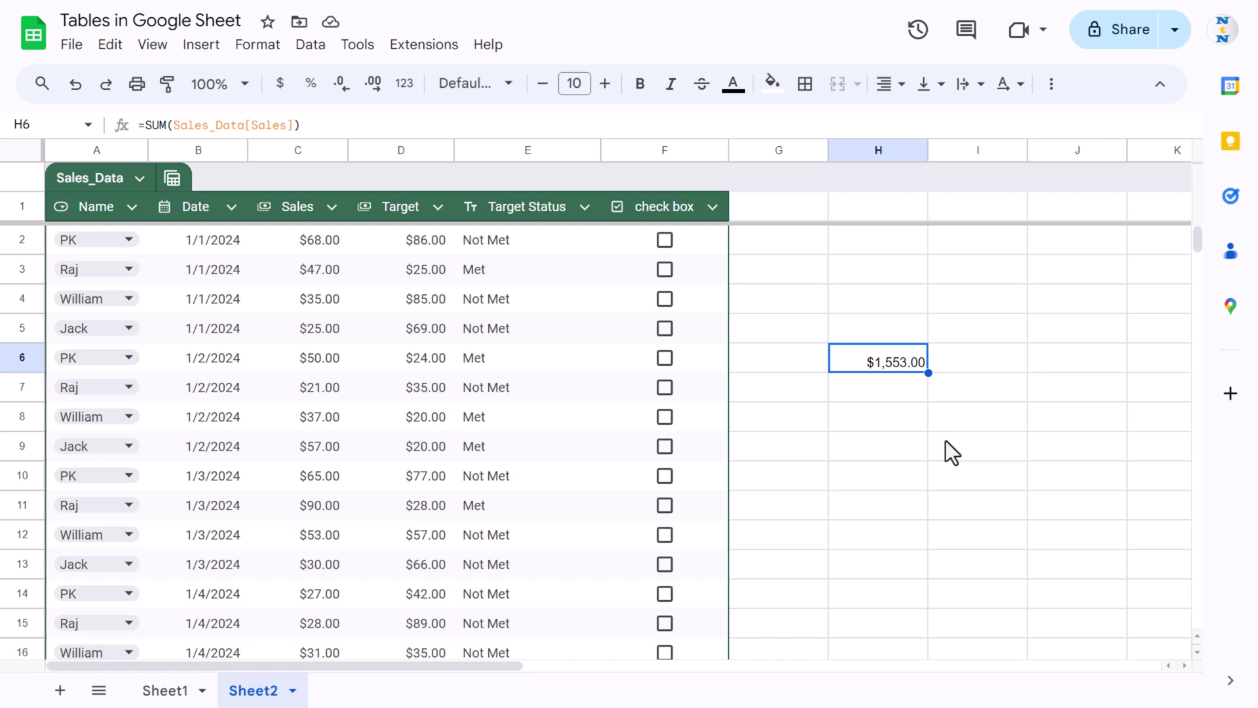
left_click(363, 298)
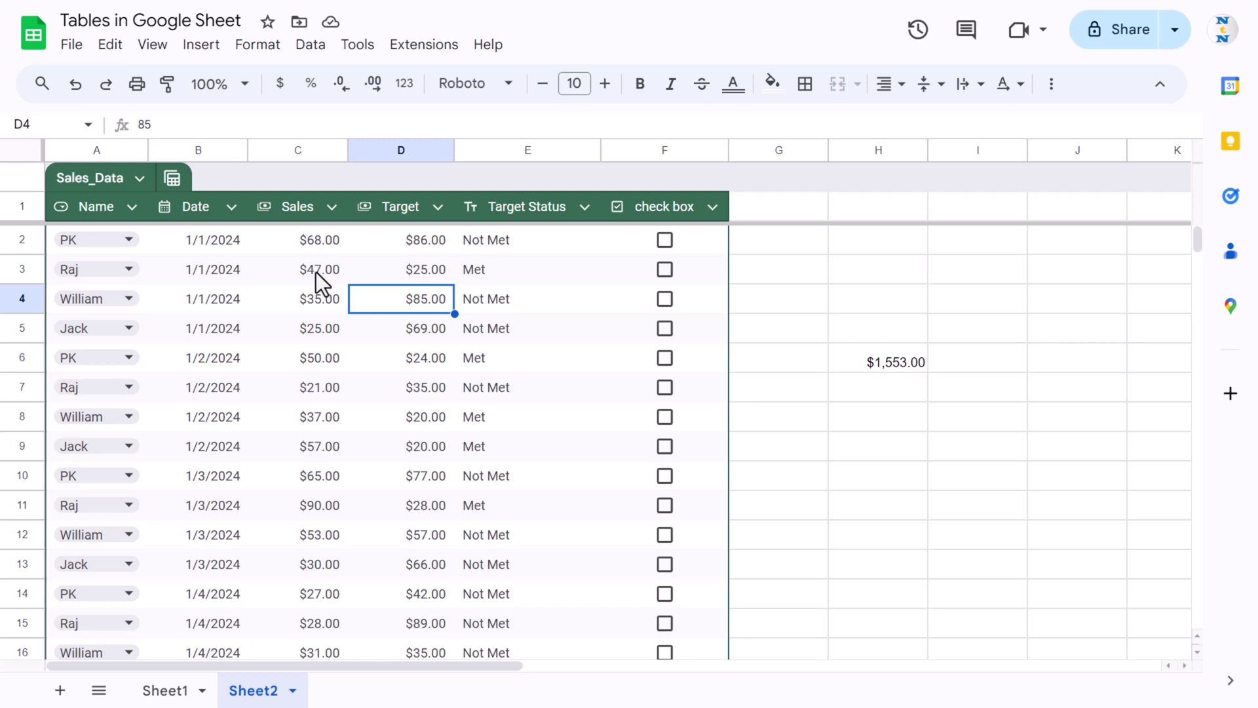
key("Right")
key("Down")
key("Down")
key("Down")
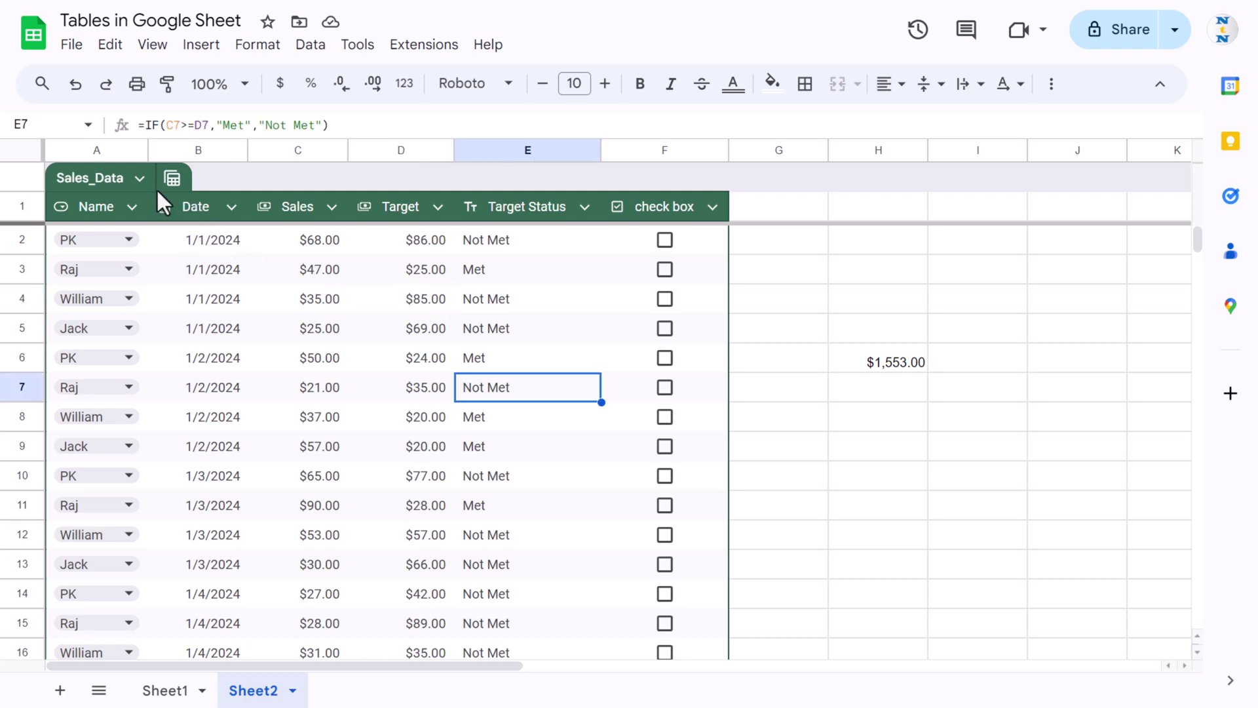
- Revert the Sales_Data table to unformatted data, accepting the deletion of its associated group by views
left_click(139, 178)
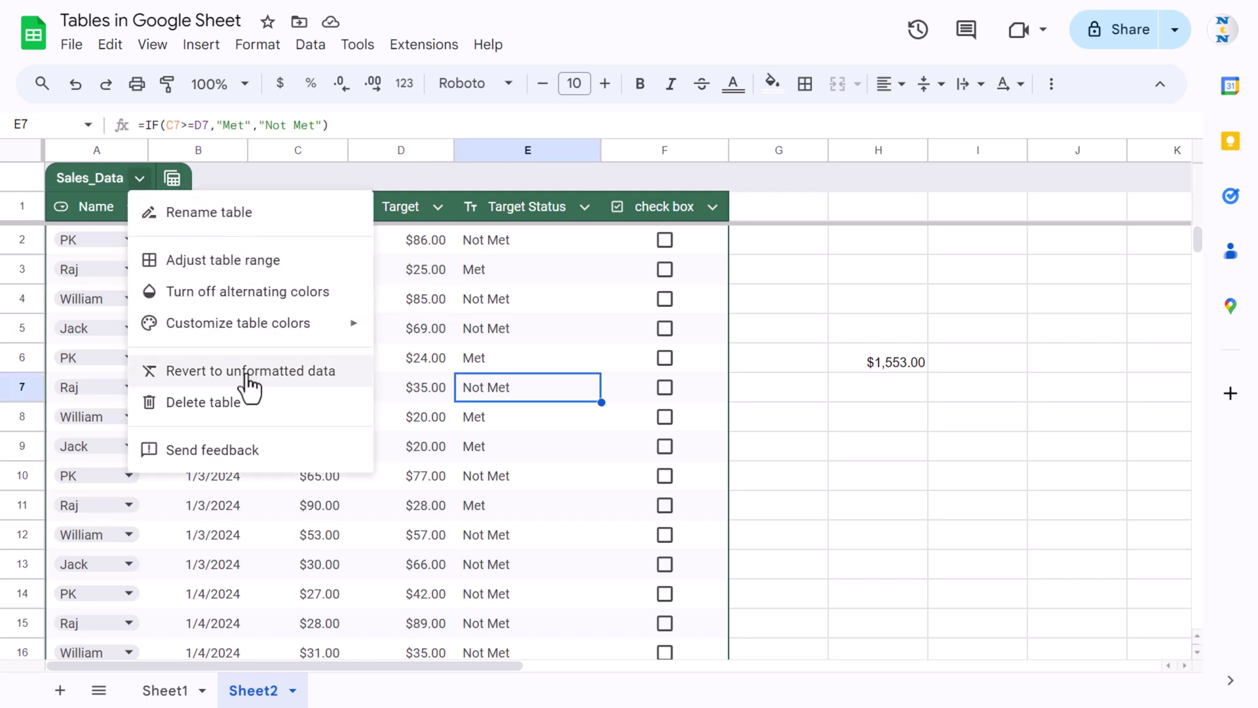
left_click(289, 402)
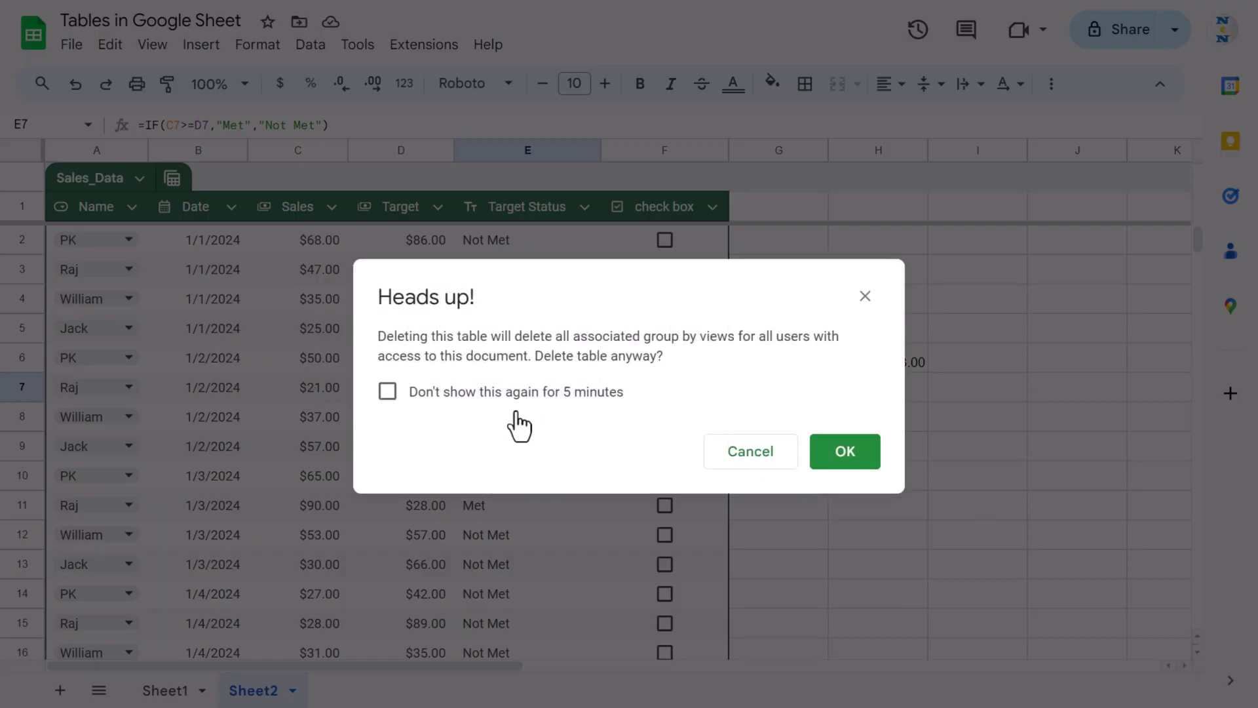
left_click(842, 457)
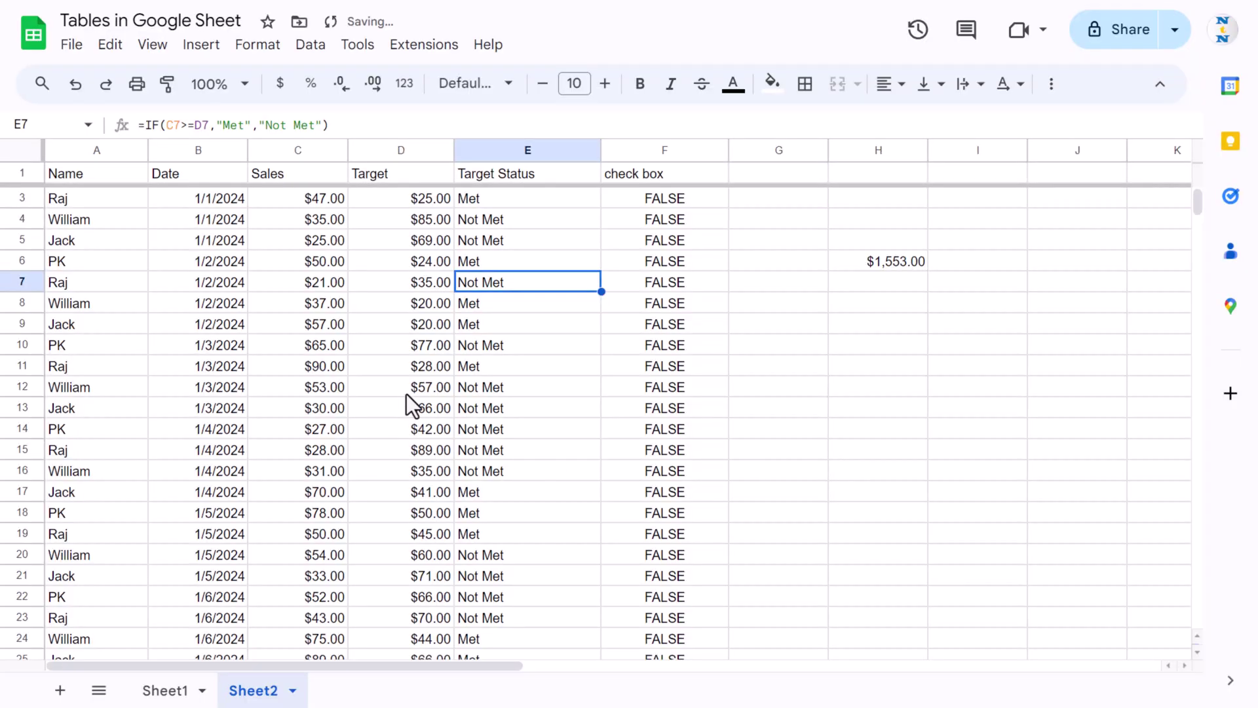
left_click(411, 388)
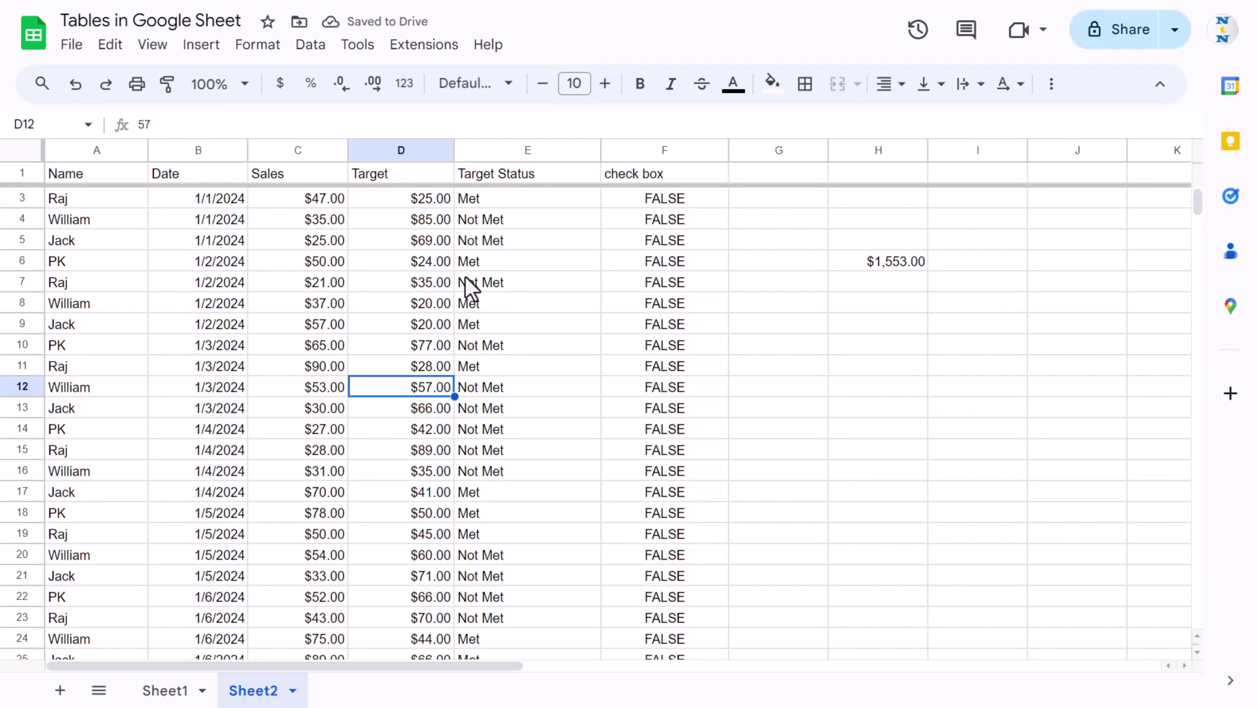